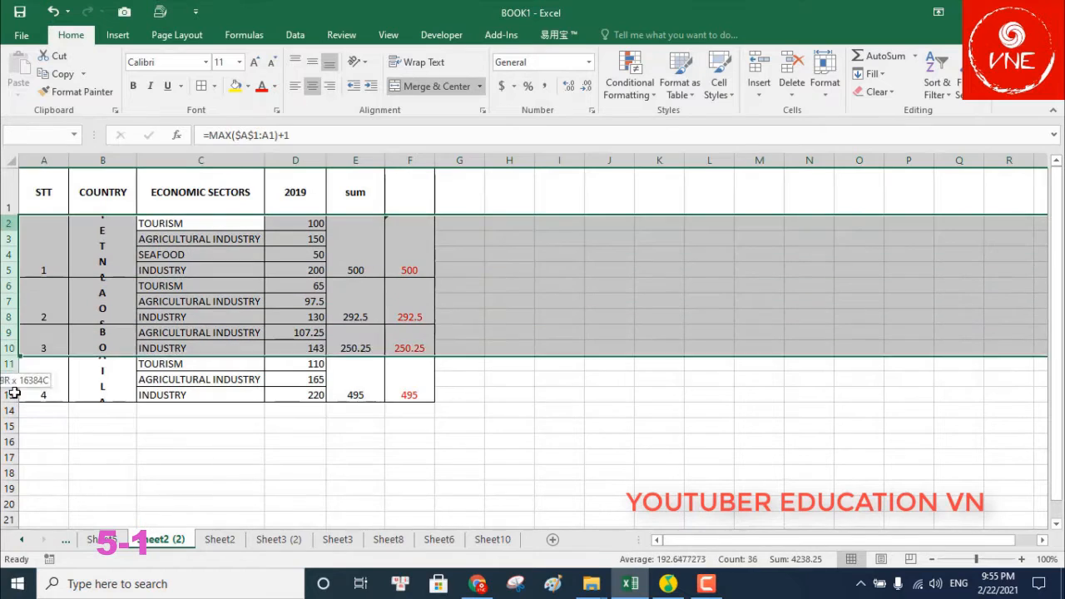
Set the table rows to a height of 45, then undo the change
right_click(6, 223)
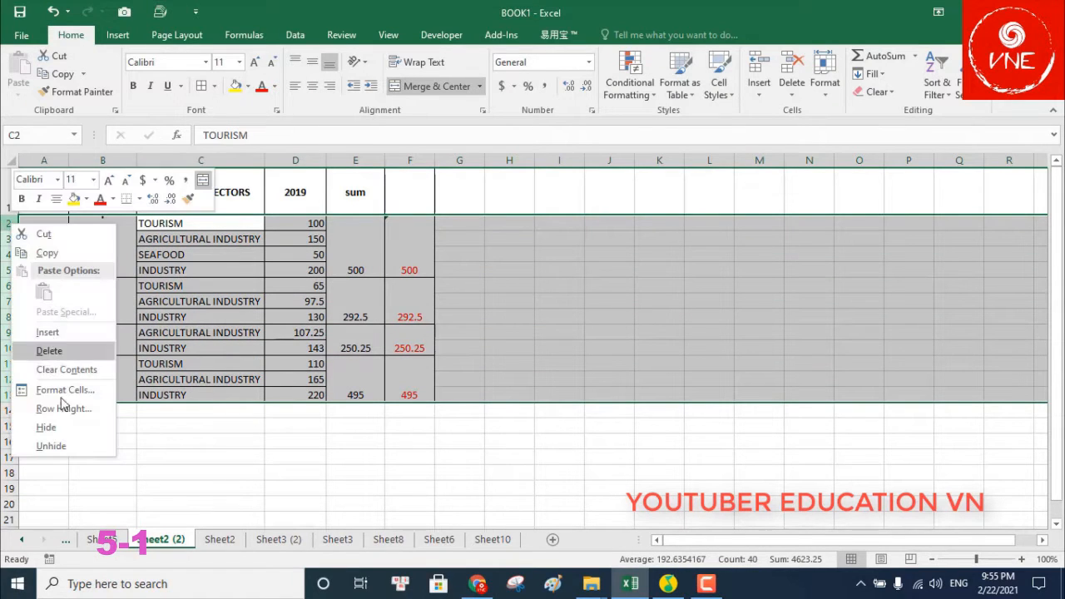
click(63, 408)
text(45)
click(38, 416)
click(559, 333)
scroll(75, 307, down, 3)
scroll(91, 306, up, 3)
scroll(119, 297, down, 3)
scroll(130, 304, up, 1)
scroll(133, 299, up, 1)
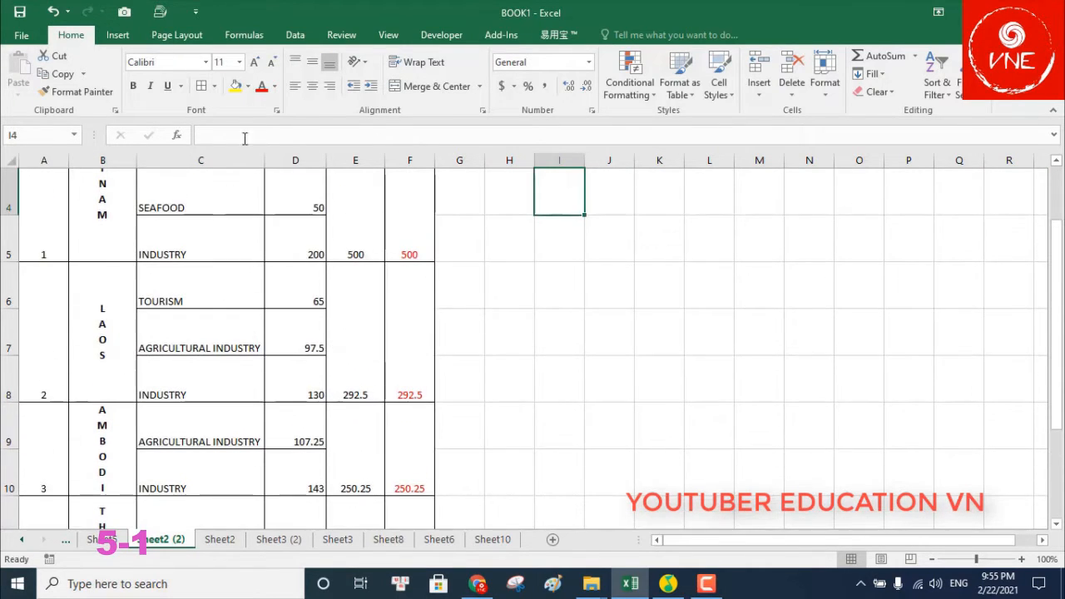
key(ctrl+z)
key(ctrl+z)
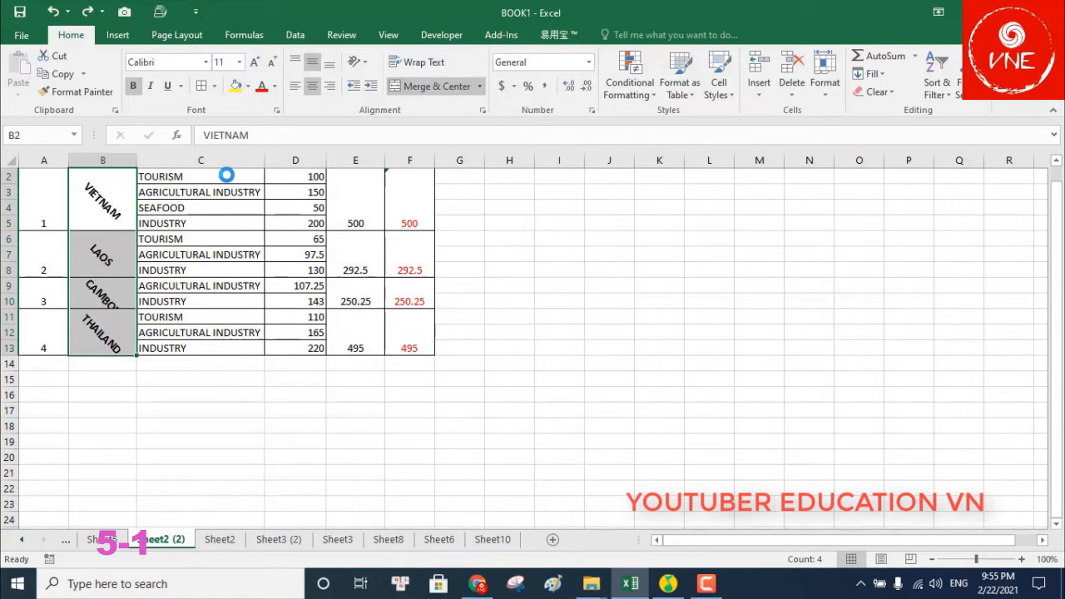
Set the country labels in B2:B13 to a horizontal 0-degree text orientation
key(ctrl+1)
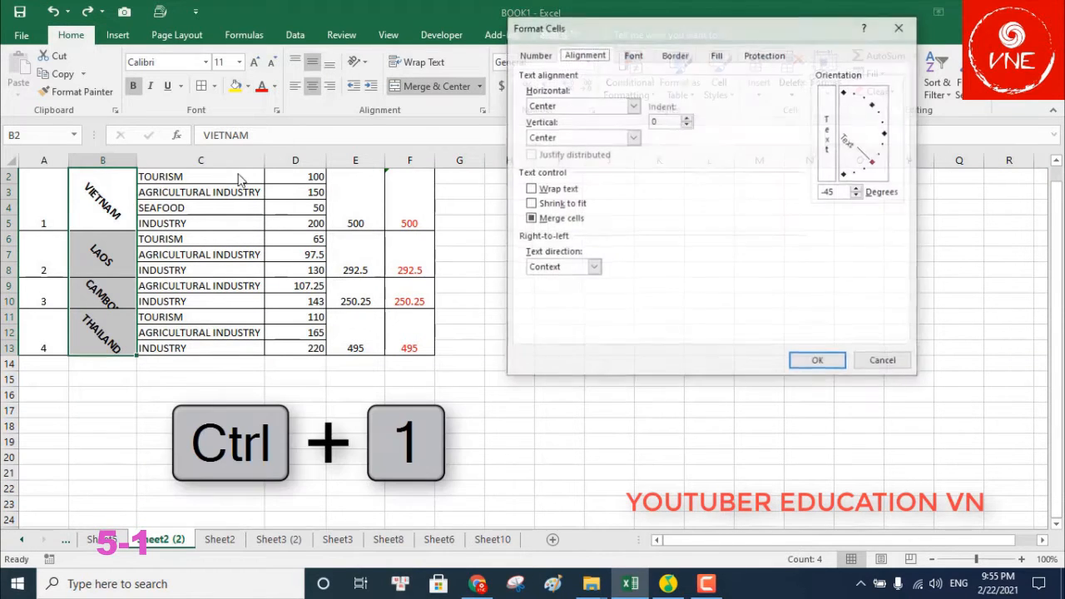
drag(878, 171, 898, 143)
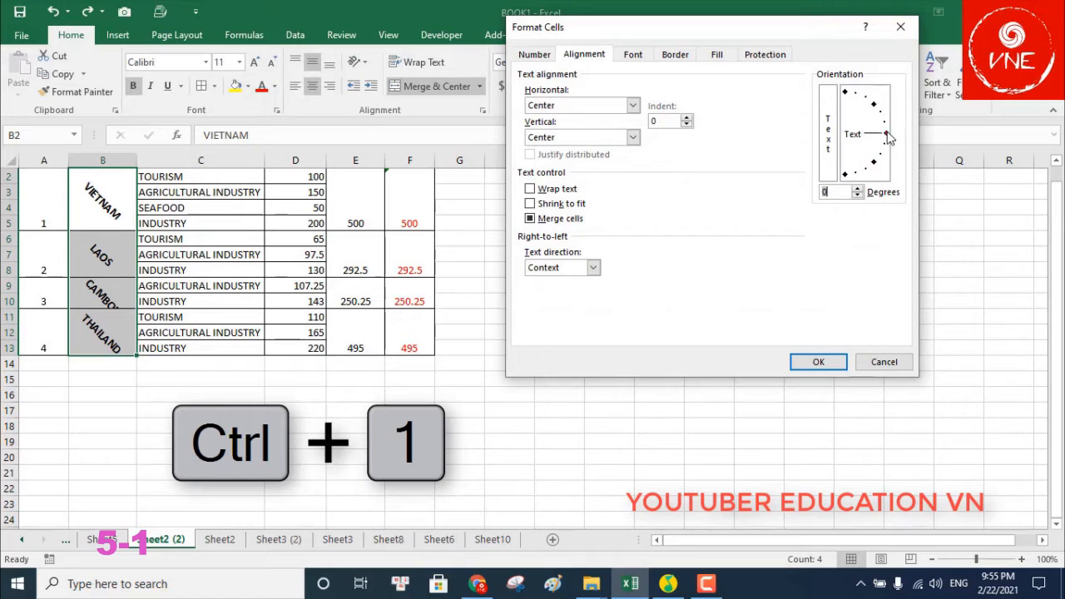
click(819, 362)
click(805, 364)
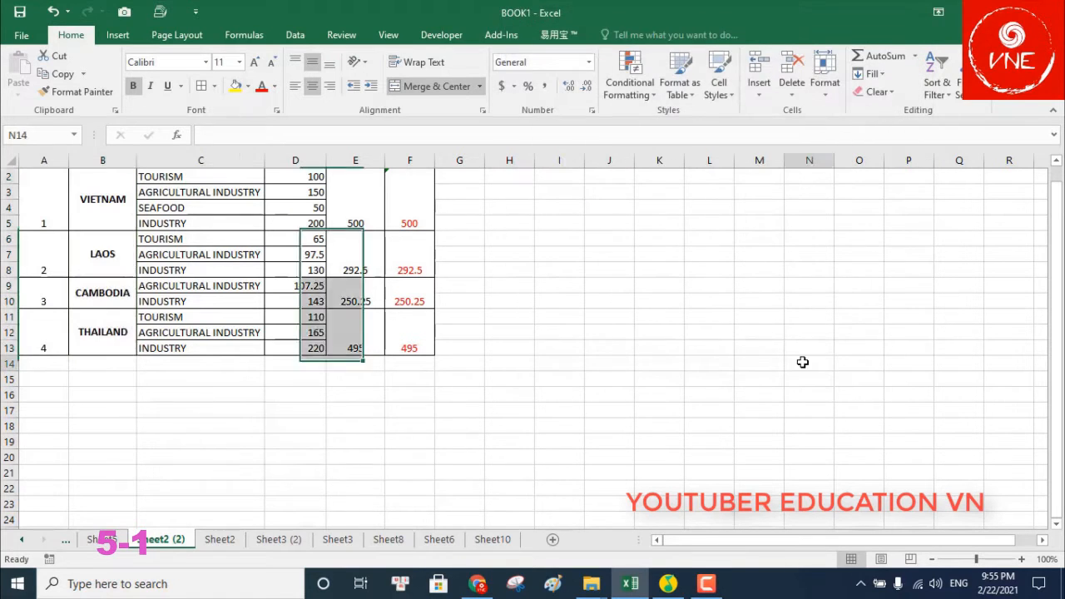
On Sheet10, enter ratings 1 through 6 for hotels A–F in C2:C7
click(485, 542)
click(518, 389)
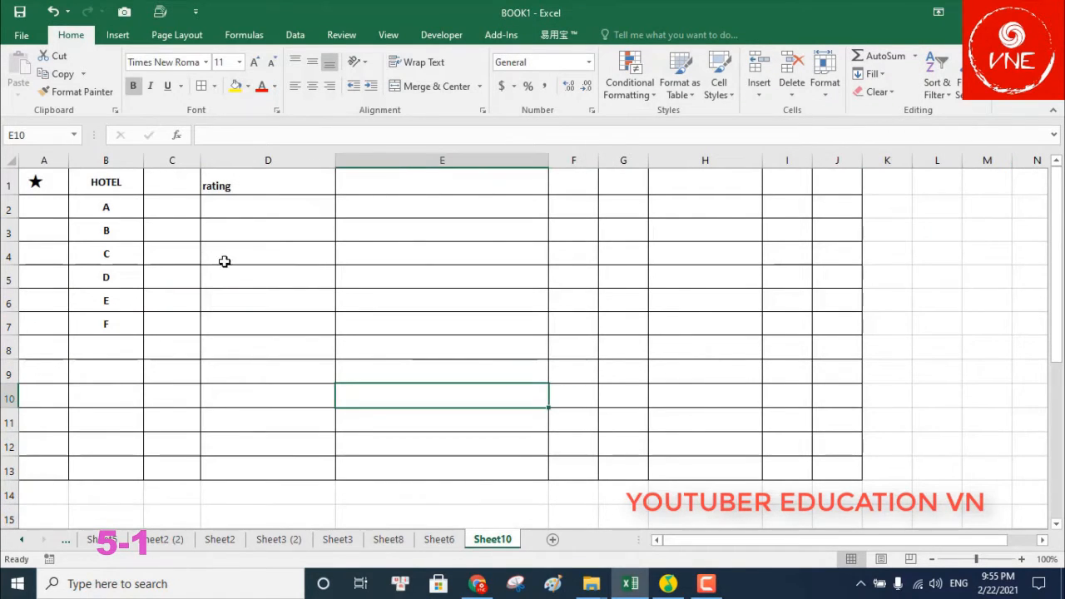
click(174, 206)
text(1)
key(Return)
text(2)
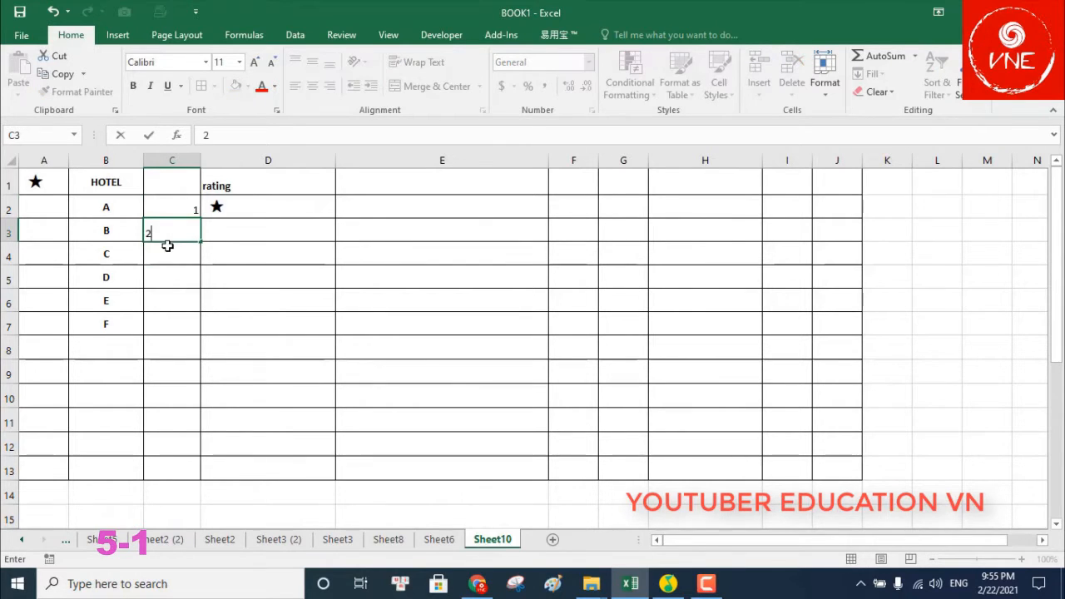
key(Return)
text(3)
key(Return)
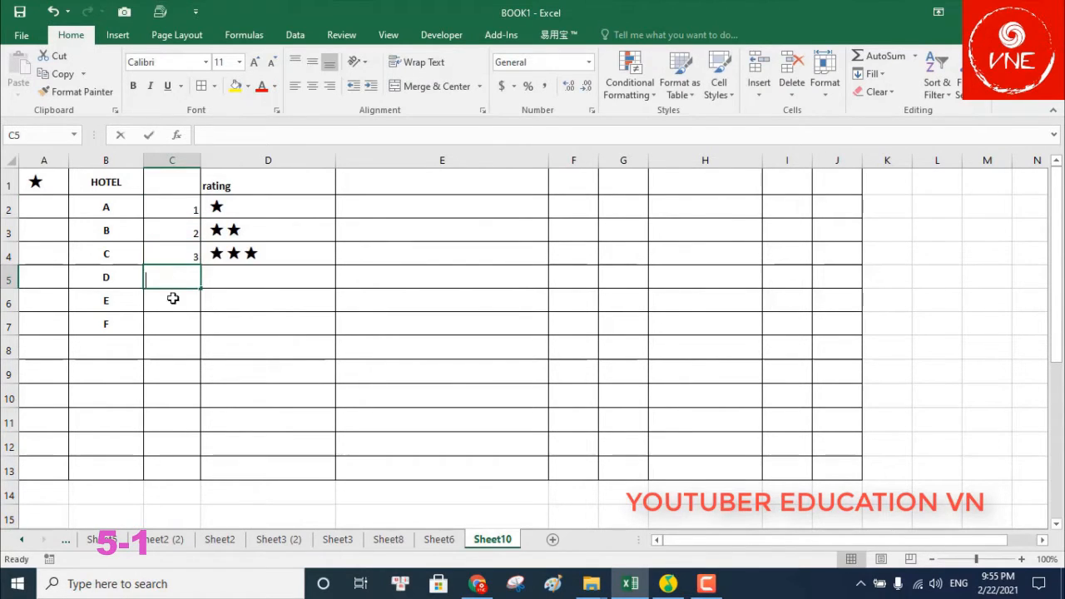
text(4)
key(Return)
text(5)
key(Return)
text(6)
click(331, 374)
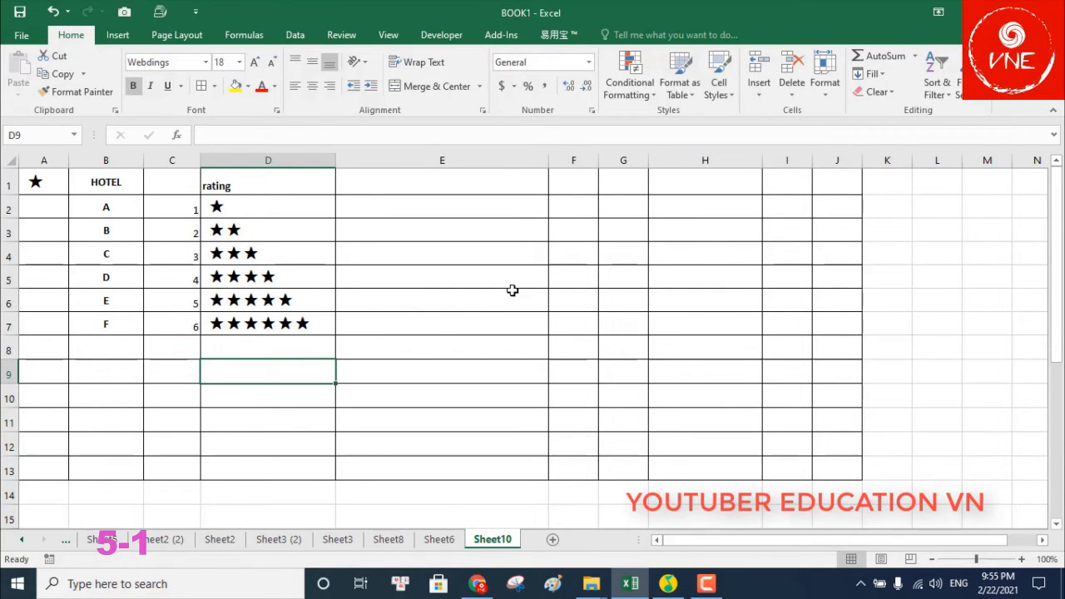
Check the star symbol in A1 and select A7 to receive another symbol
click(415, 207)
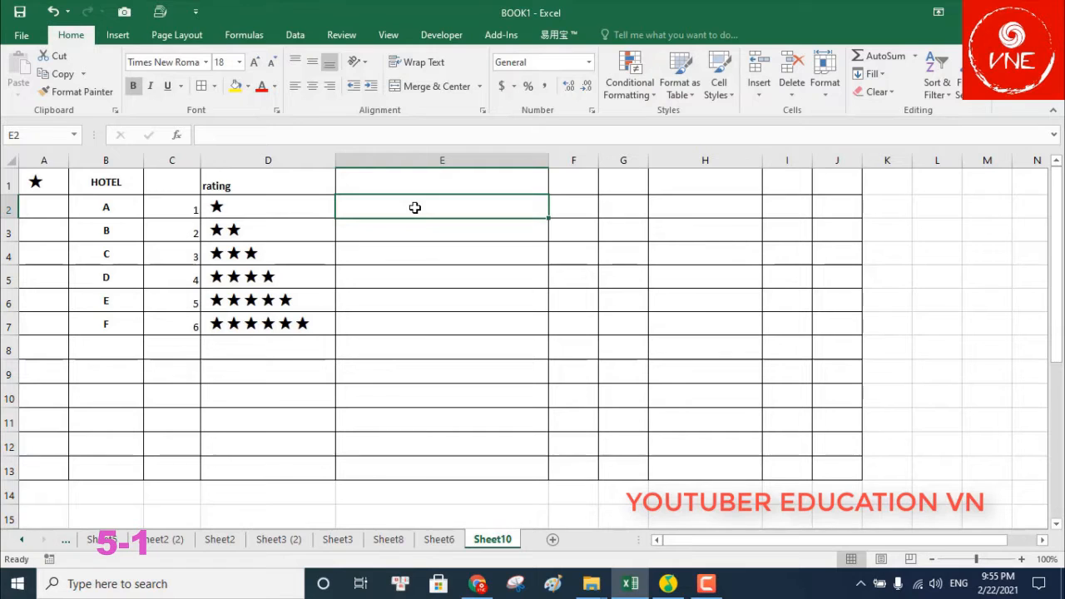
click(40, 180)
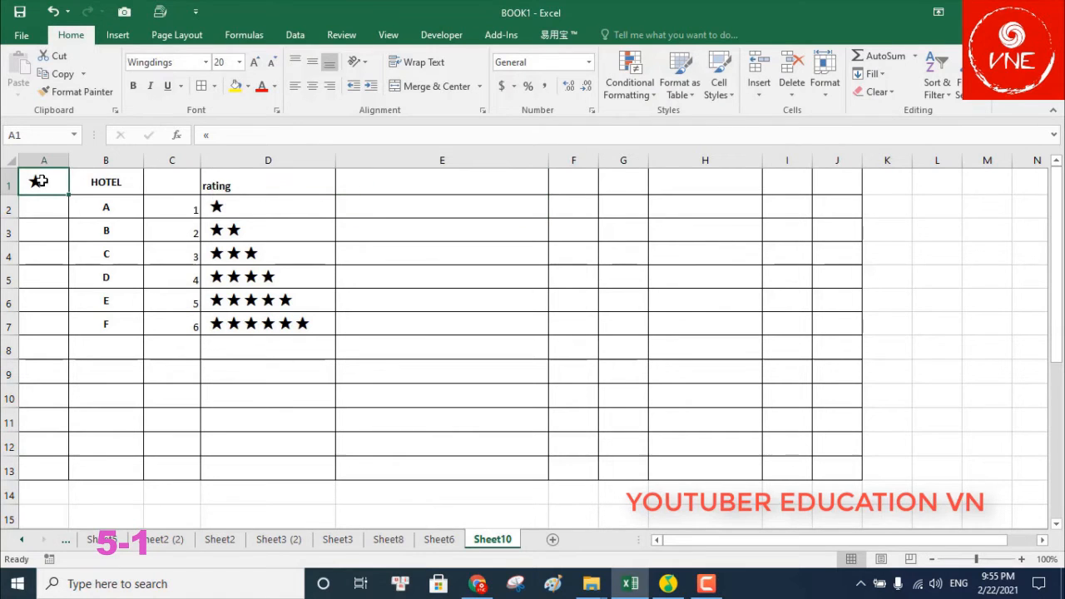
click(35, 320)
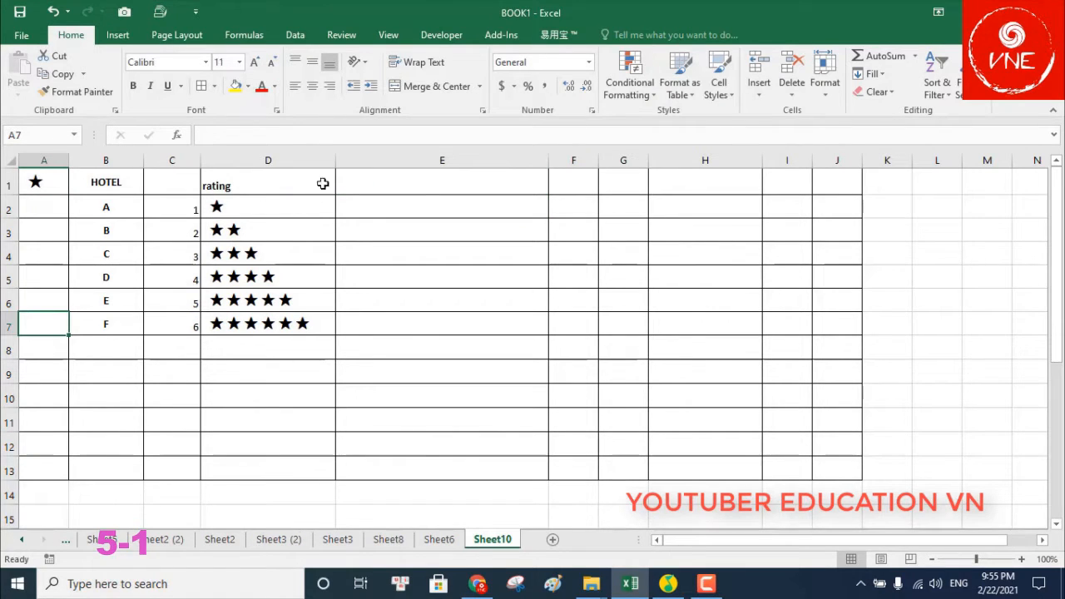
click(114, 36)
click(975, 77)
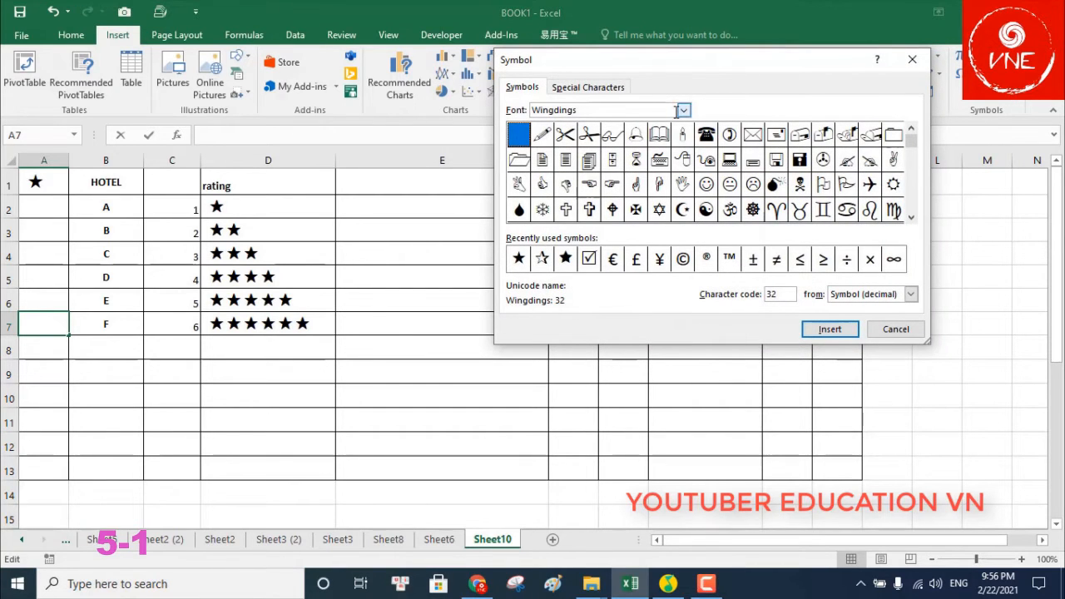
click(682, 160)
click(730, 184)
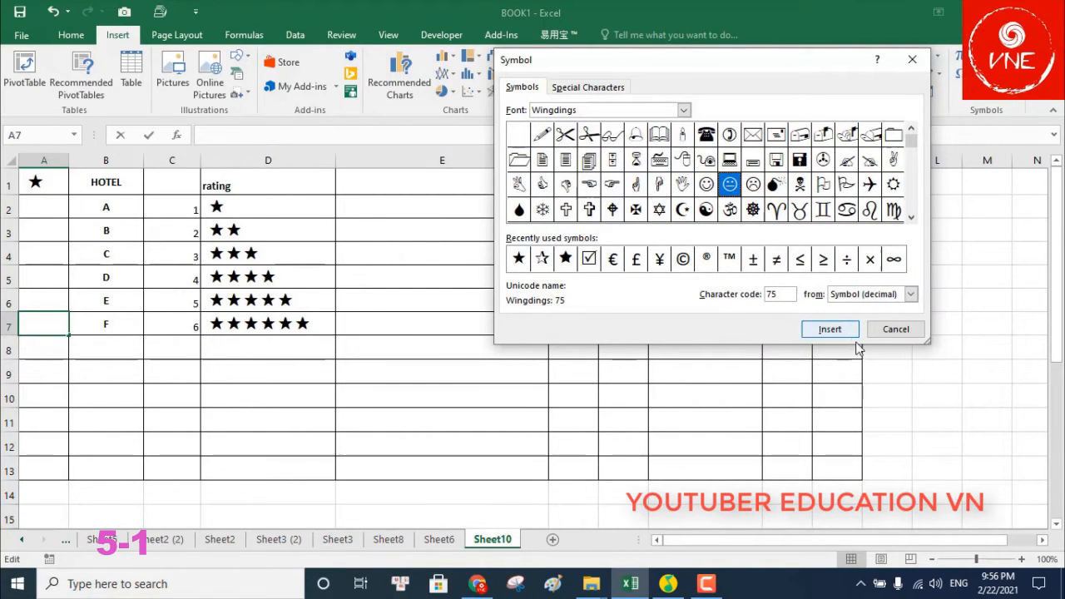
click(797, 209)
click(832, 332)
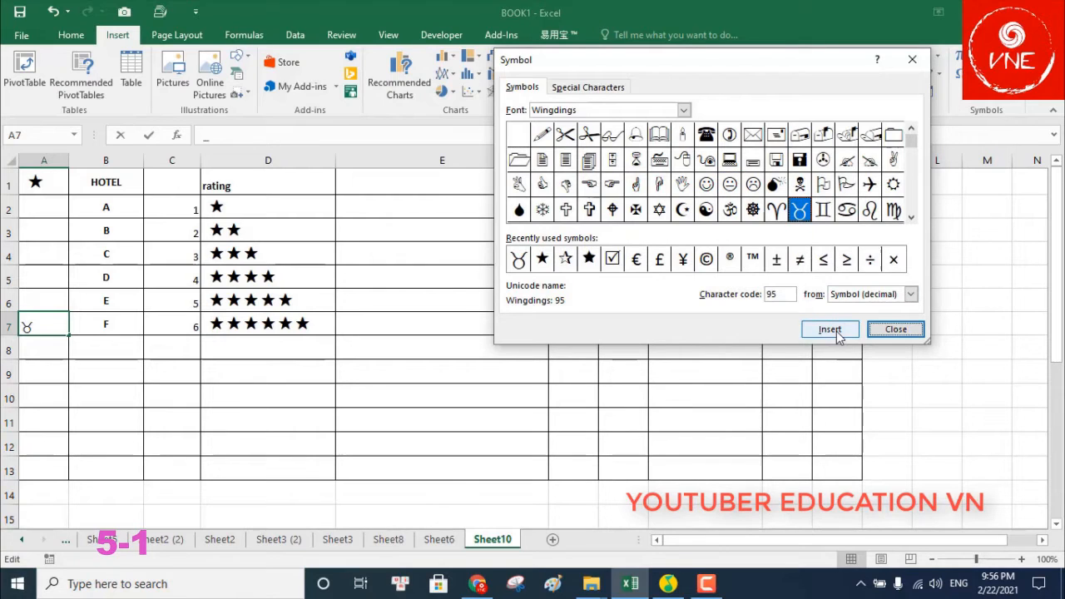
click(753, 211)
click(829, 328)
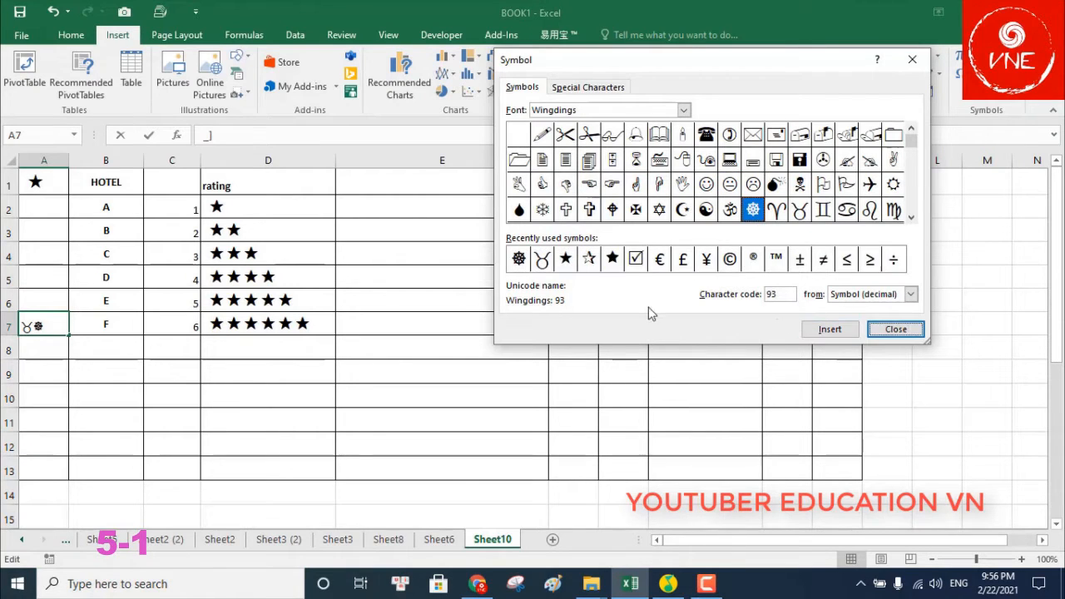
click(914, 328)
click(941, 333)
click(35, 327)
key(Delete)
click(465, 374)
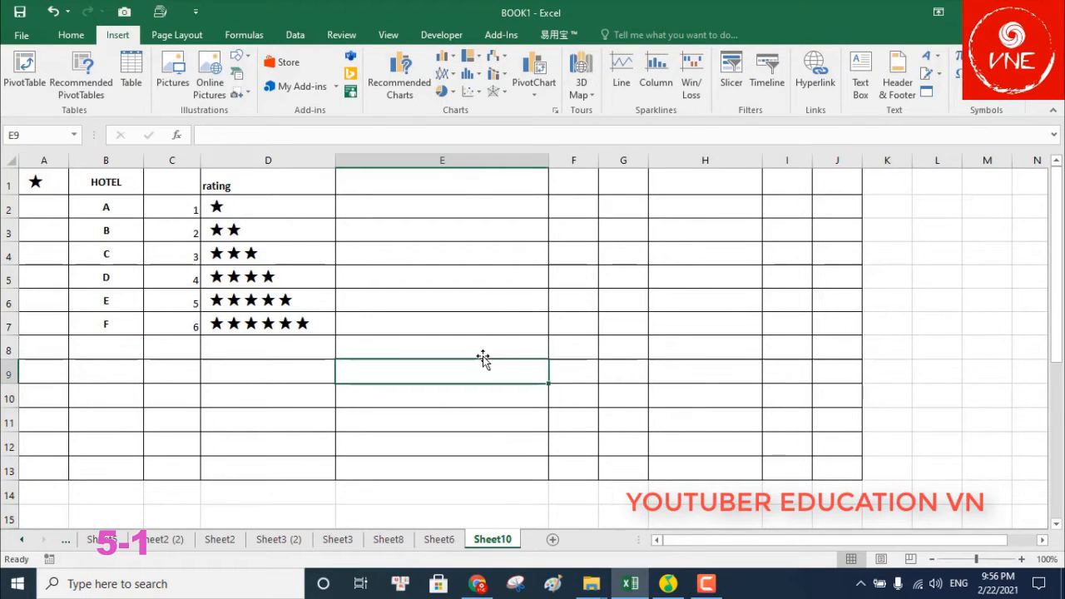
Enter =REPT($A$1,C2) in E2 to repeat the A1 star by hotel A's rating
click(395, 216)
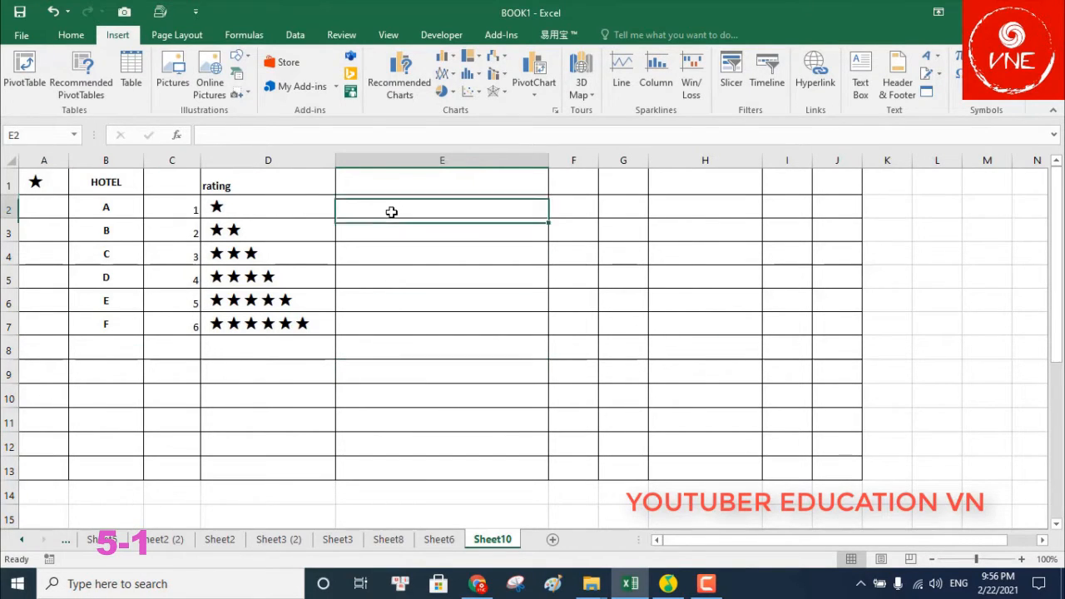
text(=RE)
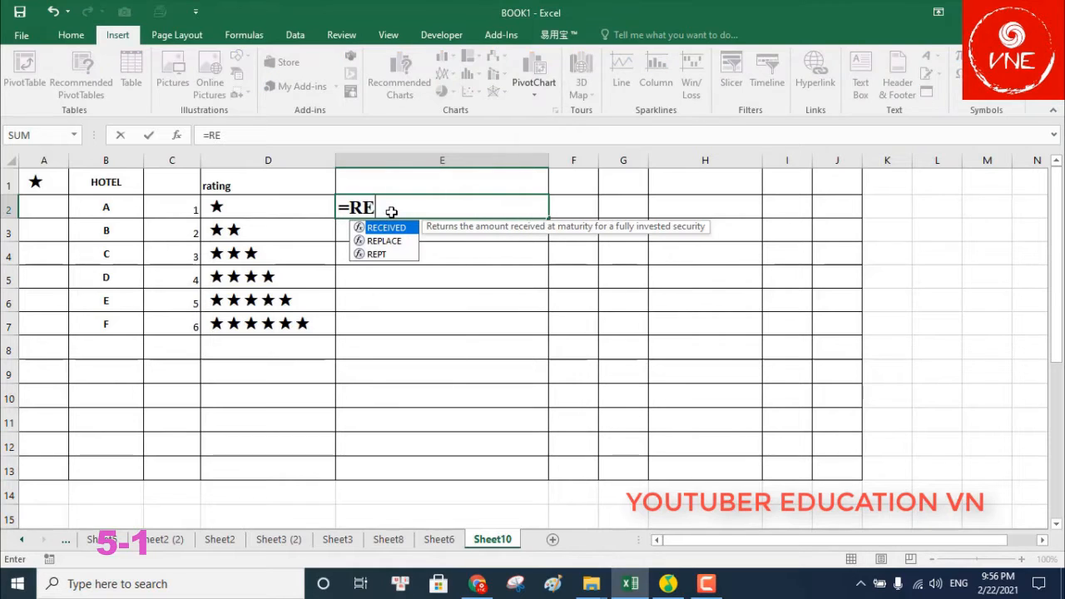
double_click(378, 254)
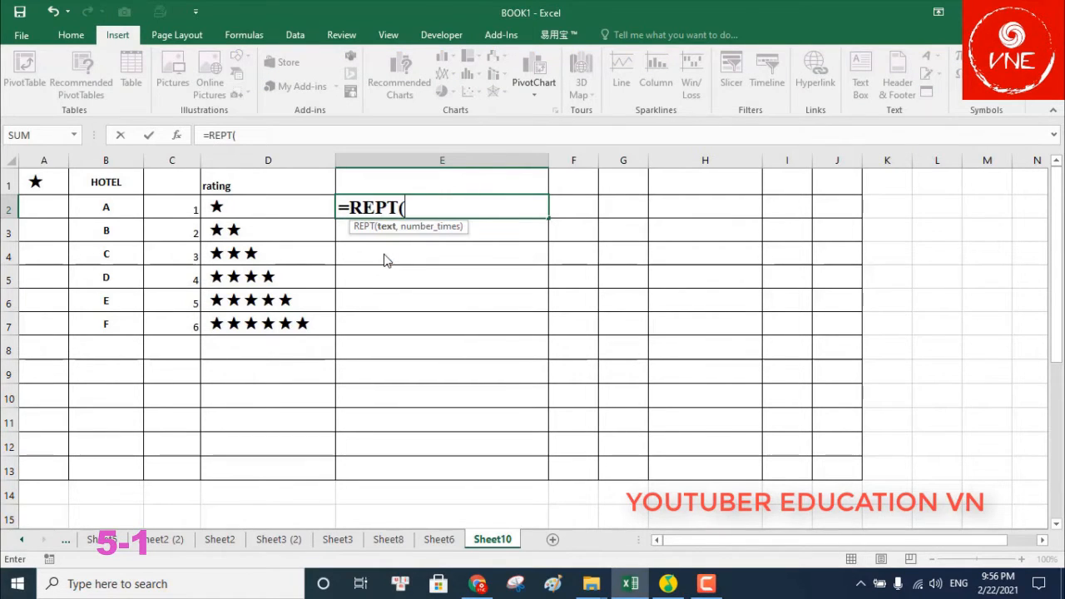
click(52, 187)
key(F4)
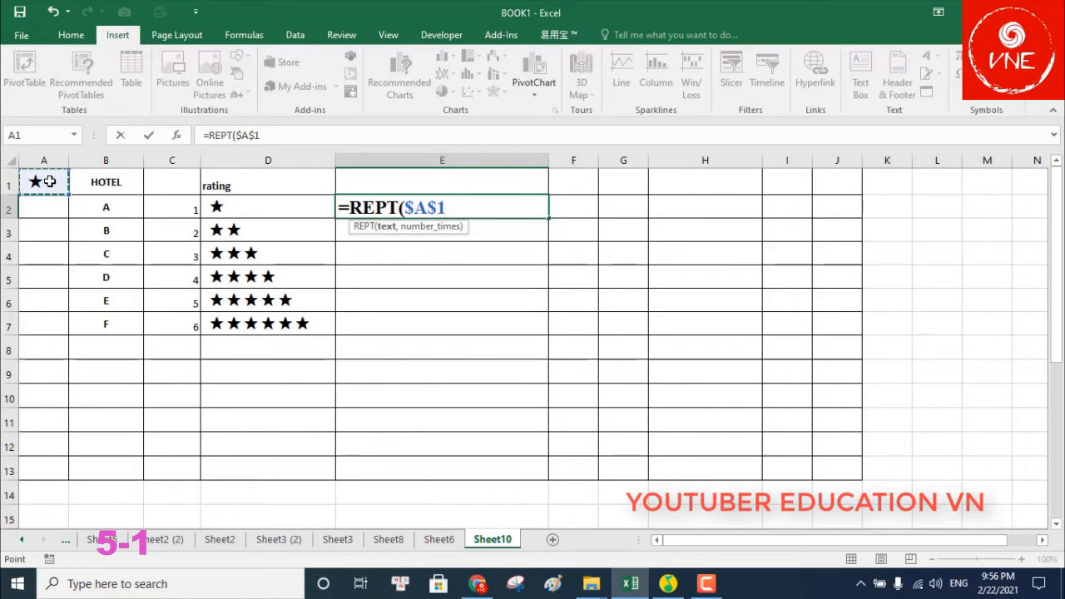
text(,)
click(177, 206)
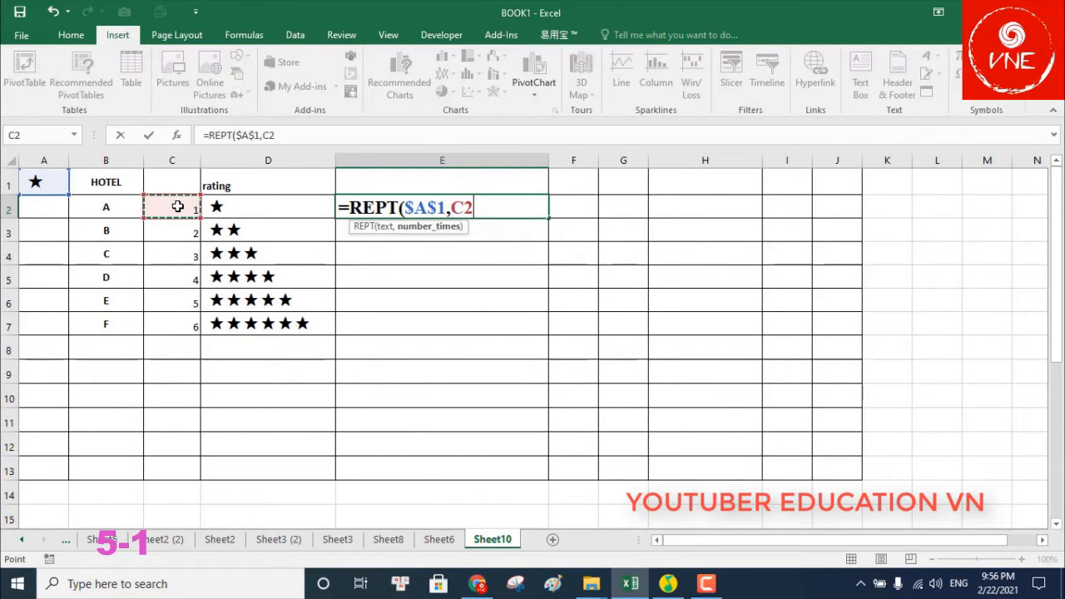
text())
key(Return)
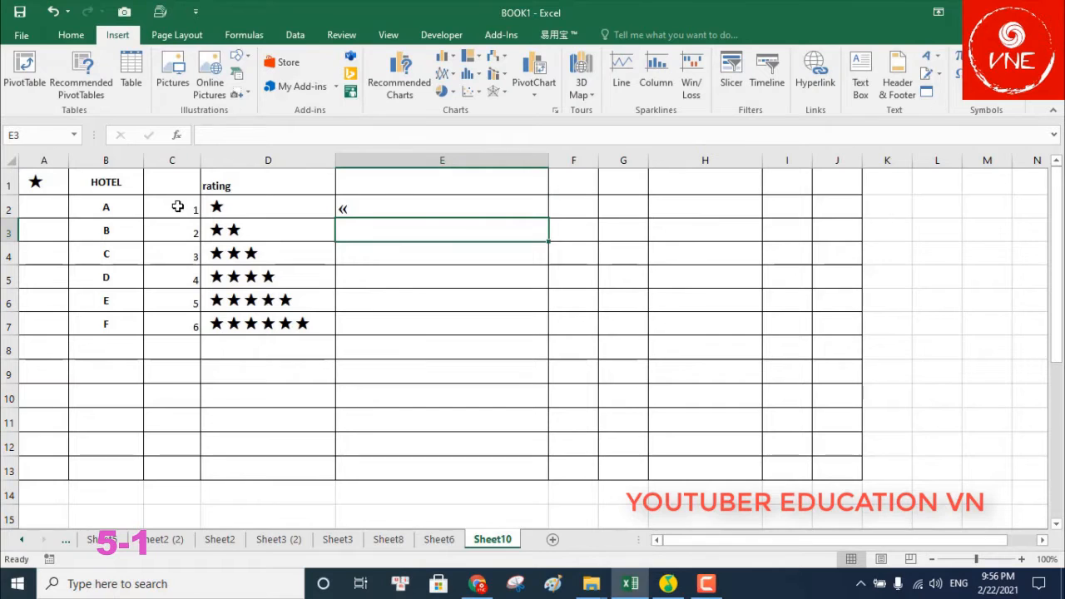
Copy A1's star font onto E2 with Format Painter and fill the formula to E7
click(55, 179)
click(71, 35)
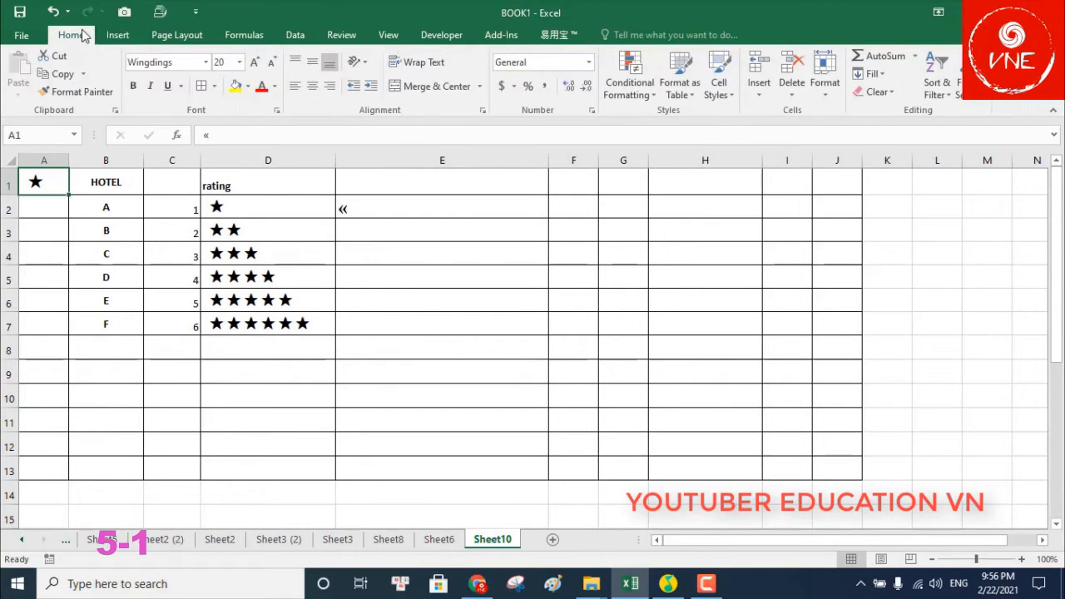
click(73, 91)
click(387, 210)
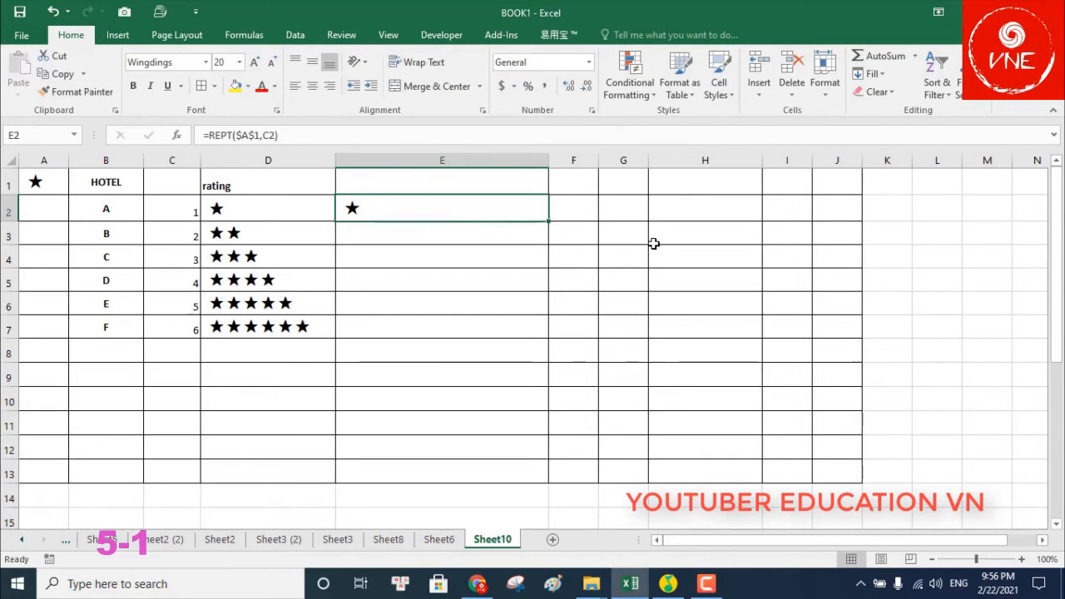
click(654, 243)
click(541, 217)
drag(547, 220, 554, 357)
click(674, 260)
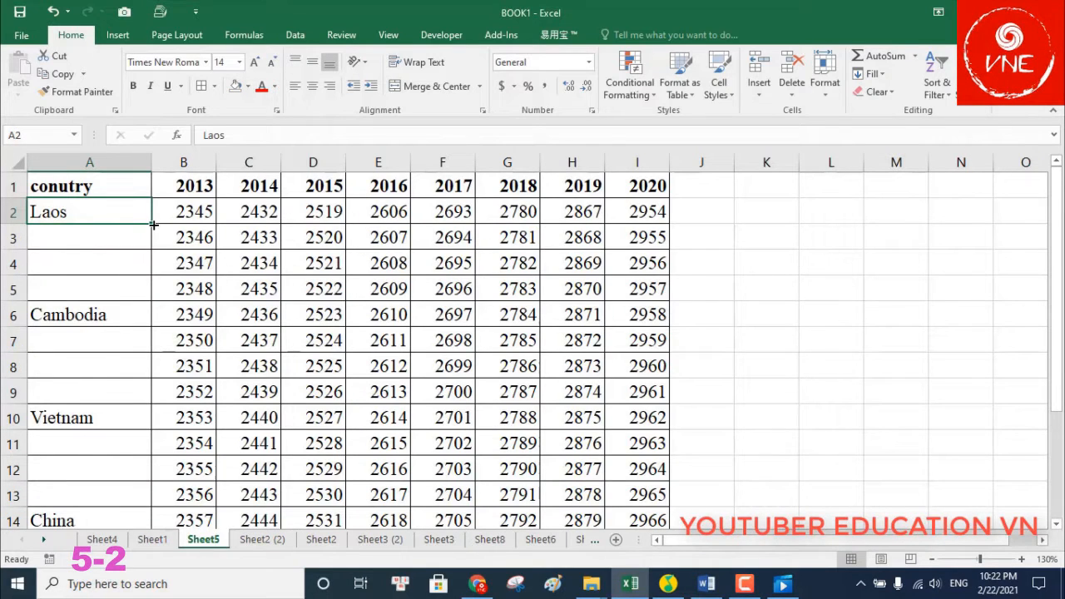
Fill Laos, Cambodia and Vietnam down into the blank cells below each
drag(154, 223, 155, 293)
click(117, 323)
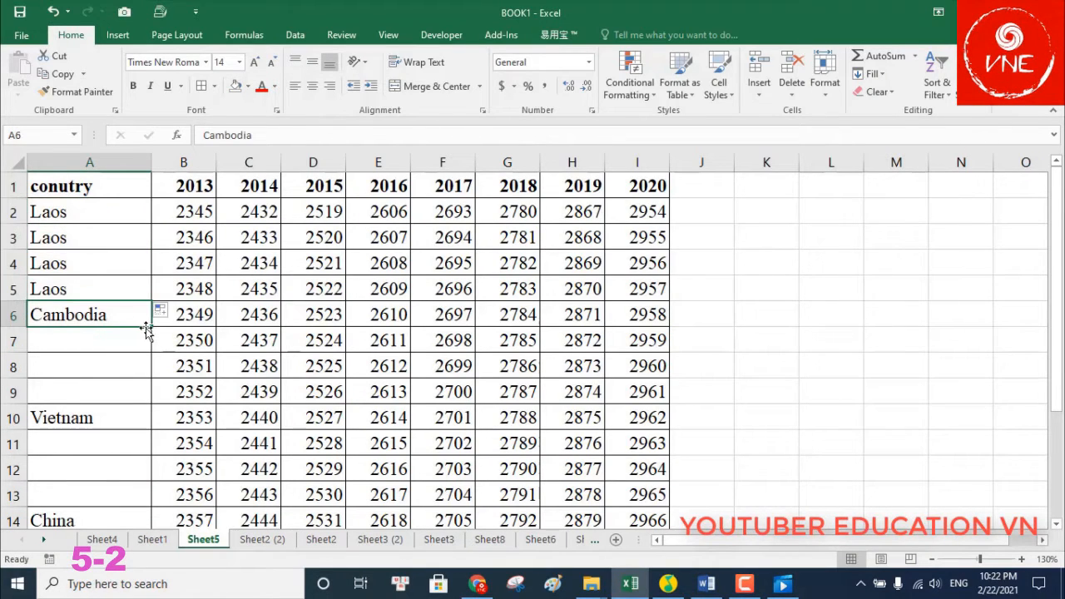
drag(152, 332, 143, 389)
scroll(140, 370, down, 2)
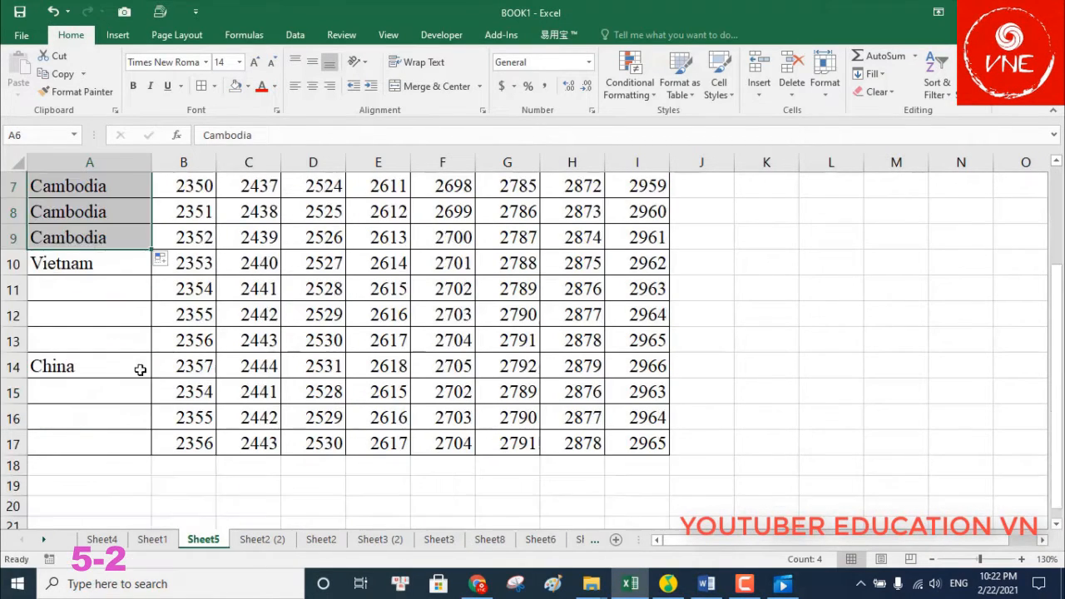
click(125, 260)
drag(152, 275, 143, 341)
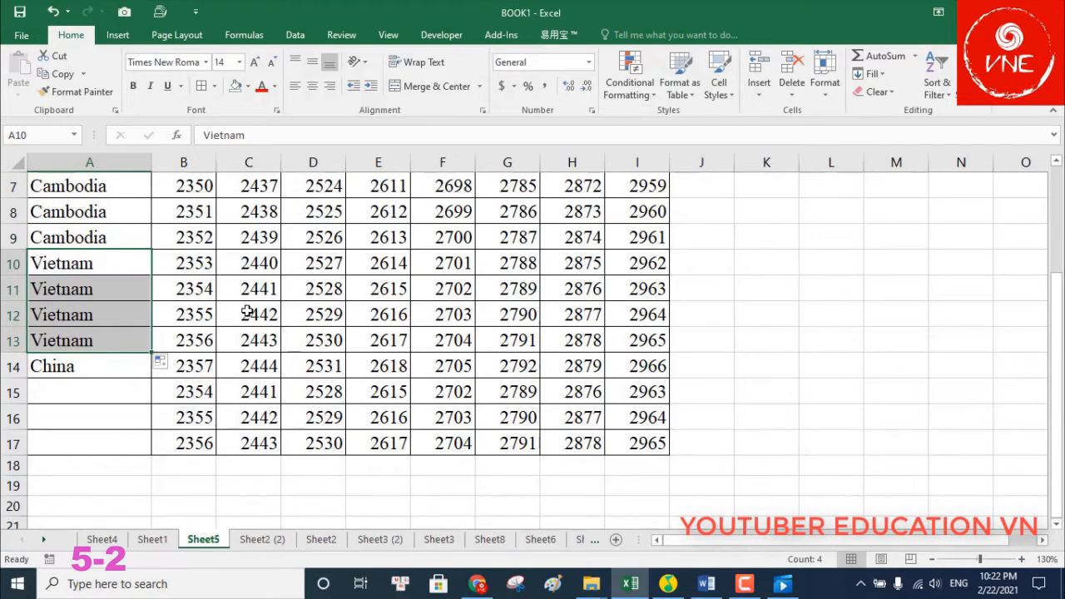
Undo the country fills and select the table from A2 to I17
key(ctrl+z)
scroll(200, 311, up, 2)
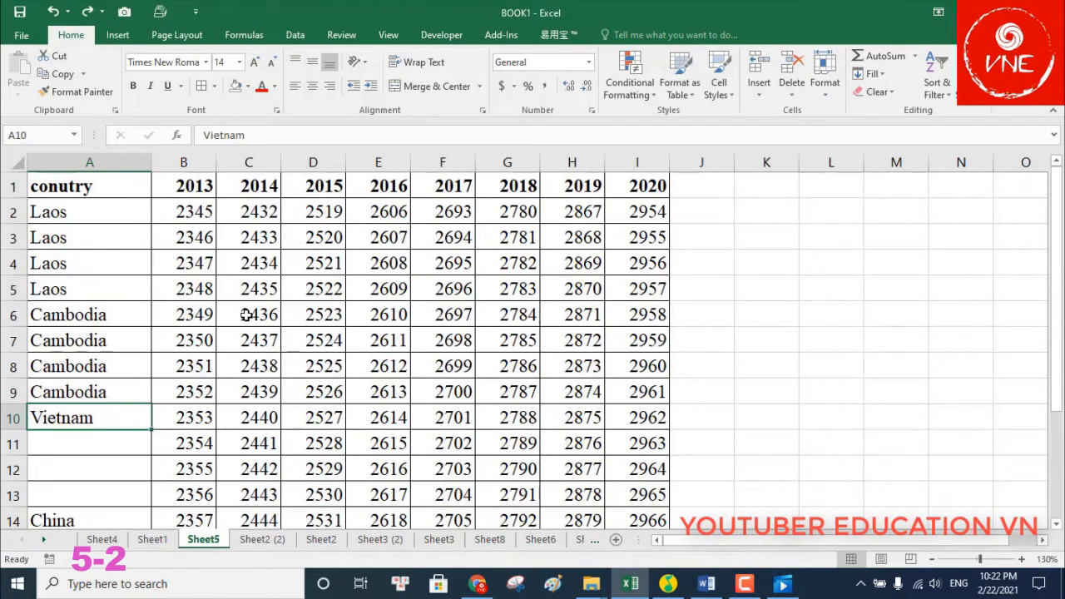
key(ctrl+z)
key(ctrl+z)
click(764, 314)
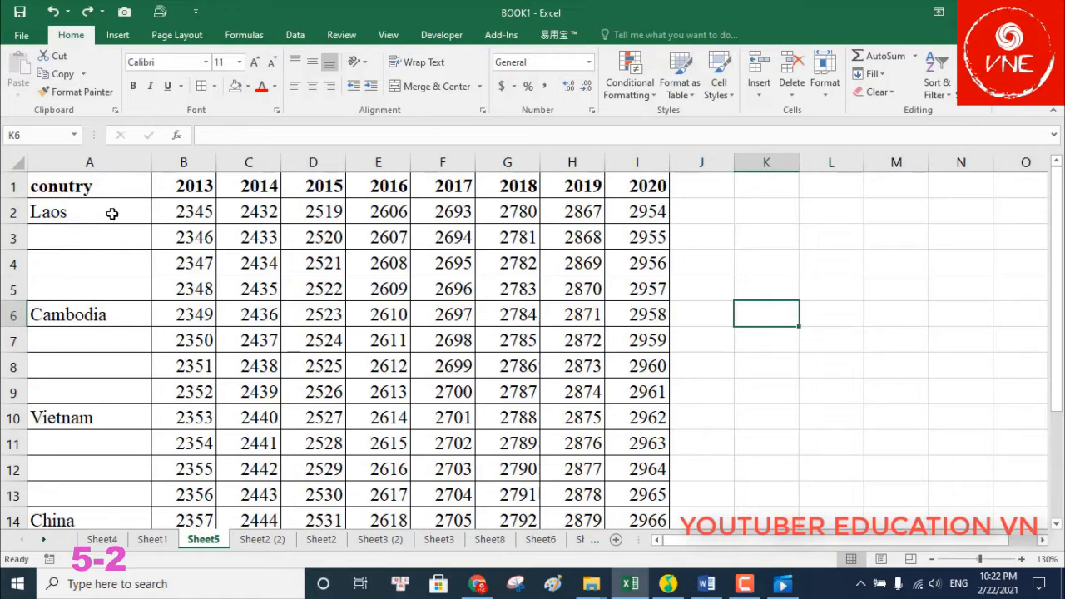
drag(83, 215, 629, 487)
Select only the blank cells with Go To Special and fill them all with =A2
key(ctrl+g)
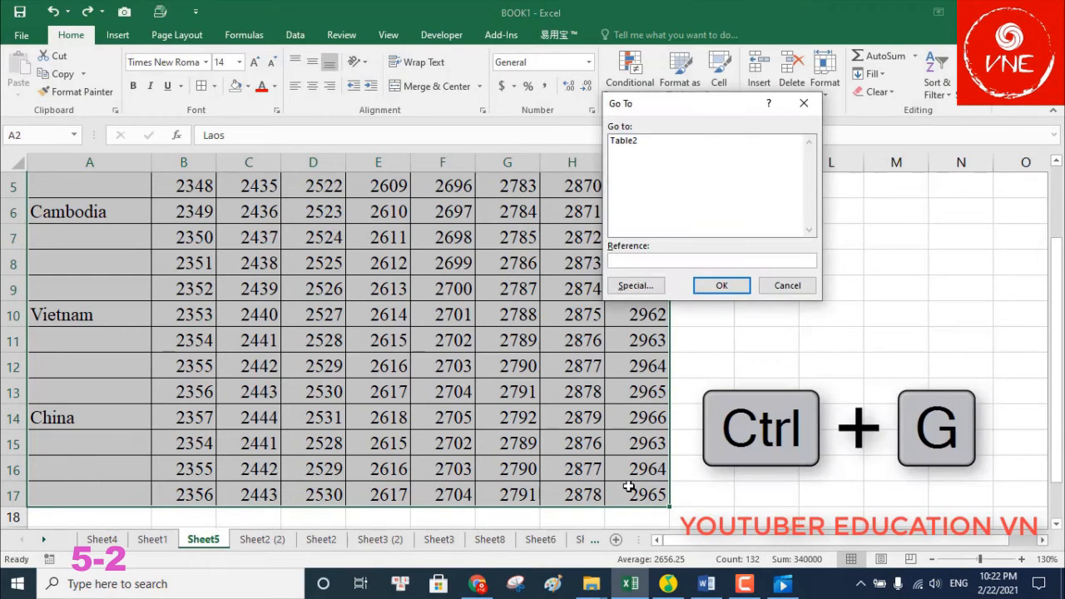
click(636, 285)
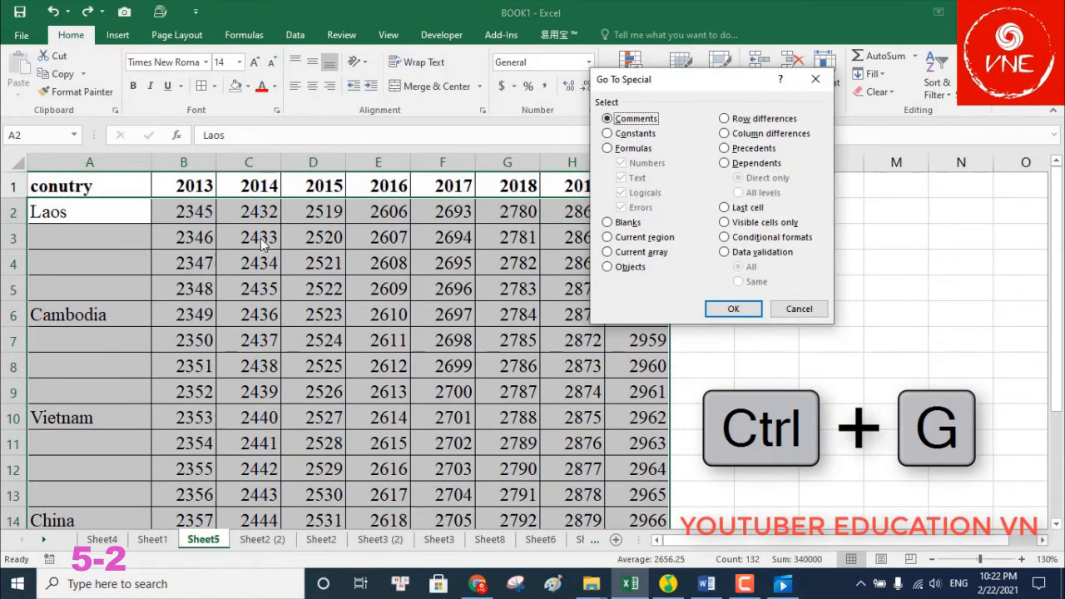
click(616, 222)
click(734, 309)
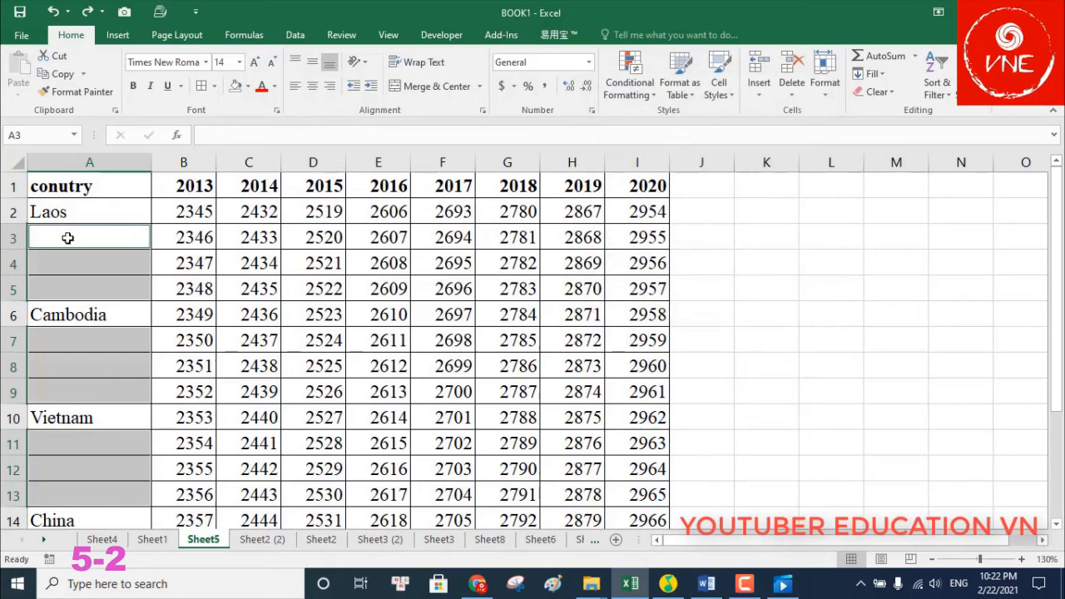
text(=)
click(89, 215)
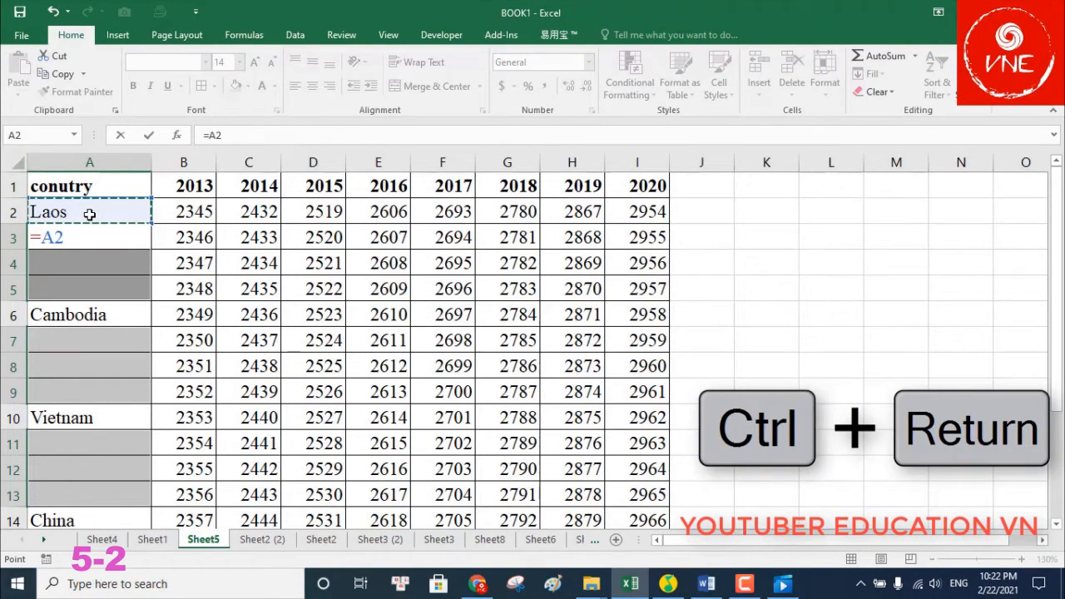
key(ctrl+Return)
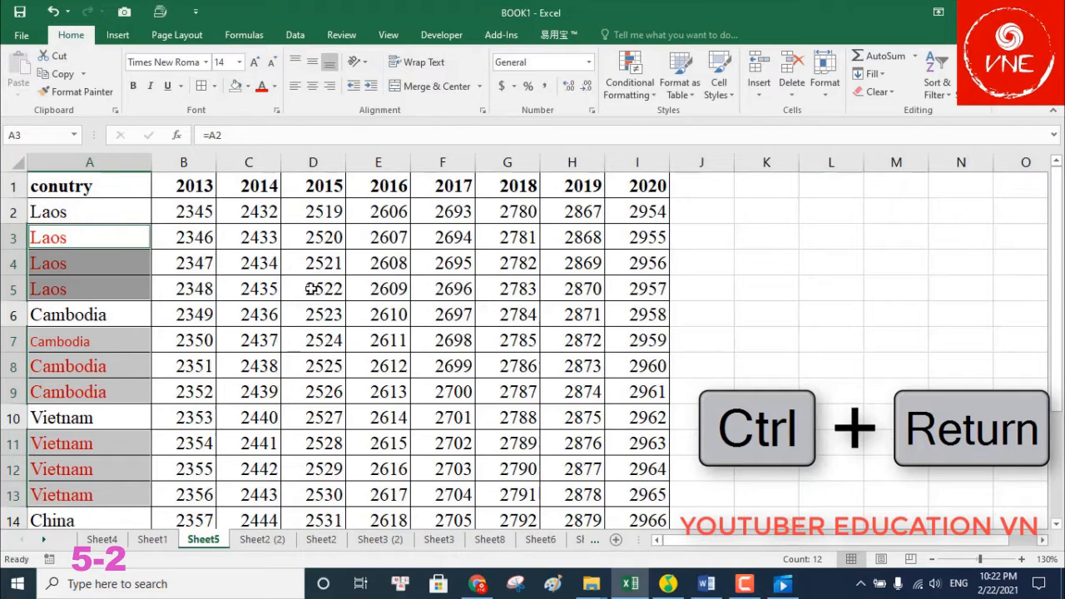
scroll(313, 285, down, 3)
scroll(261, 304, up, 3)
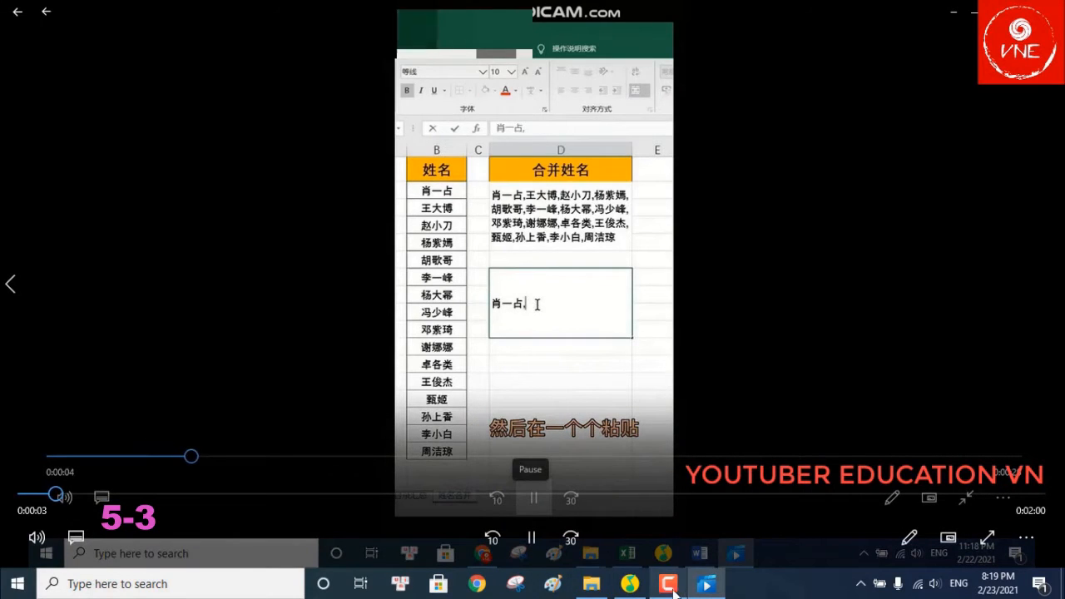
Dismiss the licence expiry warning and play the next tutorial clip
click(757, 303)
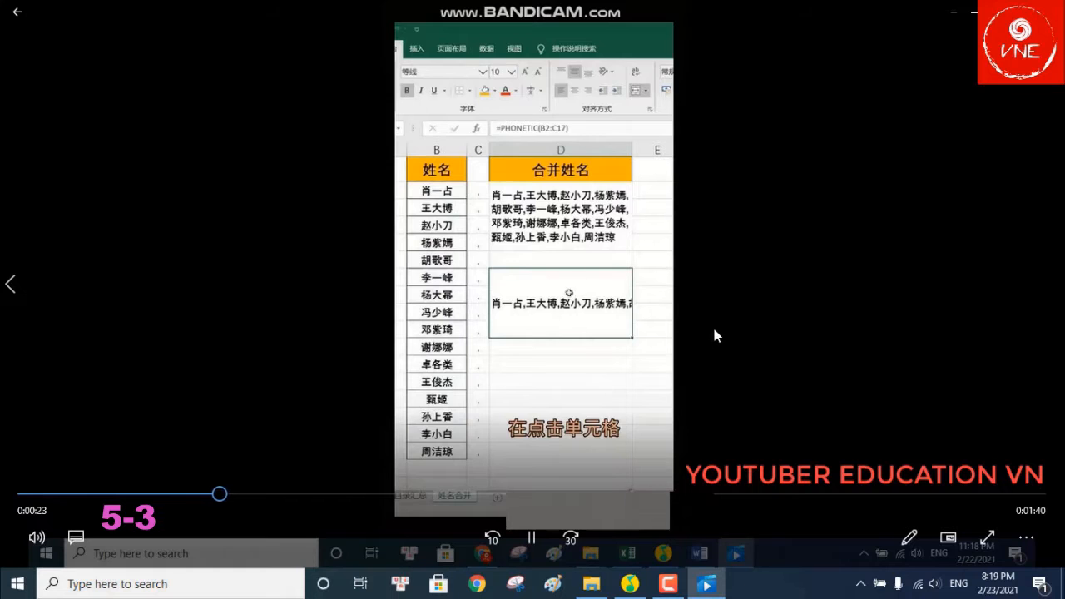
click(670, 585)
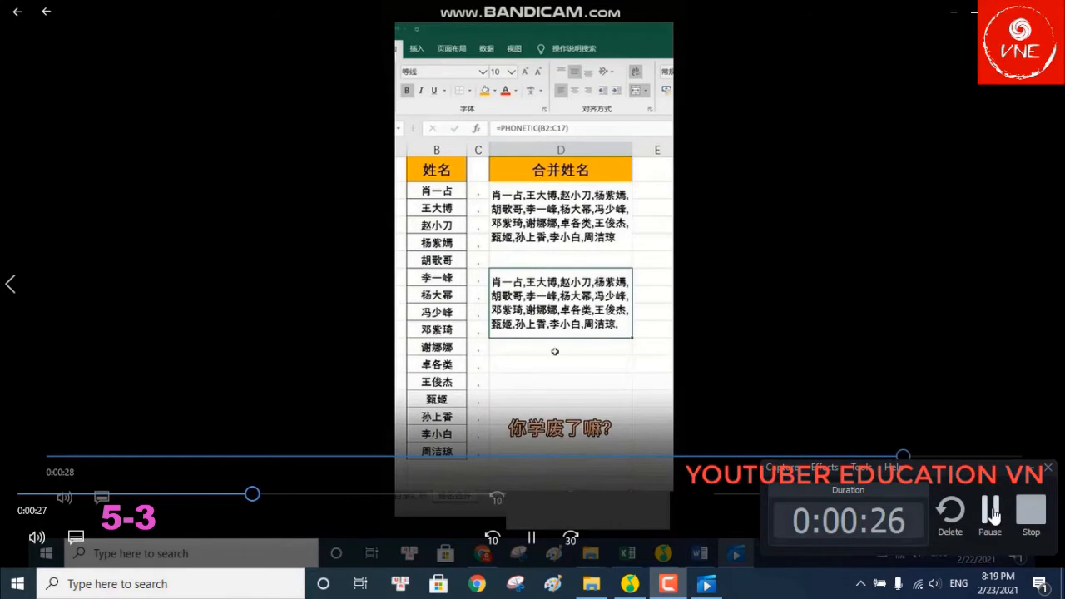
click(990, 512)
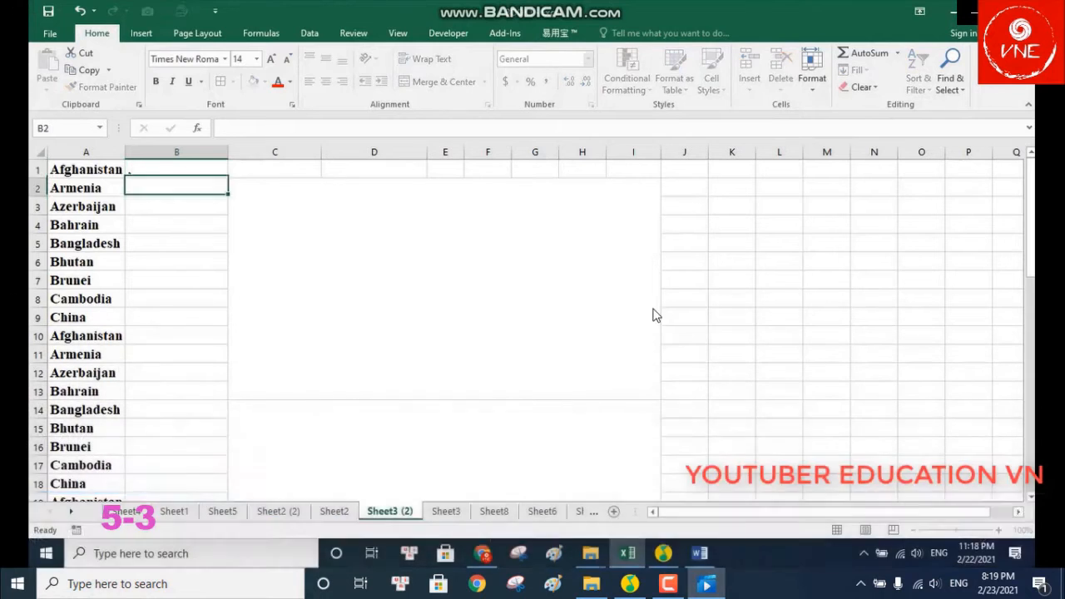
mouse_move(654, 308)
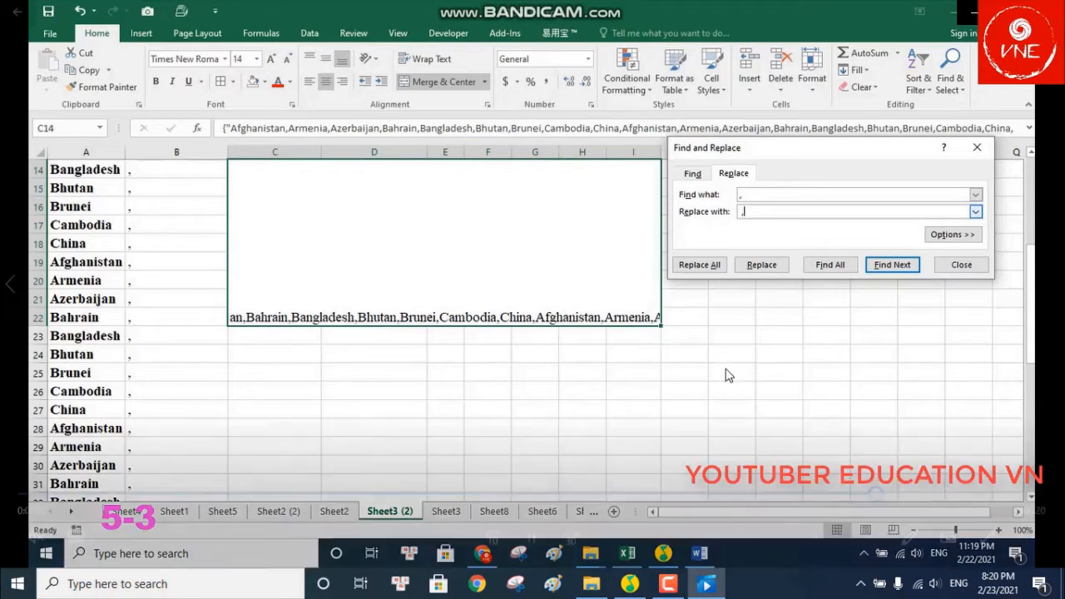
Watch the country-list clip through its Find and Replace step
click(670, 588)
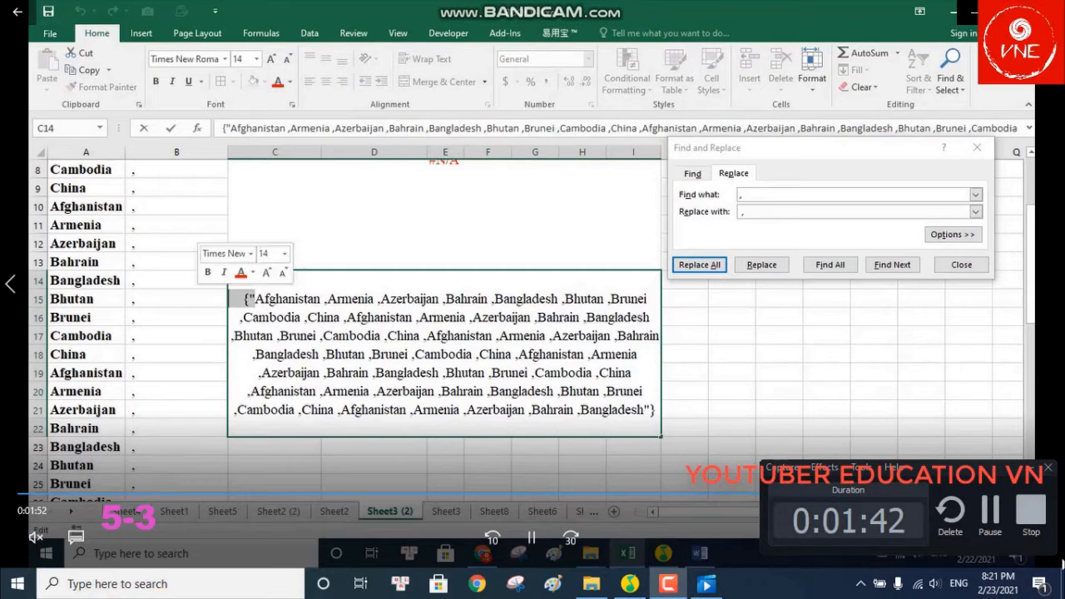
Enter ratings 1–4 for hotels A–D in column C, correcting a mistyped 5
click(1035, 530)
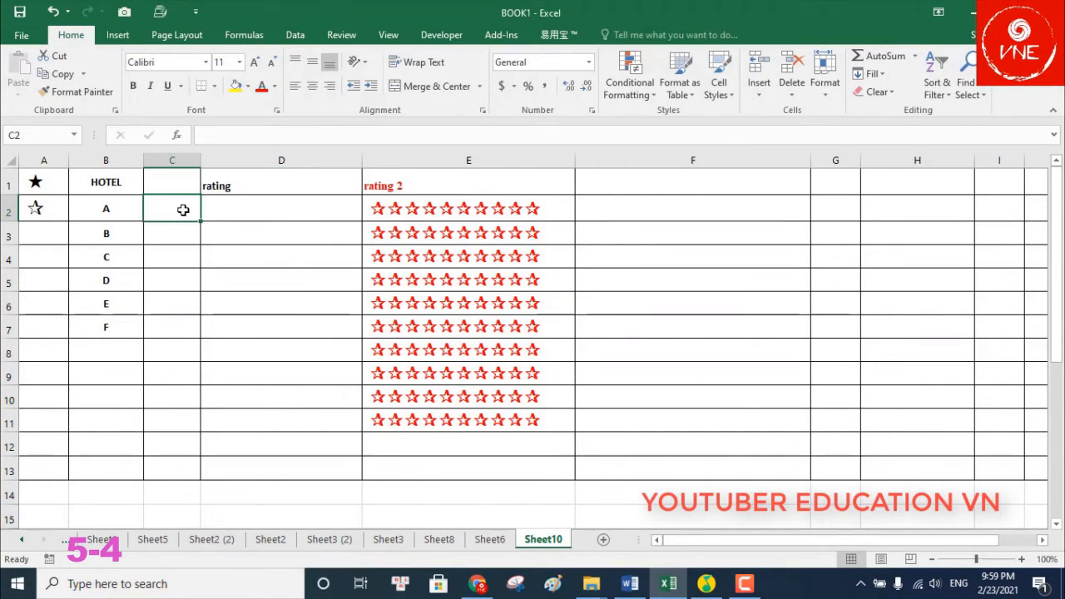
text(1)
key(Return)
text(2)
key(Return)
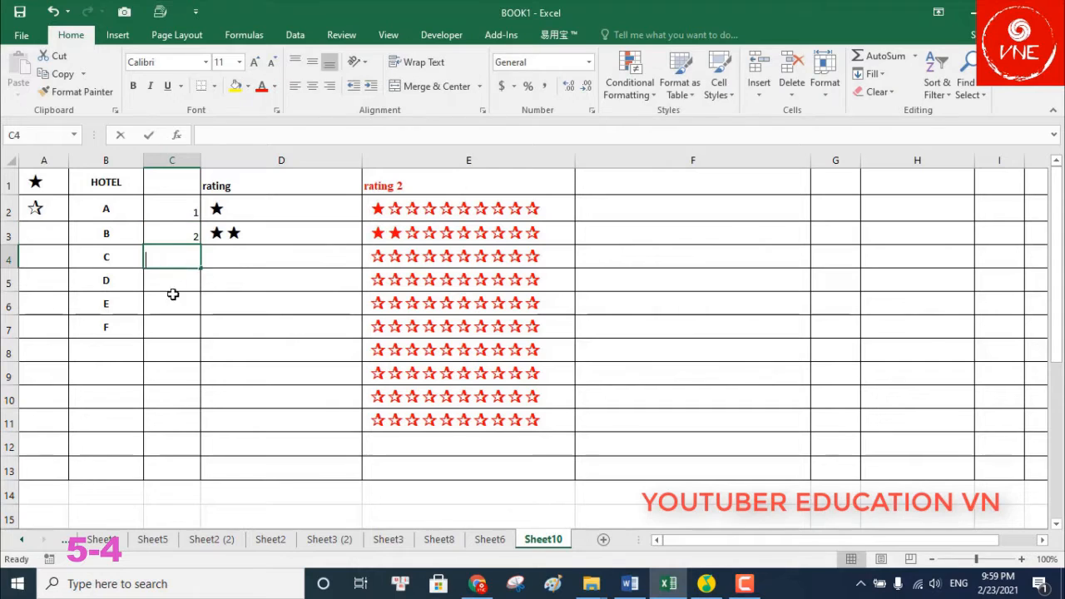
text(3)
key(Return)
key(Return)
click(171, 282)
text(5)
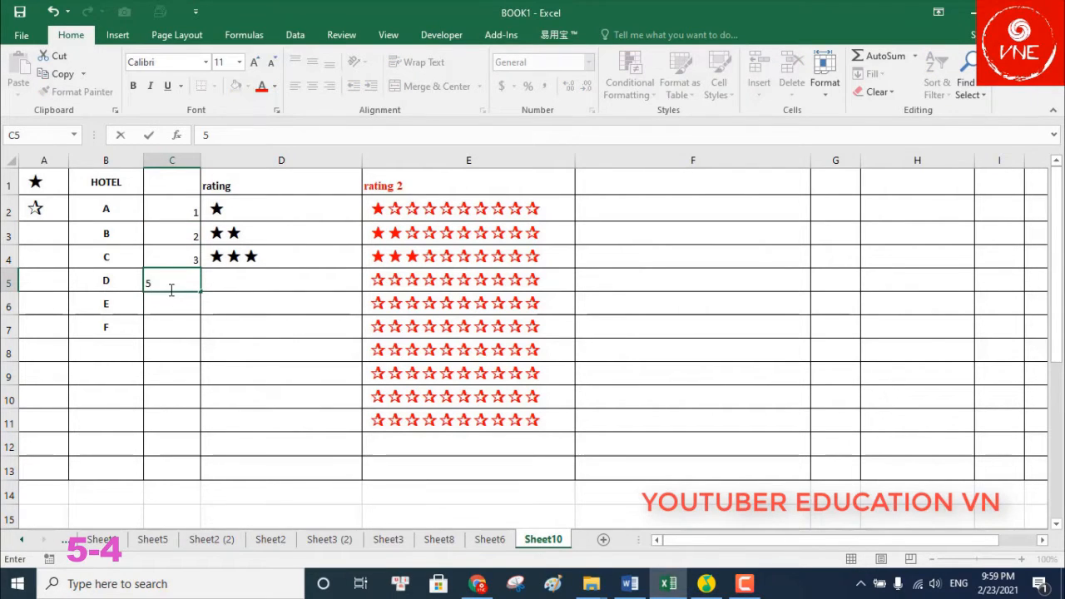
drag(172, 281, 143, 281)
text(4)
key(Return)
Enter ratings 5 through 10 in C6:C11
text(5)
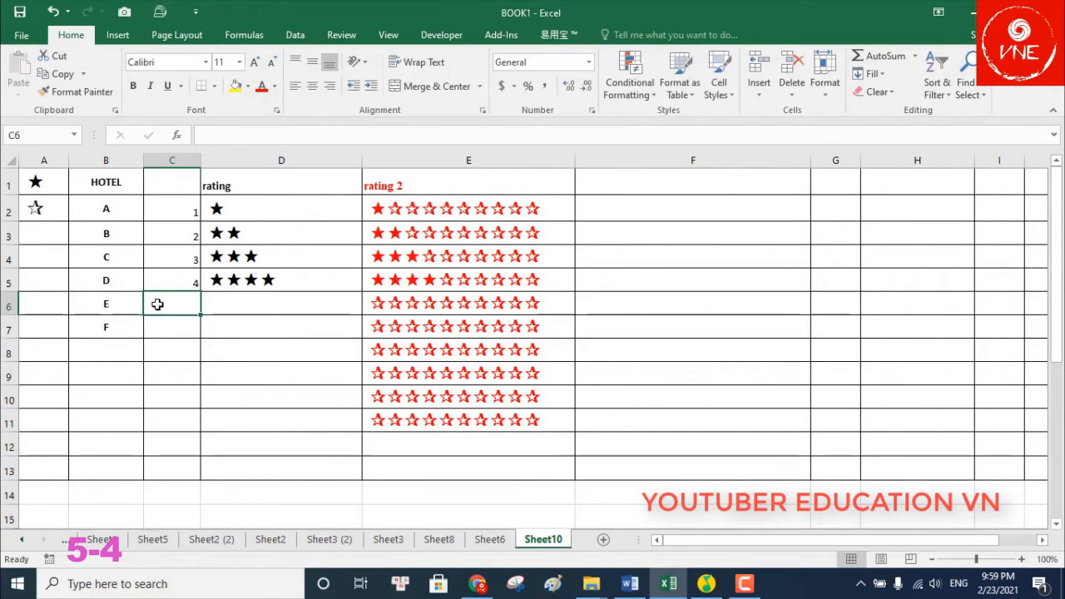
key(Return)
text(6)
key(Return)
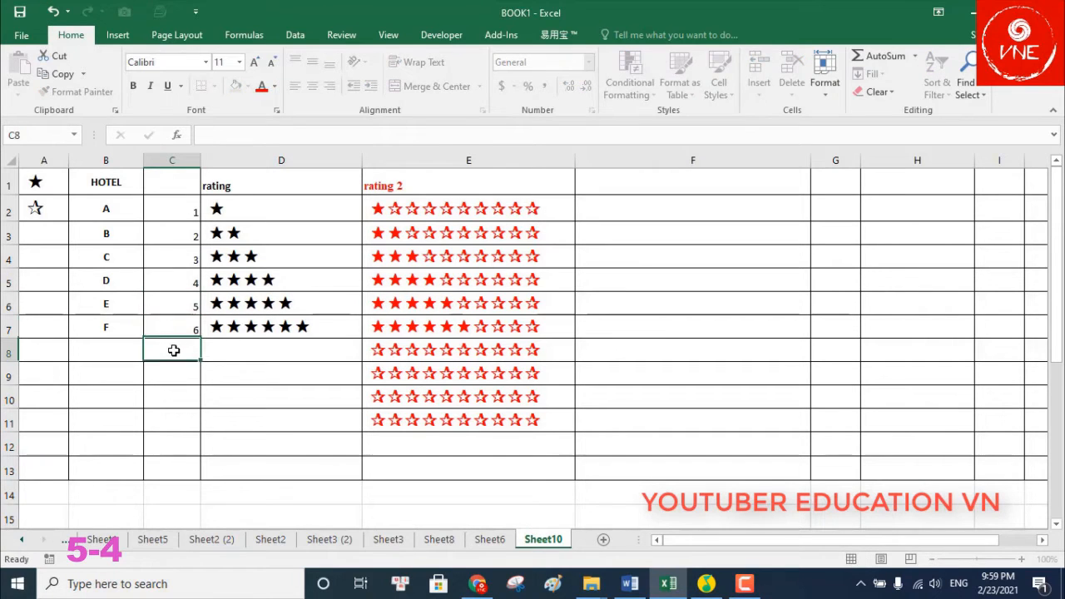
text(7)
key(Return)
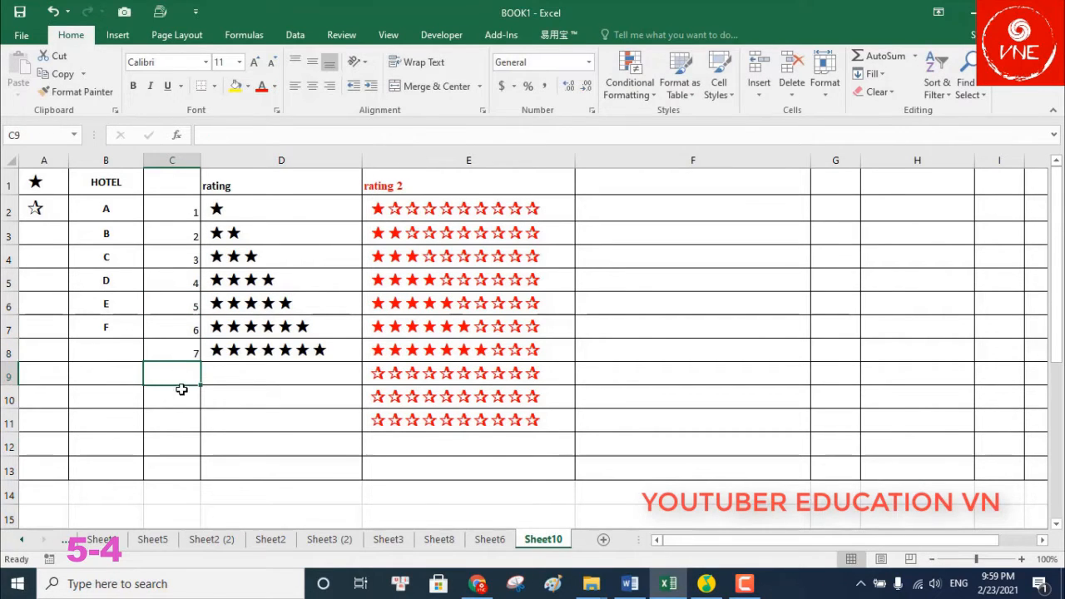
text(8)
key(Return)
text(9)
key(Return)
text(10)
click(401, 435)
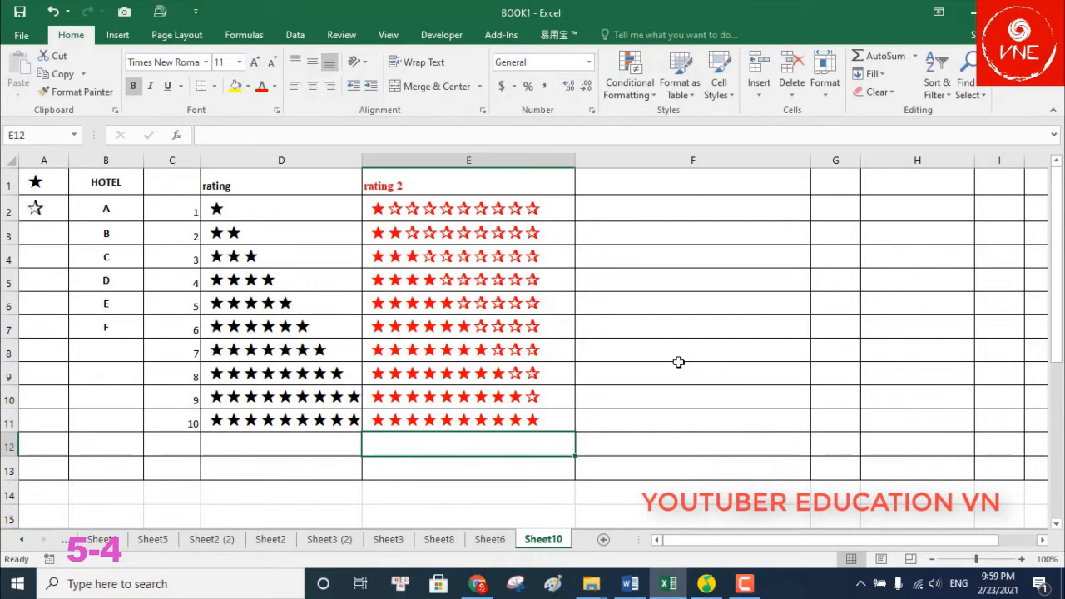
Copy E2's red star formula into F2 and fill it down to F11
click(678, 360)
click(531, 213)
drag(384, 136, 199, 136)
right_click(284, 136)
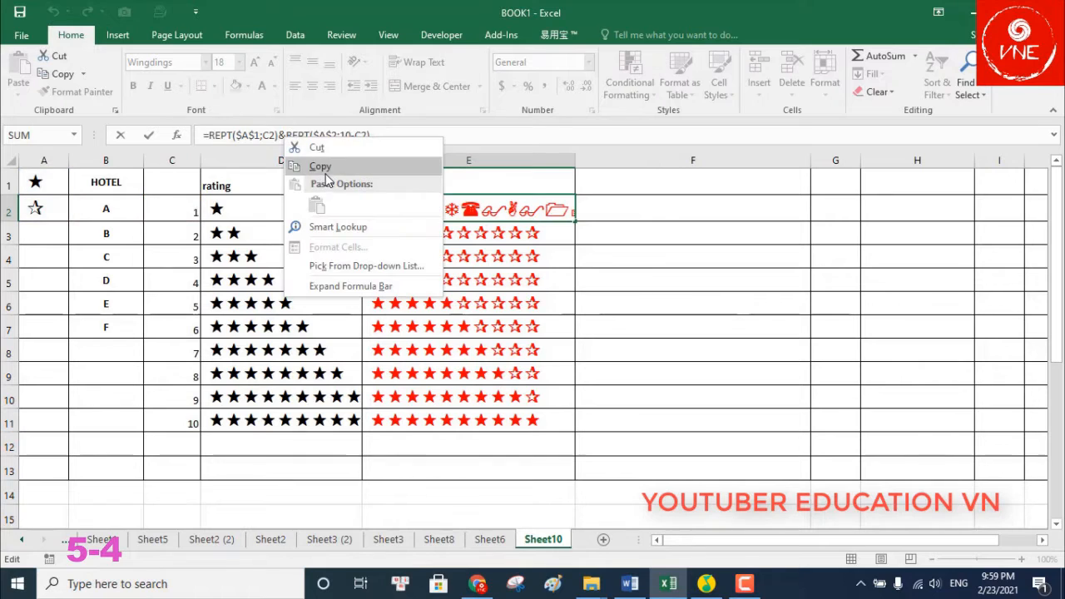
click(316, 166)
key(Escape)
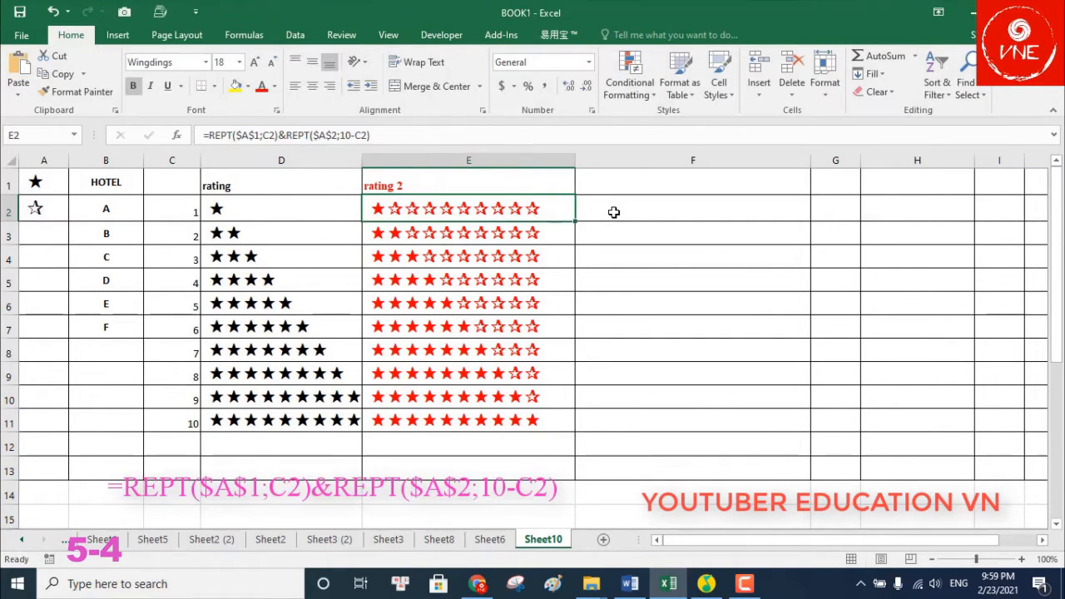
right_click(613, 212)
click(653, 283)
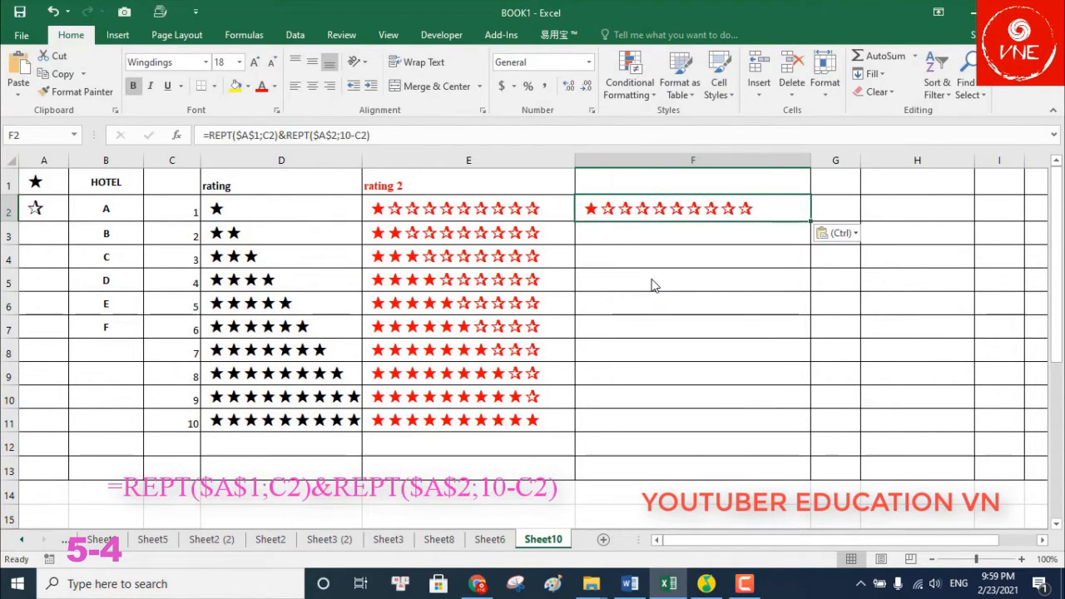
double_click(813, 220)
click(732, 216)
triple_click(408, 138)
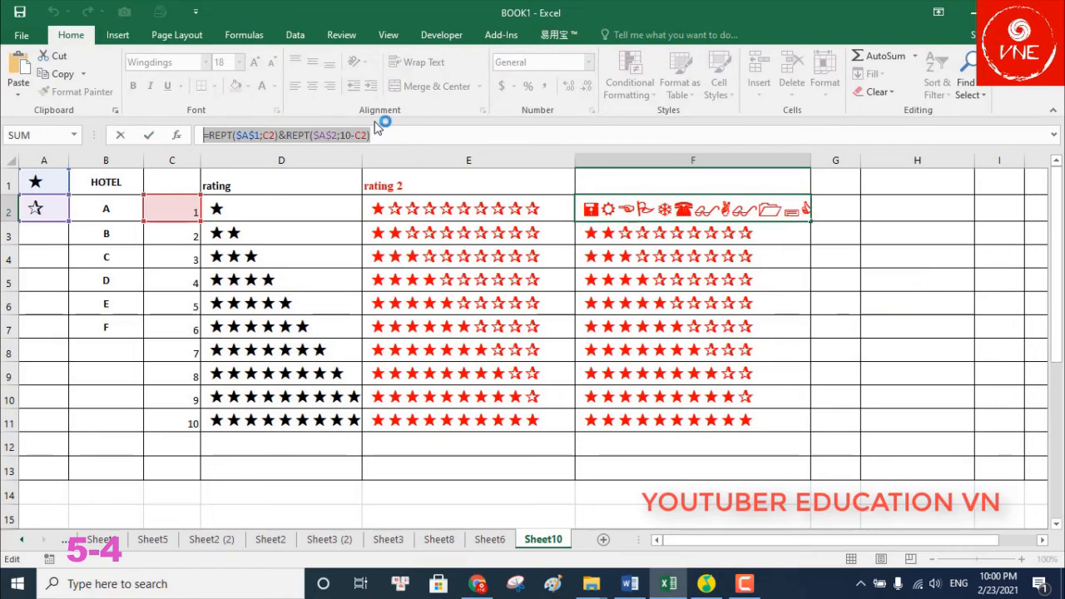
key(Escape)
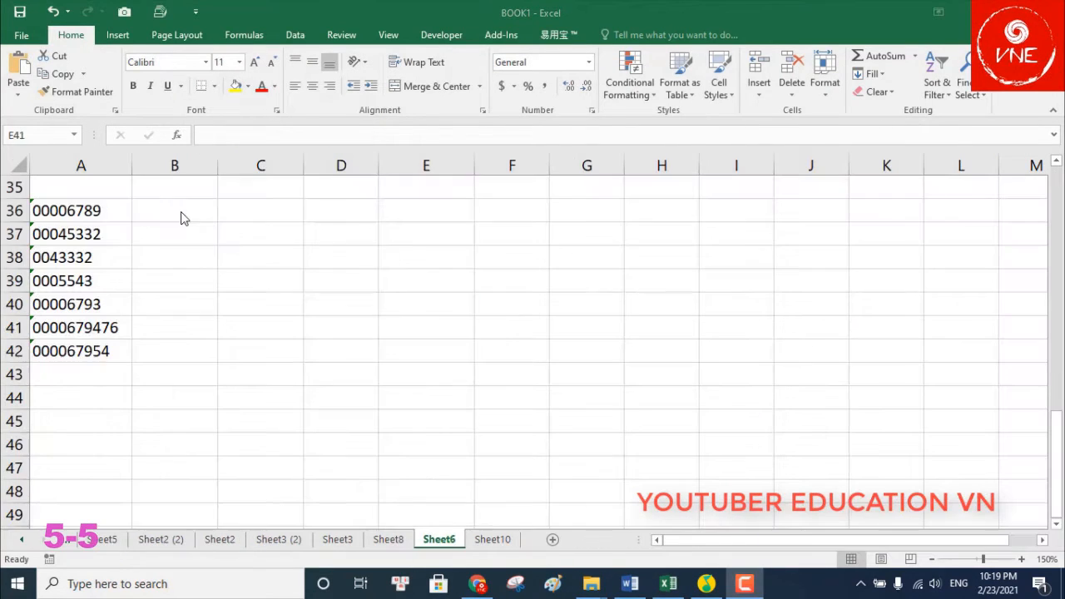
click(183, 218)
text(=)
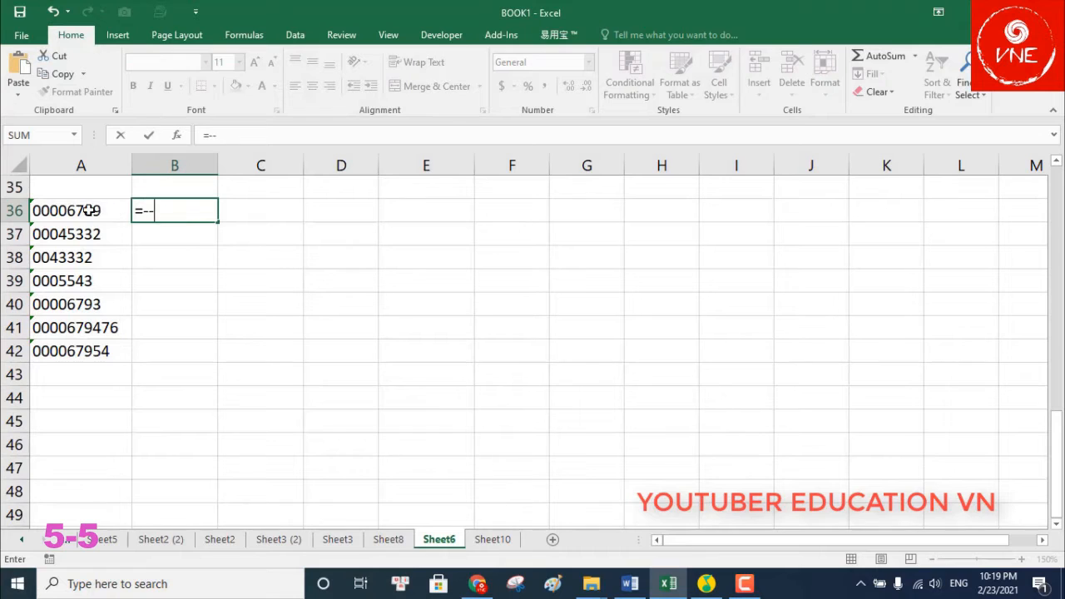
text(--)
Complete =--A36 in B36 and fill it down to B42
click(89, 210)
key(Return)
click(204, 216)
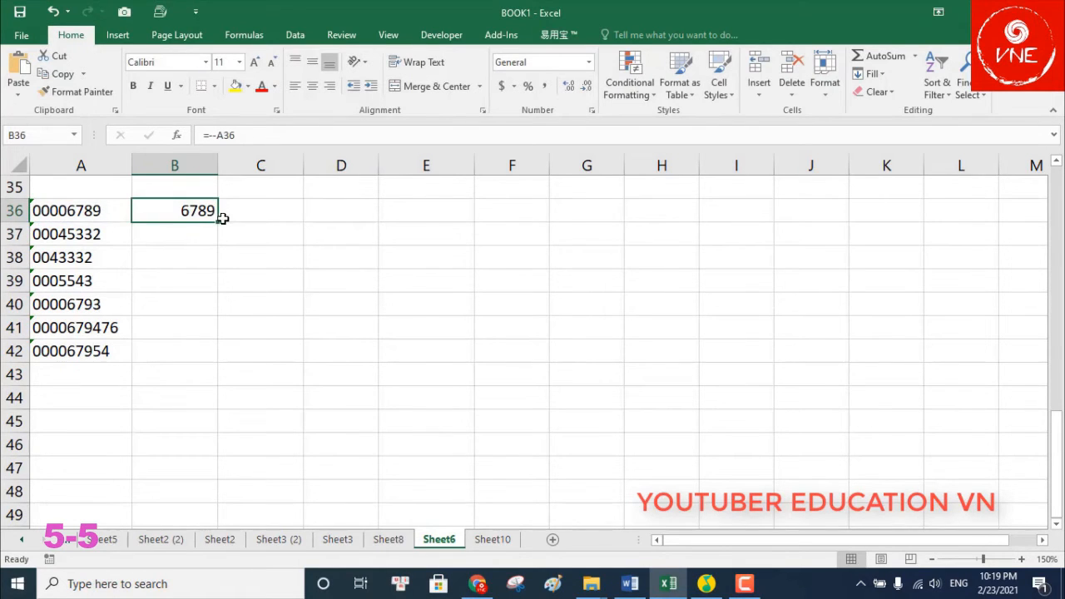
double_click(217, 222)
Enter =TEXT(A36;0) in C36 and fill it down to C42
click(265, 217)
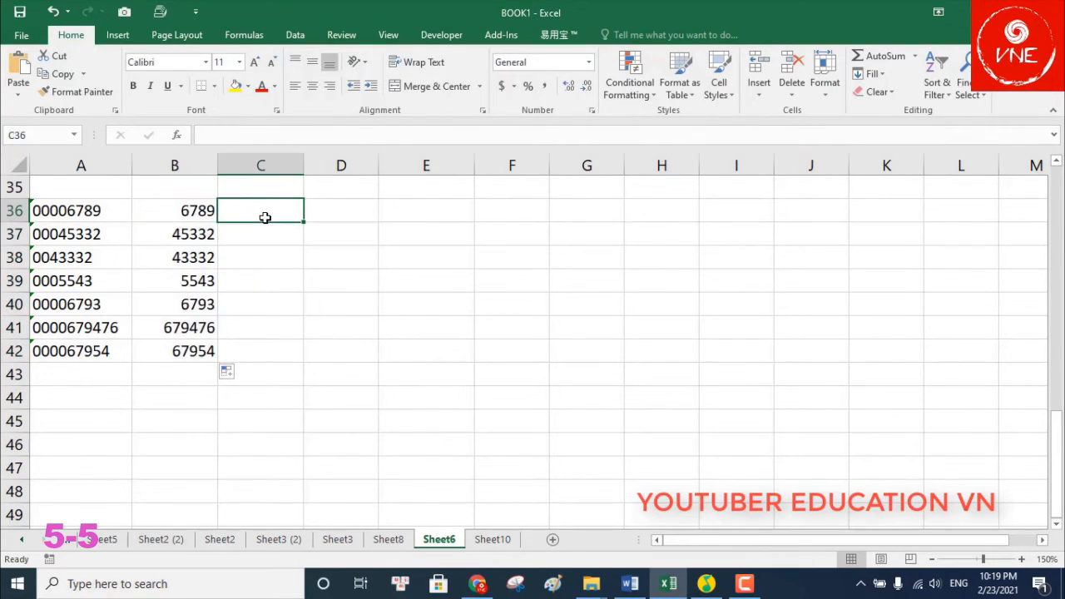
text(=TEXT()
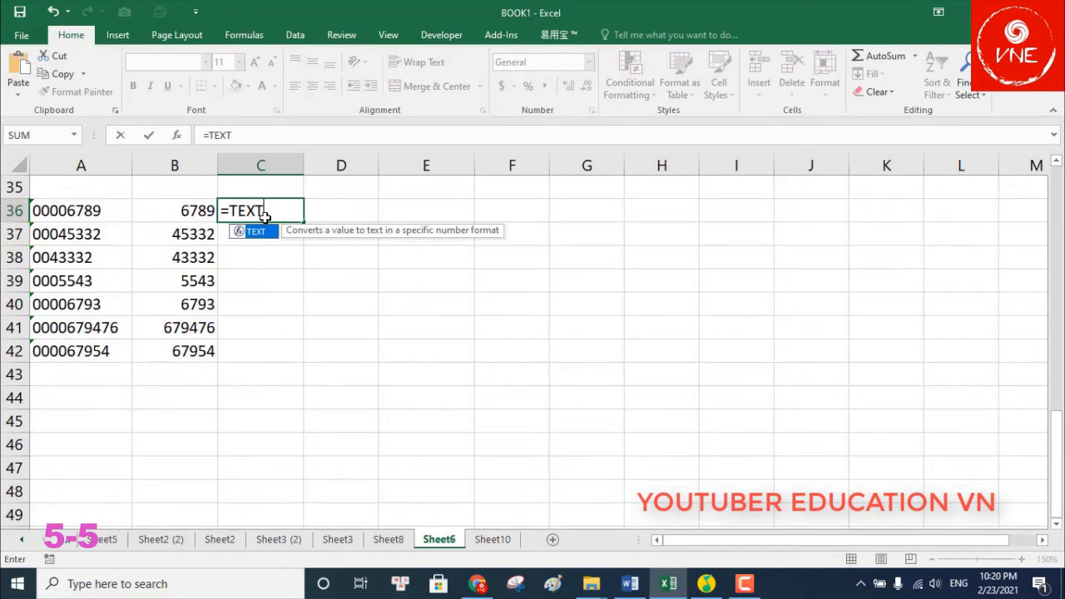
click(84, 213)
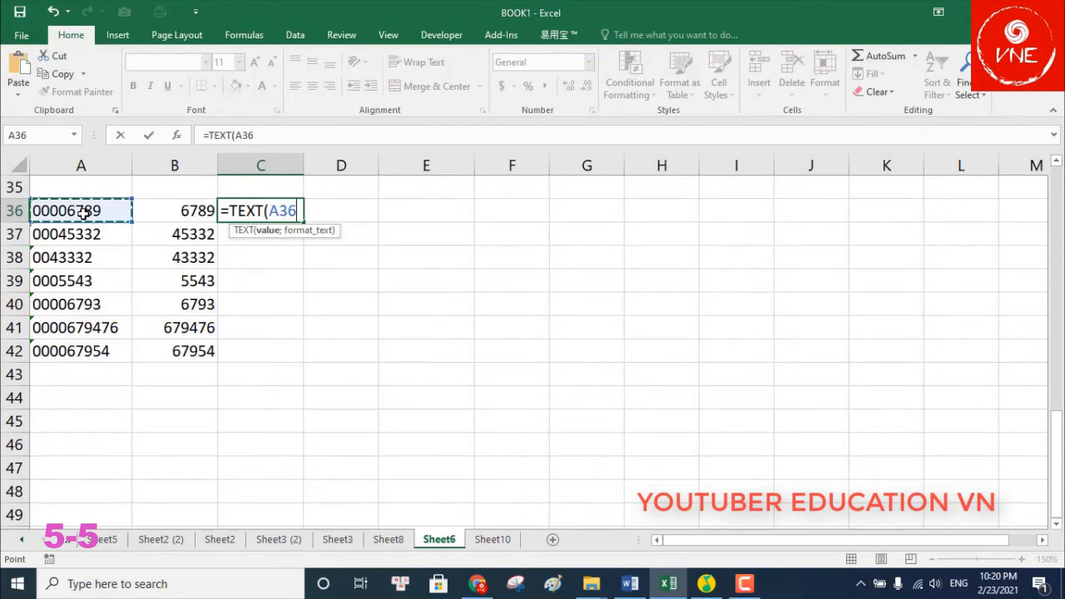
text(;0)
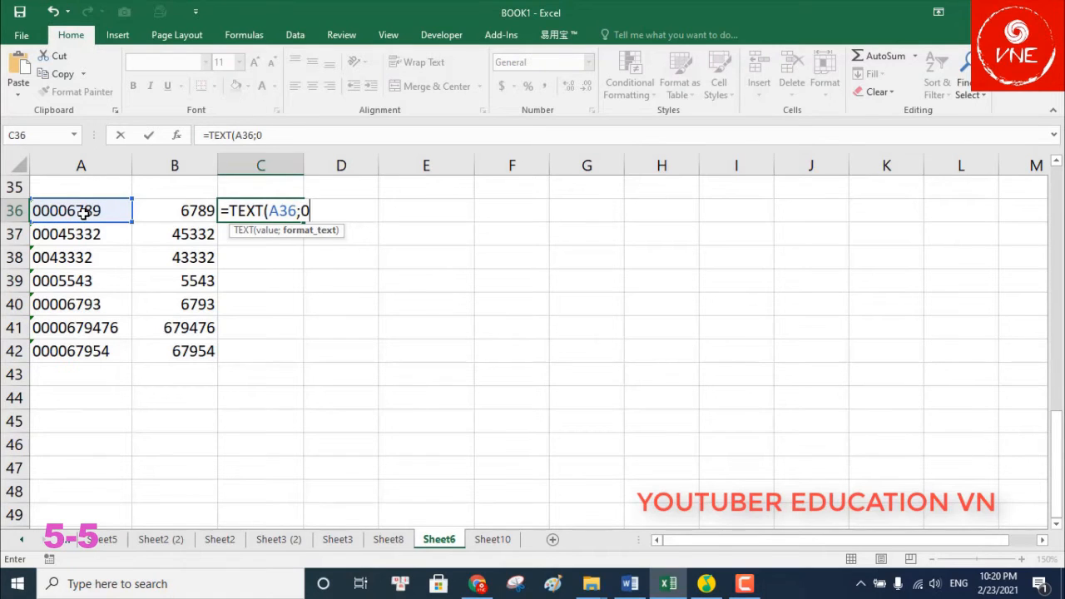
key(Return)
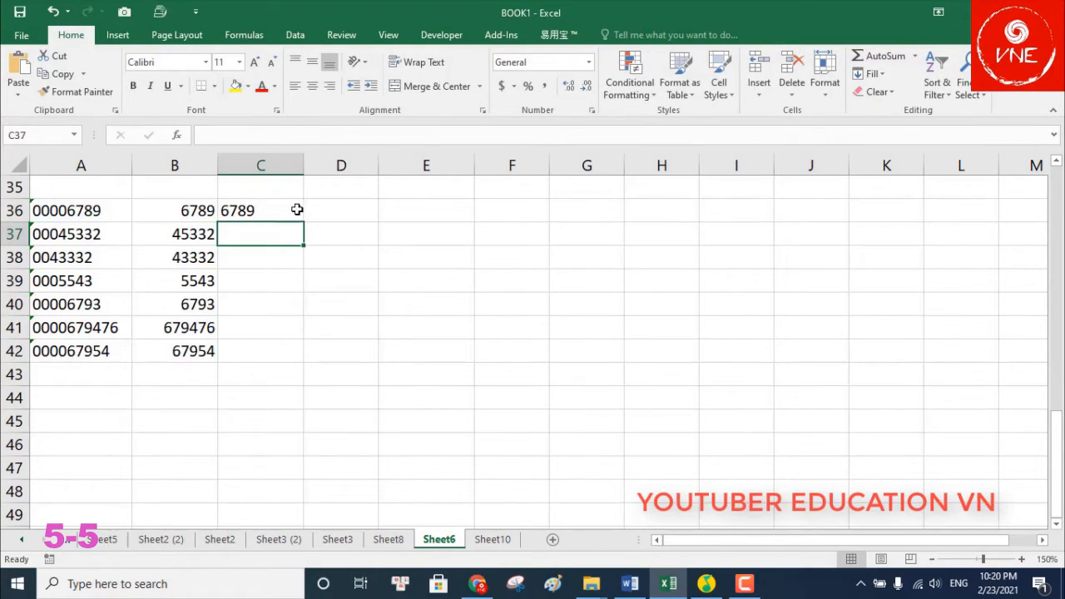
click(297, 211)
double_click(302, 225)
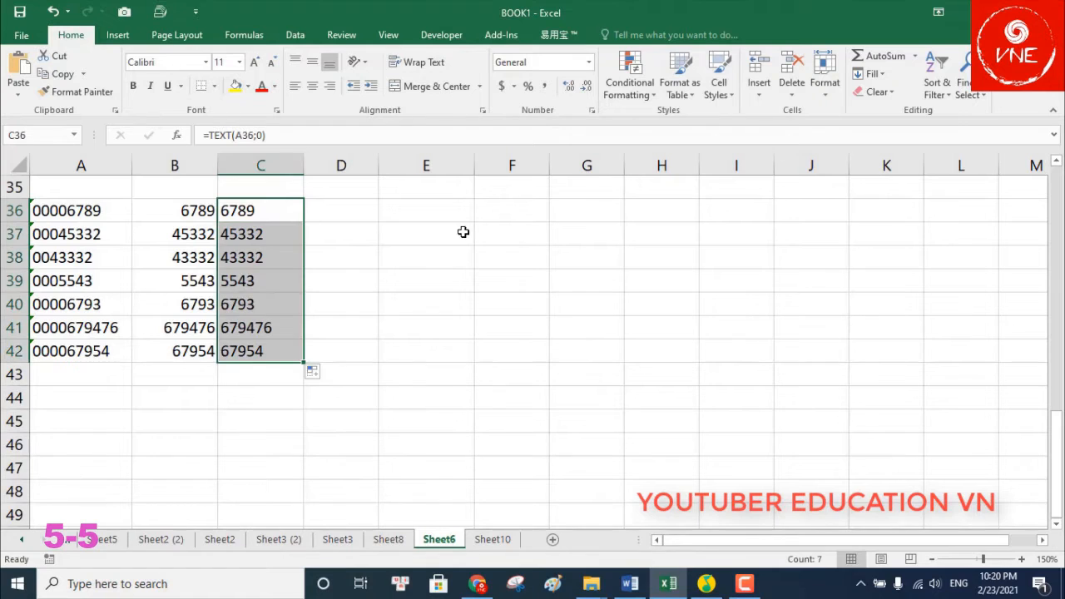
click(529, 267)
click(745, 583)
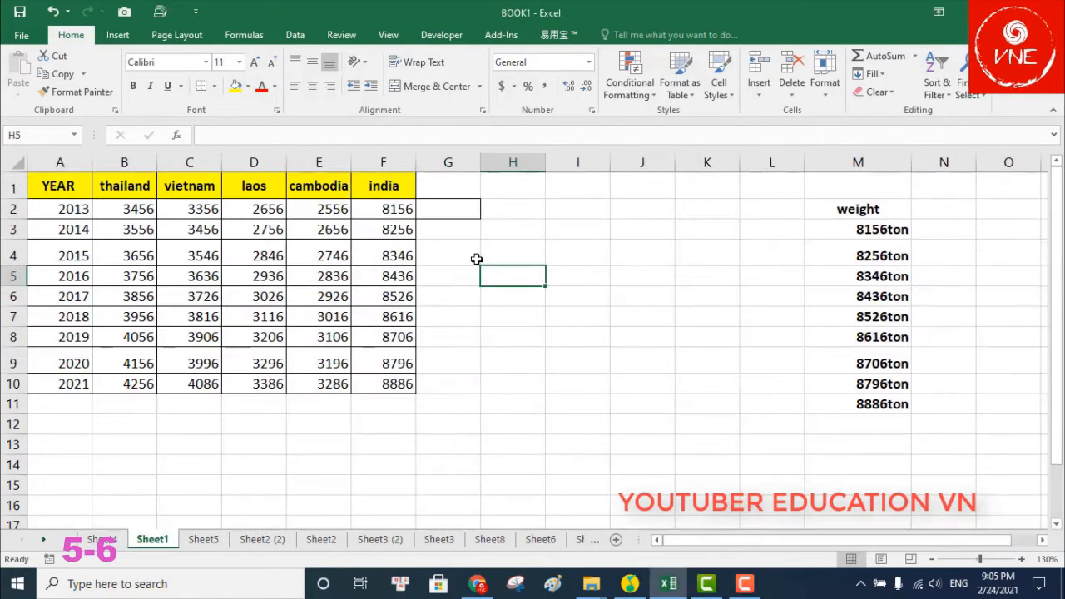
Number the helper cells G2:G10 1–9 and paste a copy of the series below them
click(452, 204)
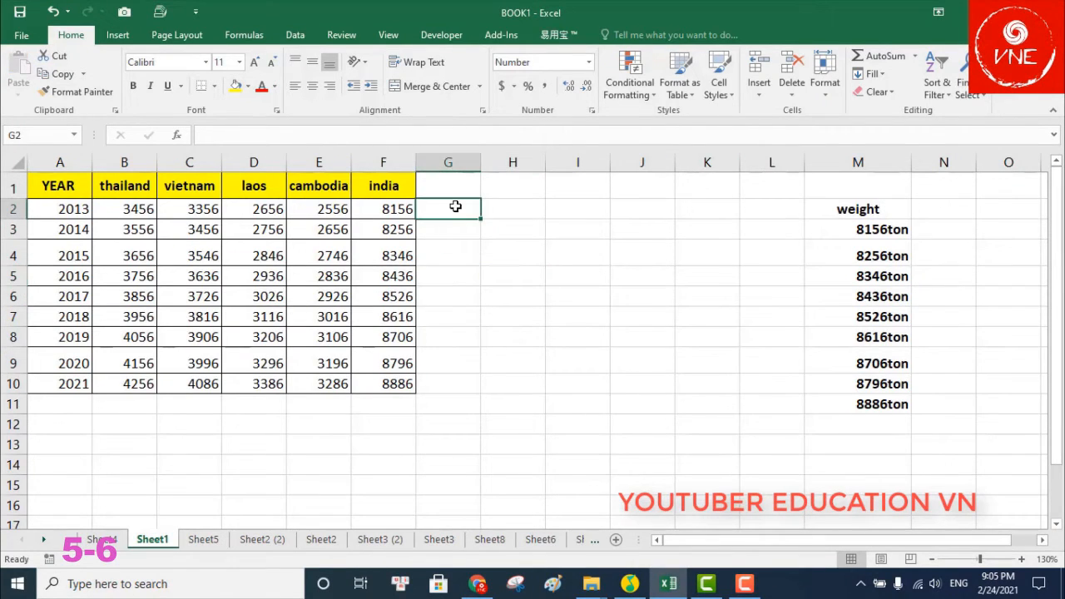
click(451, 235)
text(2)
click(457, 277)
drag(456, 208, 485, 391)
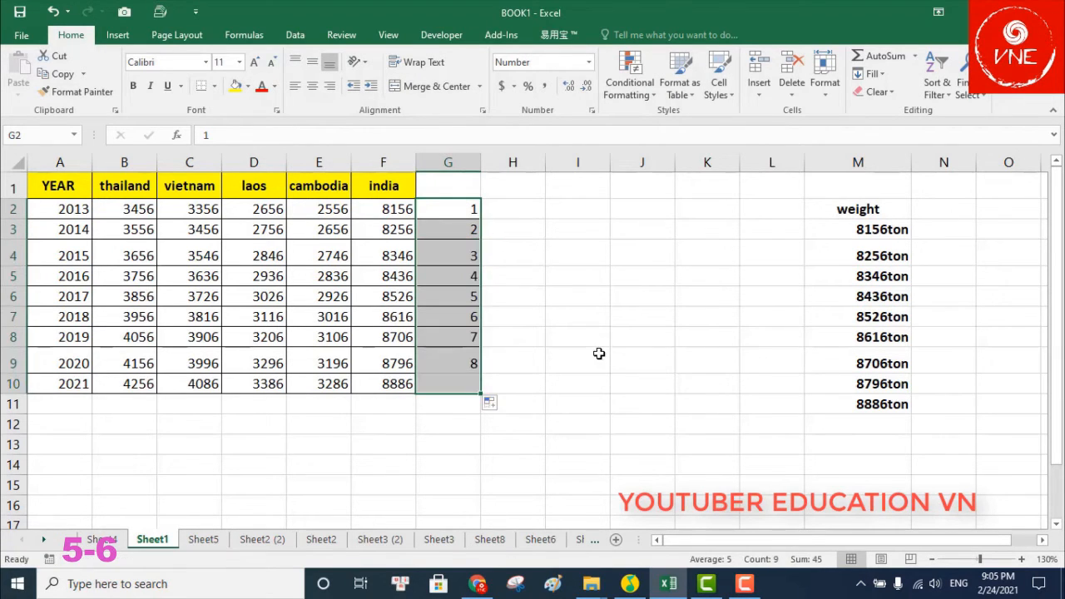
right_click(463, 206)
click(471, 233)
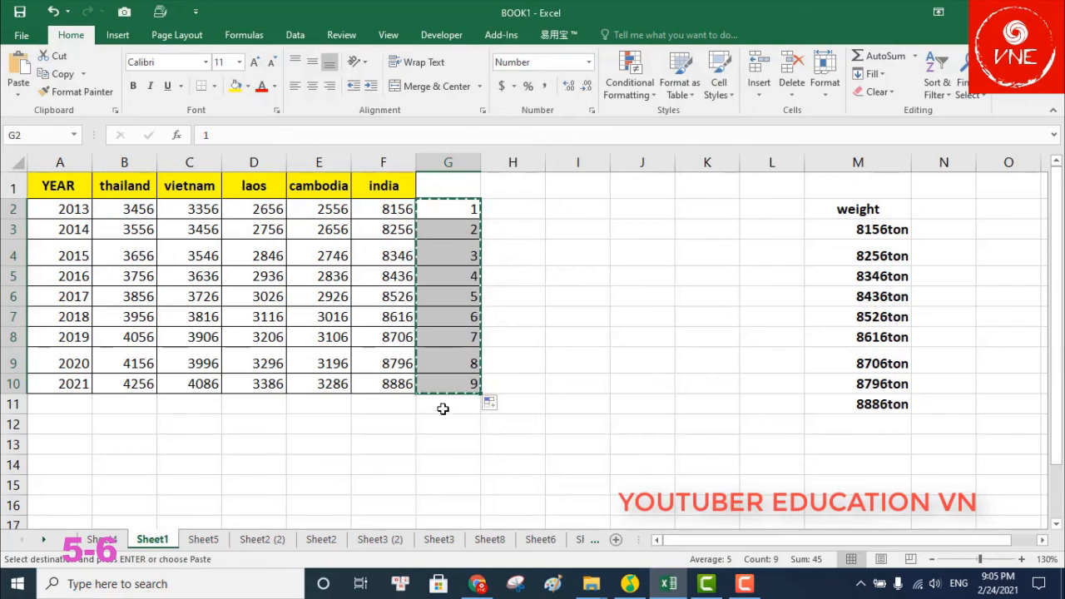
right_click(435, 408)
click(486, 141)
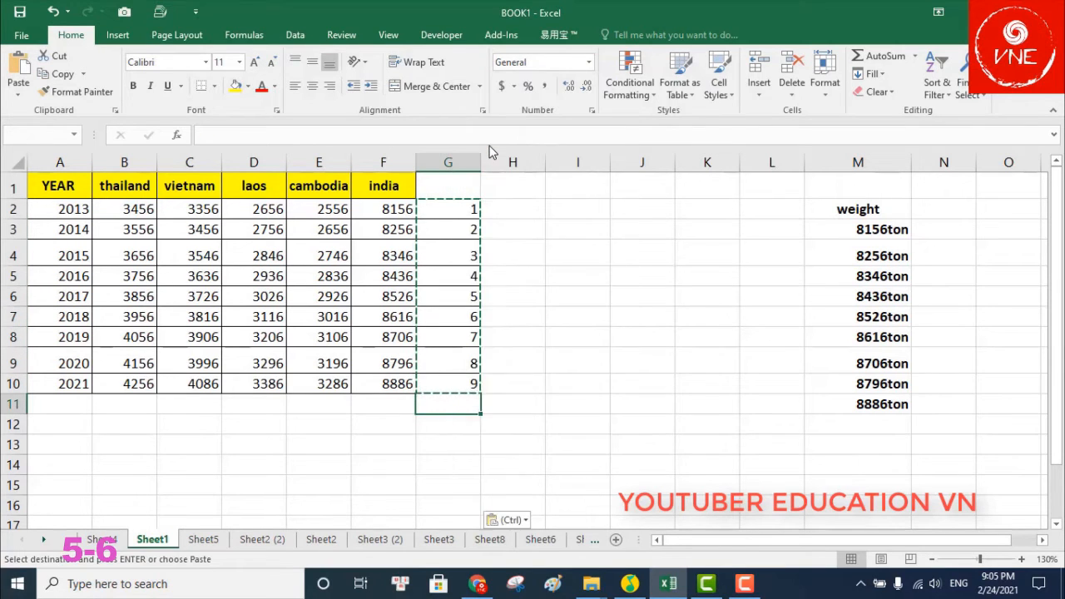
Sort column G smallest to largest, expanding the selection so blank rows interleave the years
click(467, 167)
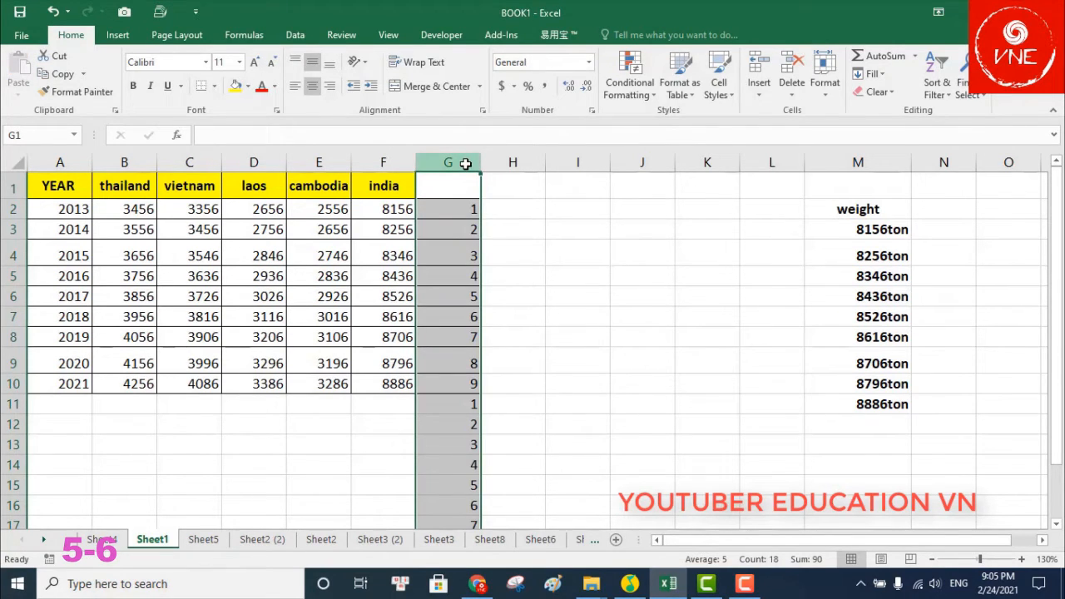
click(298, 35)
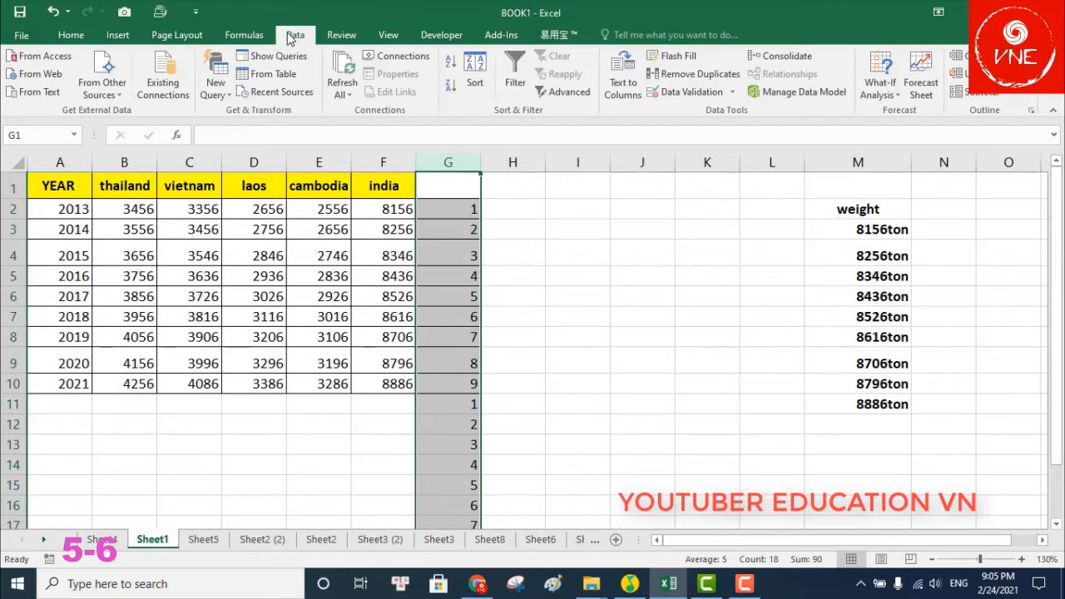
click(450, 65)
click(688, 248)
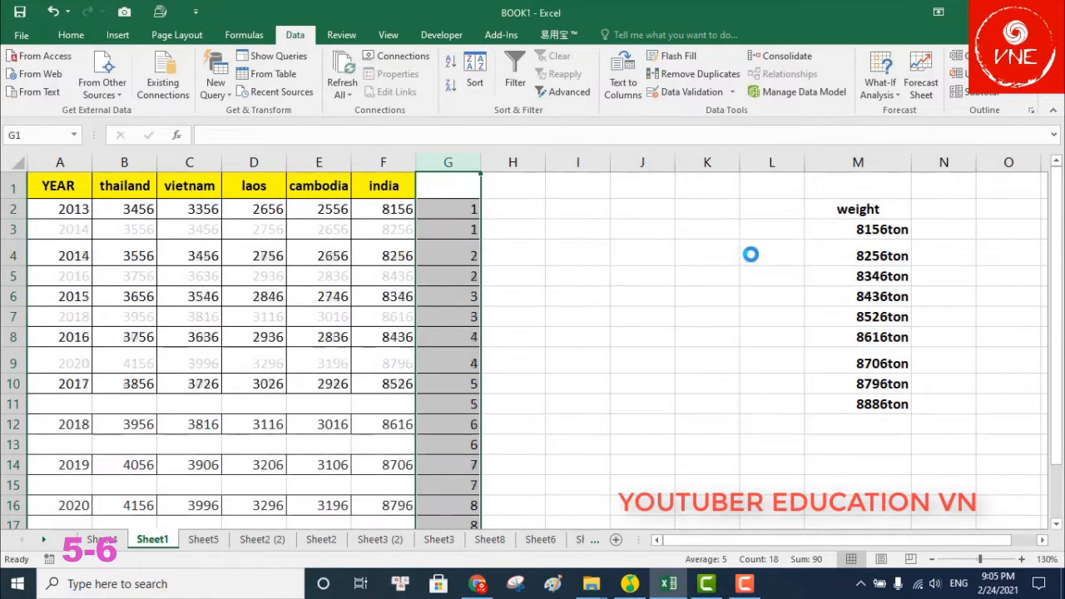
click(708, 275)
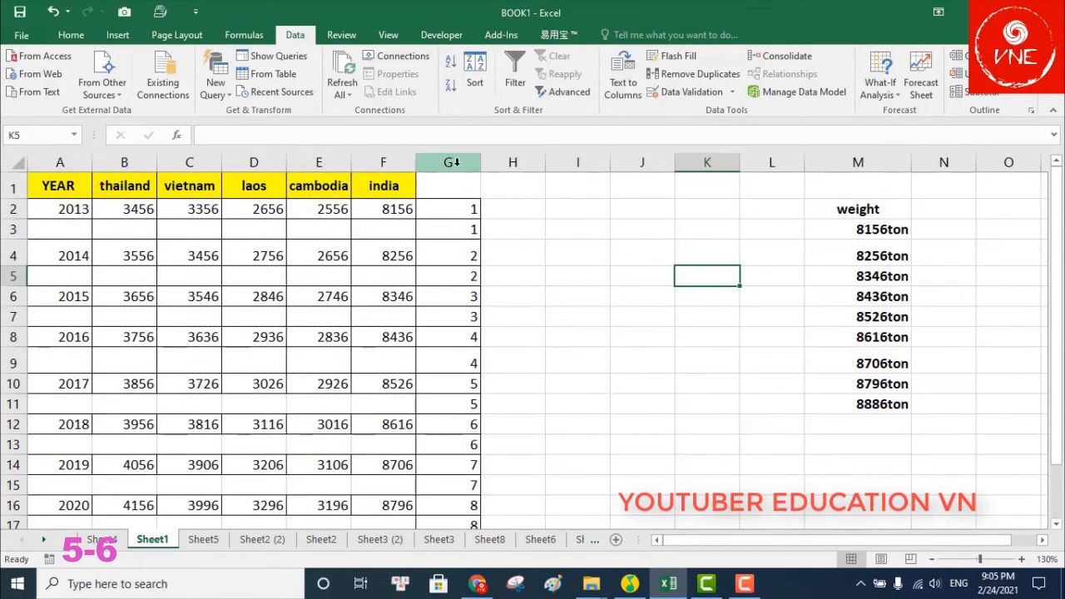
Delete the helper column G
click(455, 162)
right_click(456, 164)
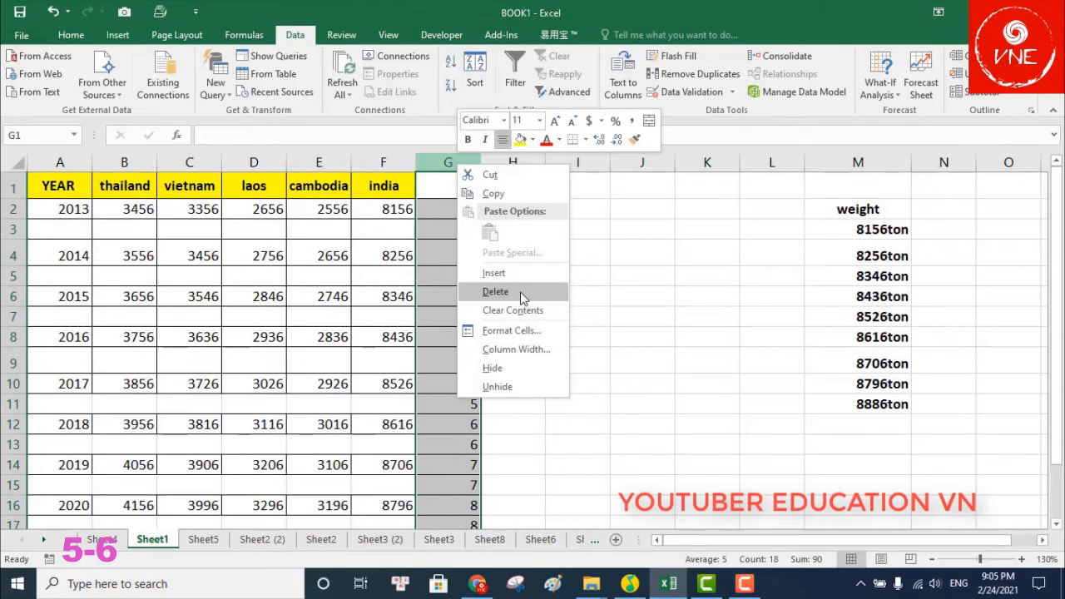
click(494, 292)
click(521, 295)
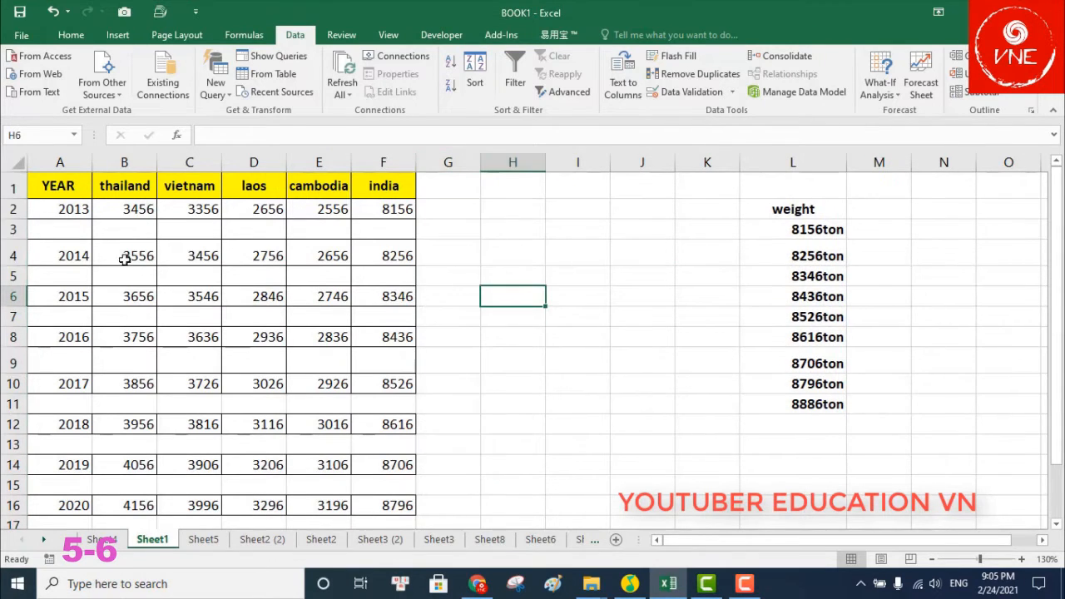
Copy the yellow header row A1:F1
drag(42, 186, 405, 192)
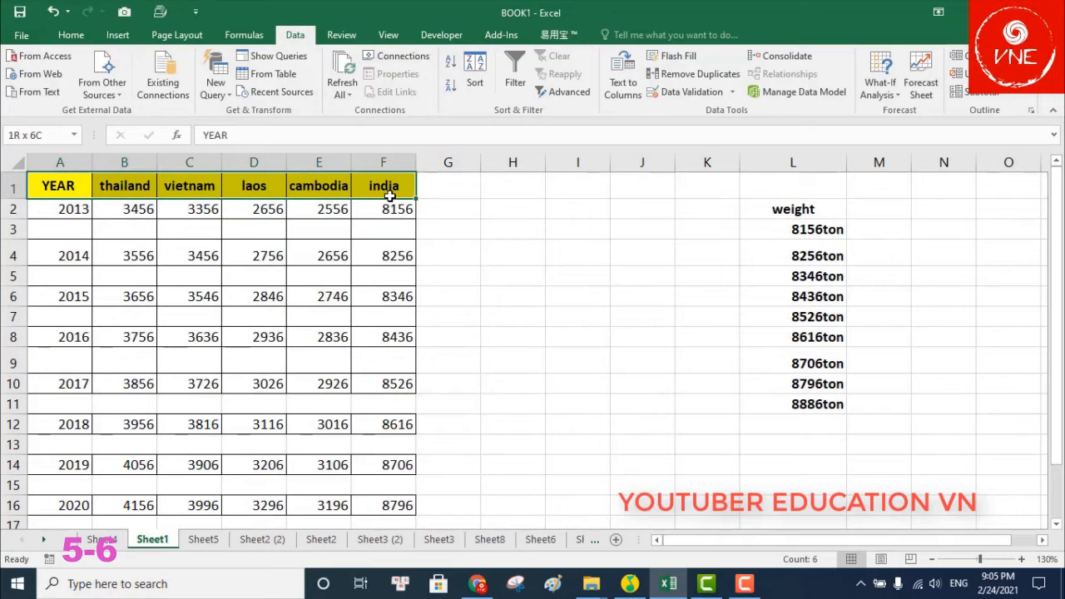
right_click(405, 192)
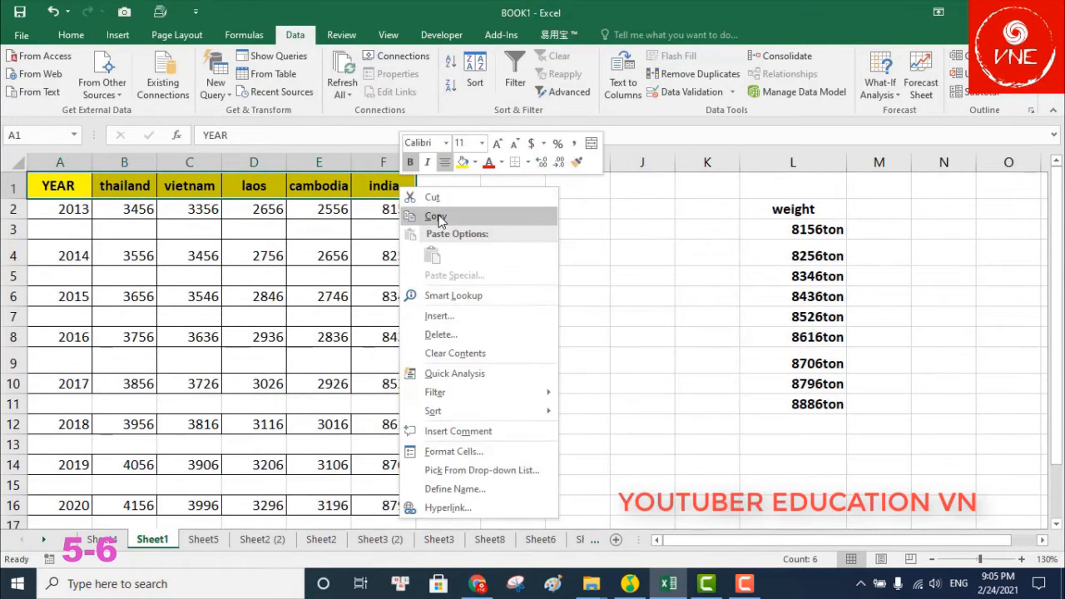
click(433, 214)
Select only the blank cells in A1:F16 via Go To Special and paste the header into them
drag(59, 191, 403, 515)
key(ctrl+g)
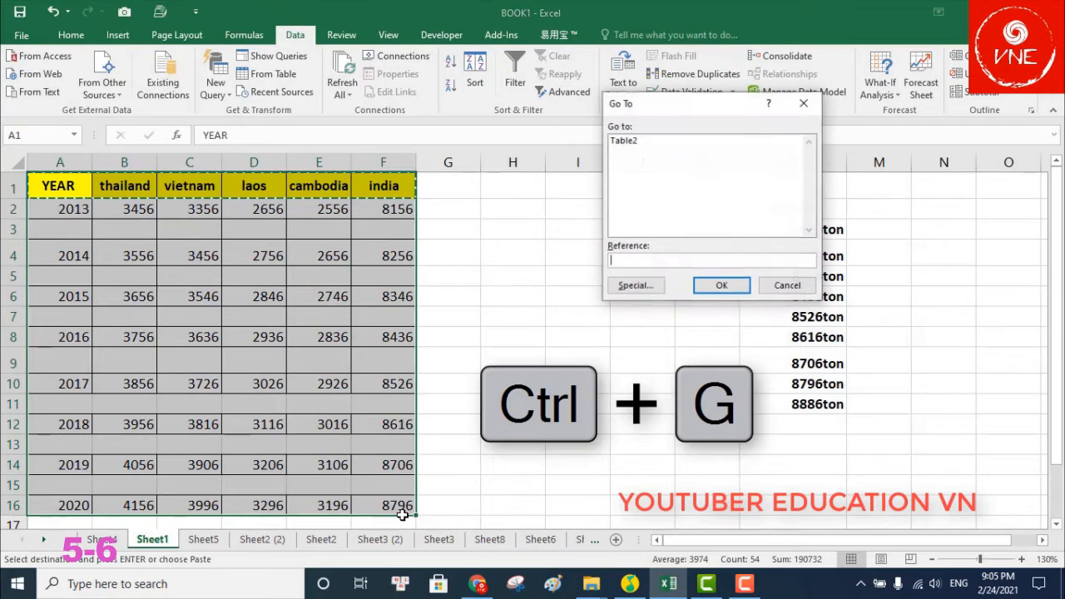
click(634, 286)
click(630, 223)
click(733, 308)
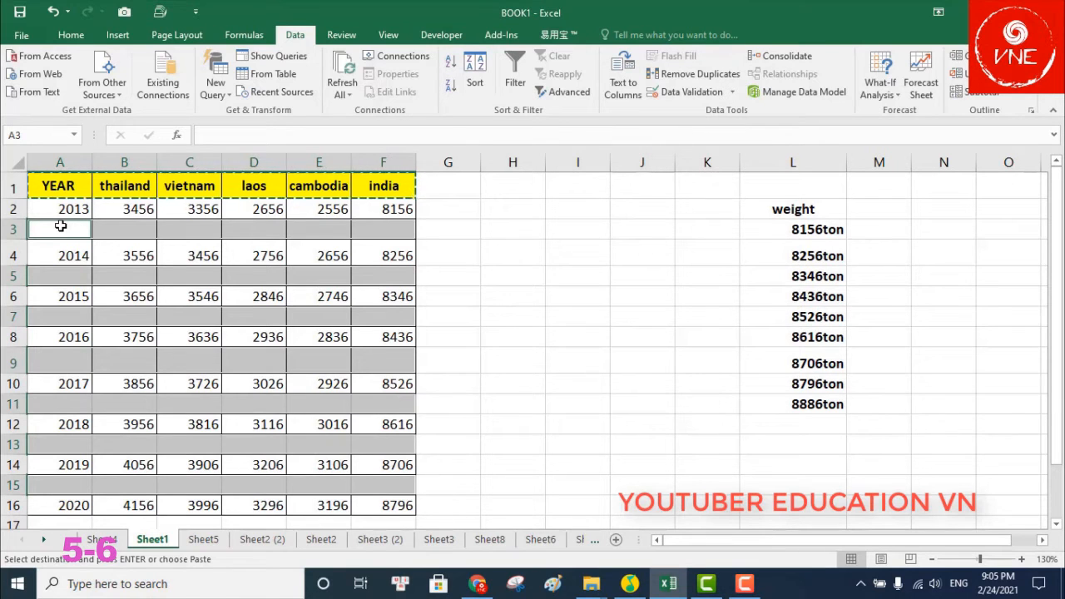
key(ctrl+v)
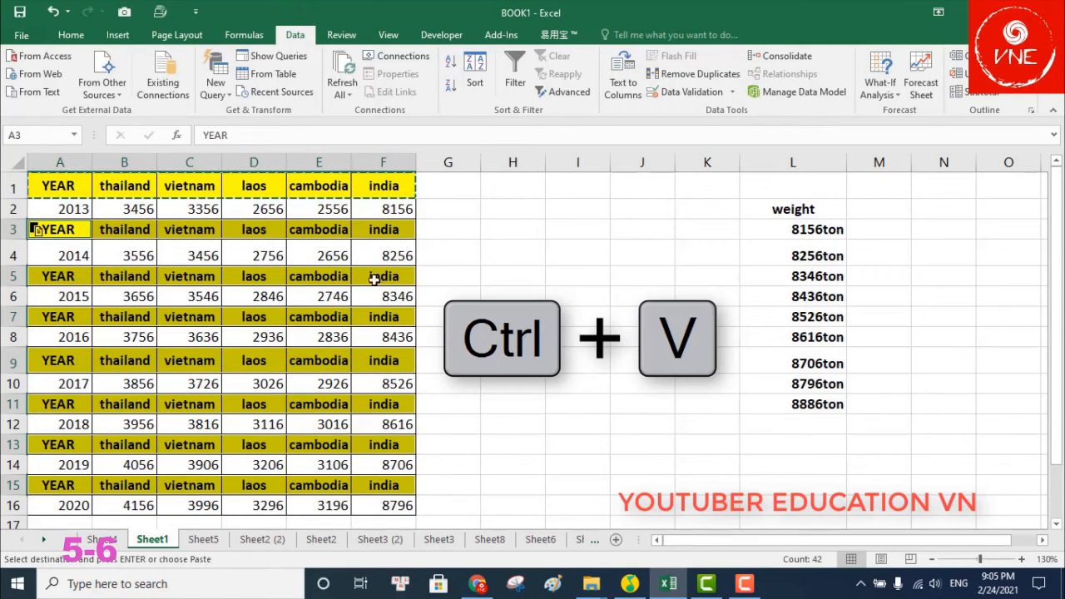
click(574, 283)
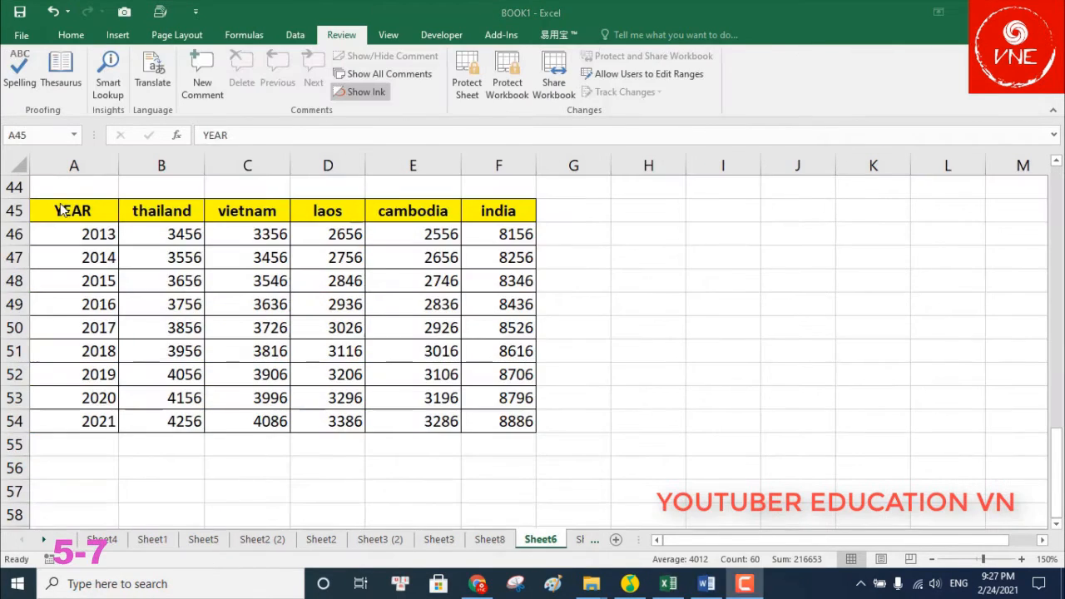
click(66, 210)
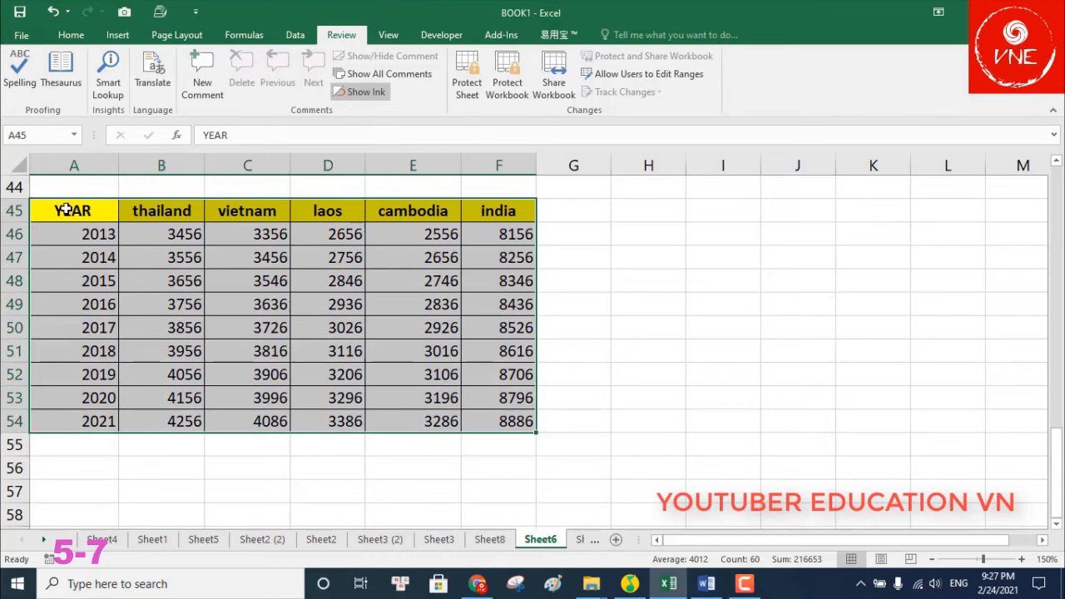
Protect Sheet6 with a password, confirming it a second time
click(467, 84)
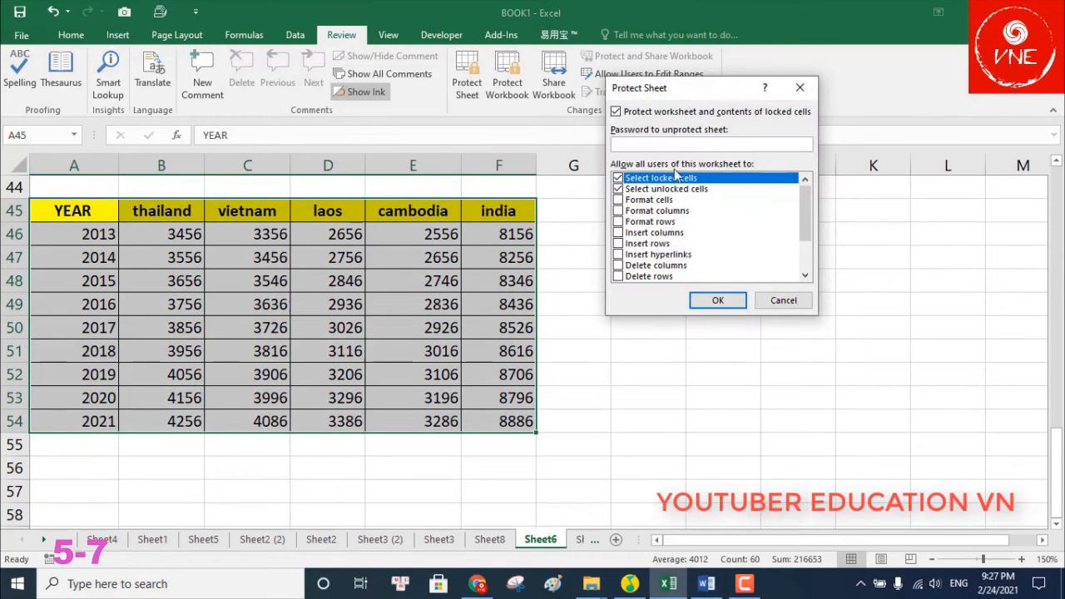
click(717, 300)
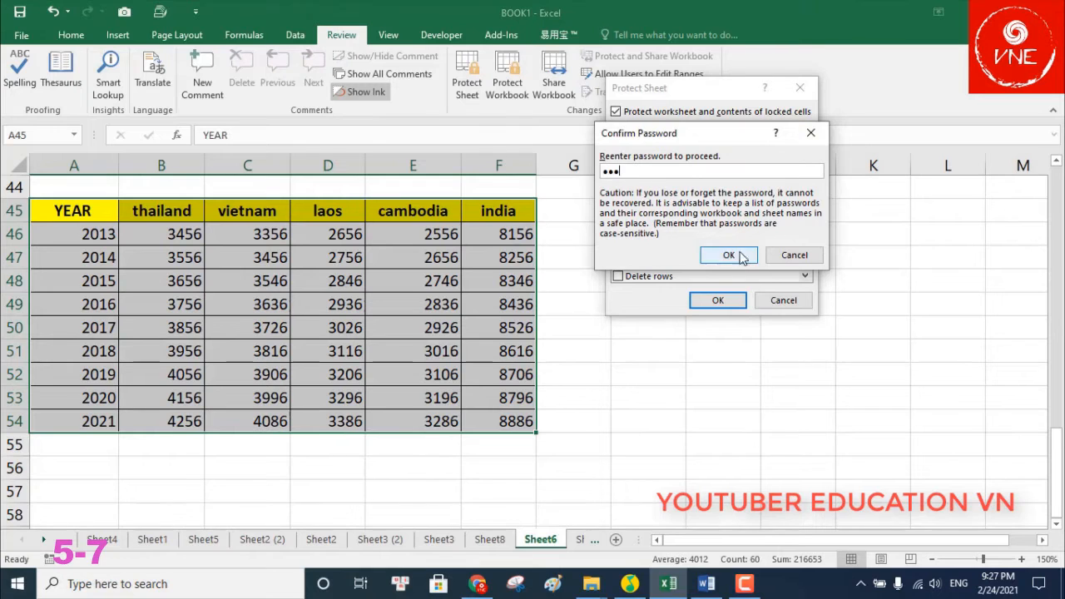
click(726, 255)
Try editing several table cells, including D47 and D52, and dismiss each protected-sheet warning
click(381, 307)
double_click(381, 307)
click(541, 334)
double_click(222, 234)
click(539, 335)
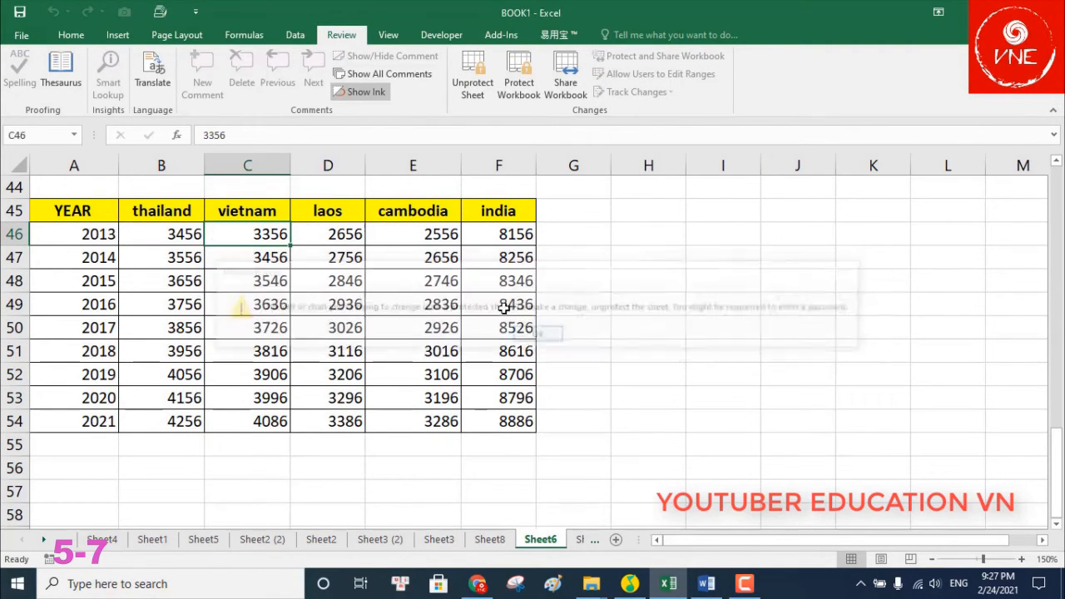
click(425, 214)
click(463, 214)
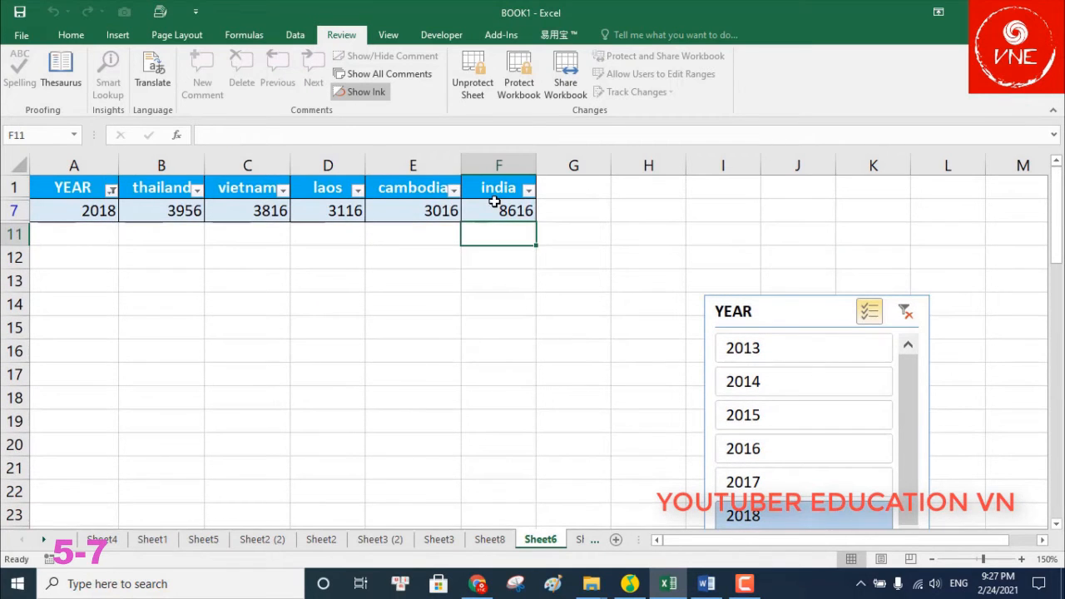
scroll(489, 441, down, 14)
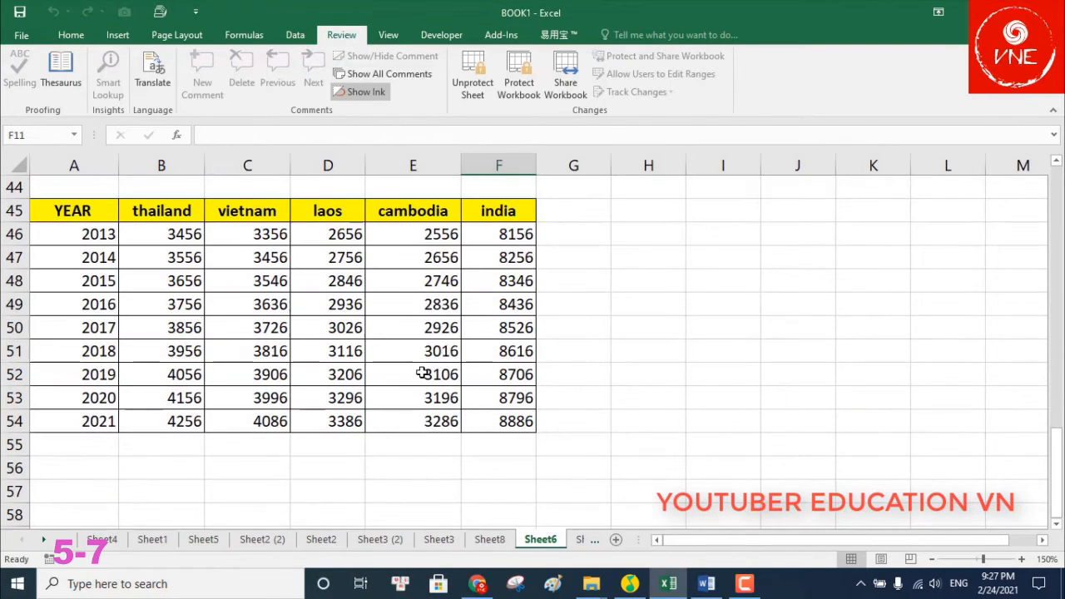
click(424, 332)
double_click(335, 257)
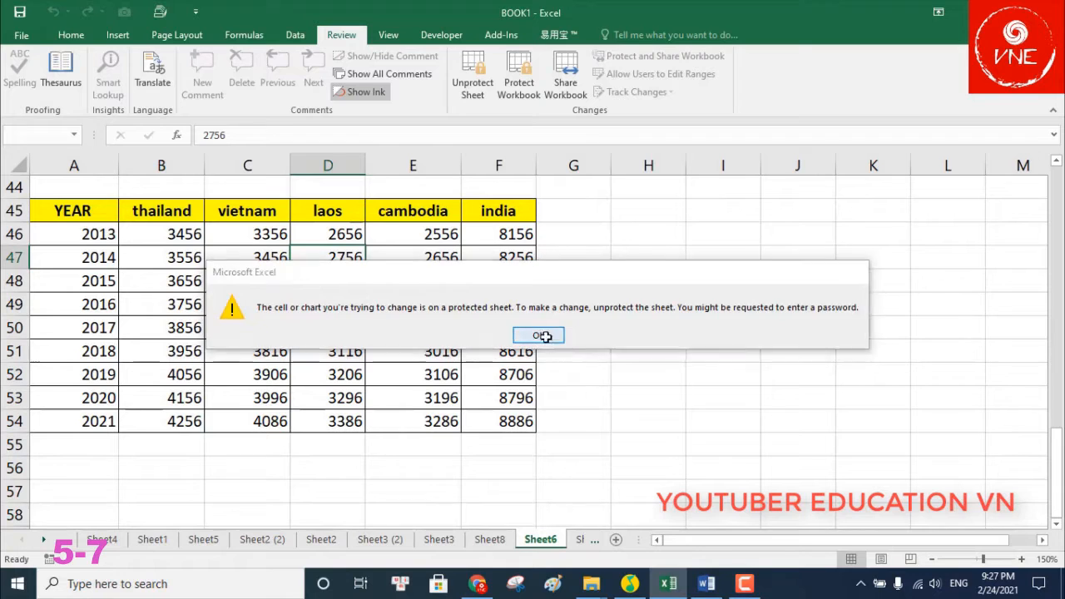
click(542, 333)
double_click(352, 373)
click(543, 334)
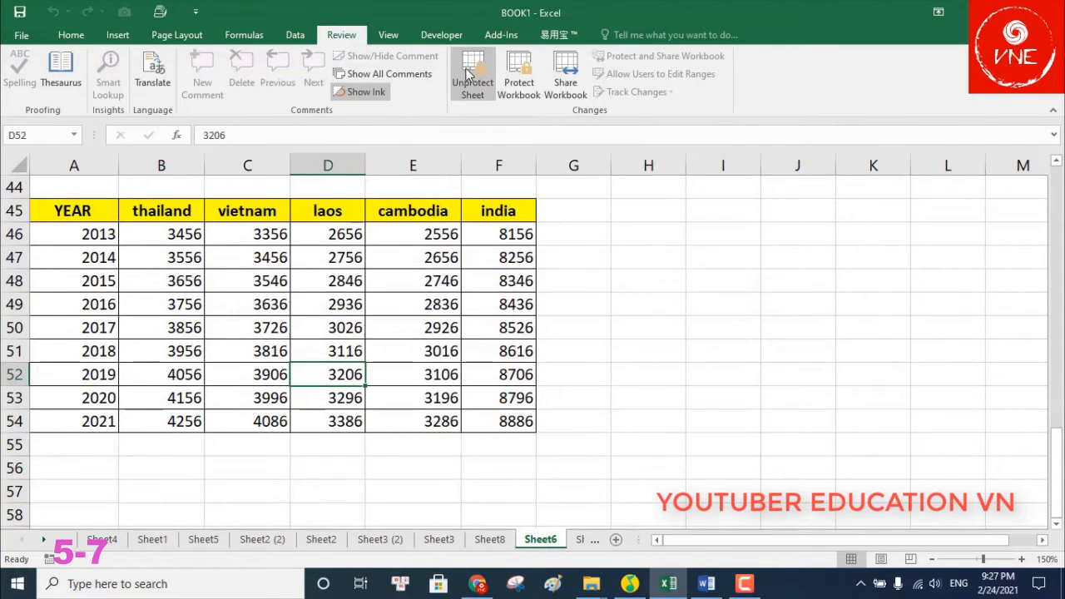
Unprotect the sheet with its password, then select cells B46, C46 and D46
click(470, 87)
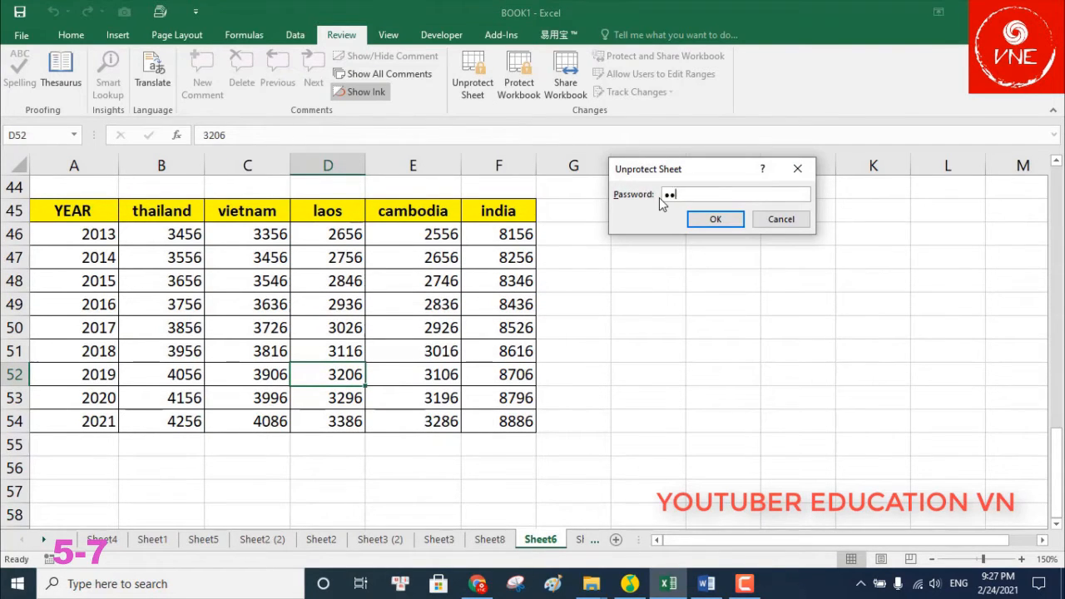
click(715, 218)
click(350, 327)
click(243, 277)
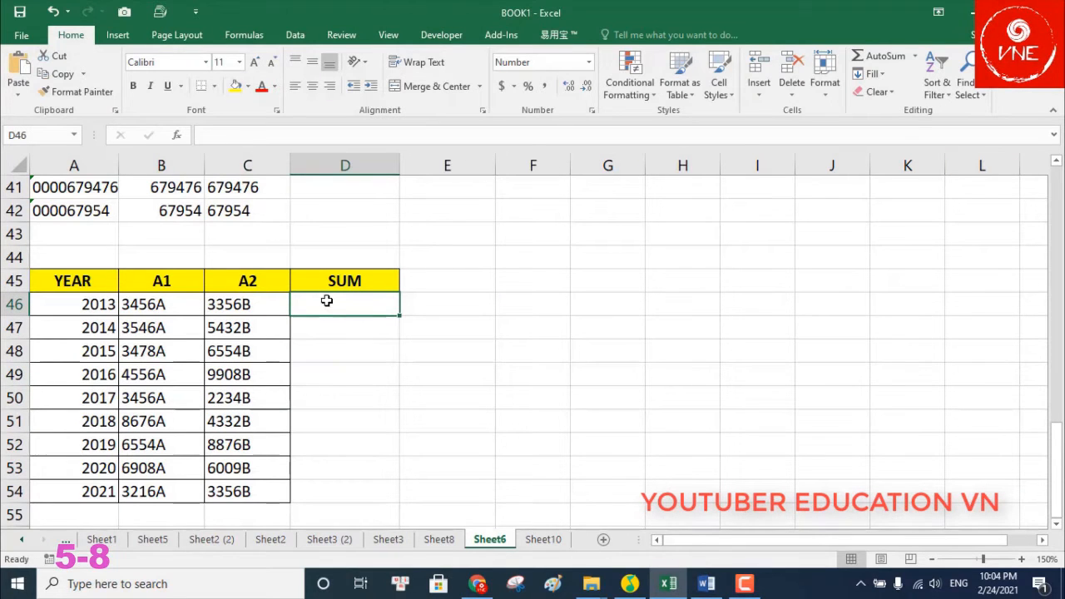
click(181, 301)
click(235, 304)
click(170, 305)
click(341, 304)
Enter the formula =B46+C46 in SUM cell D46
text(=)
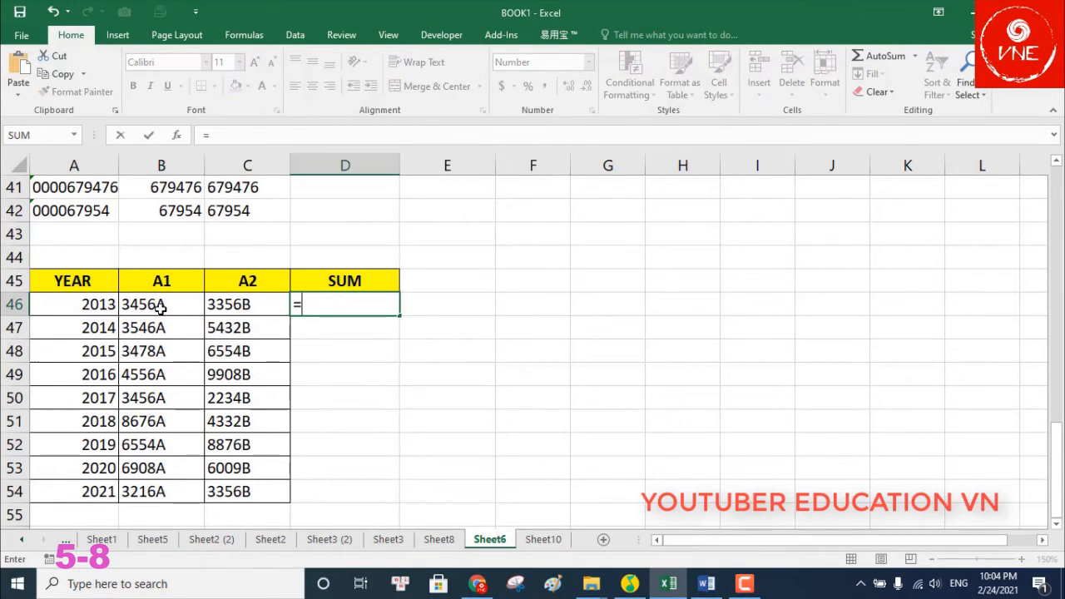
click(161, 305)
text(+)
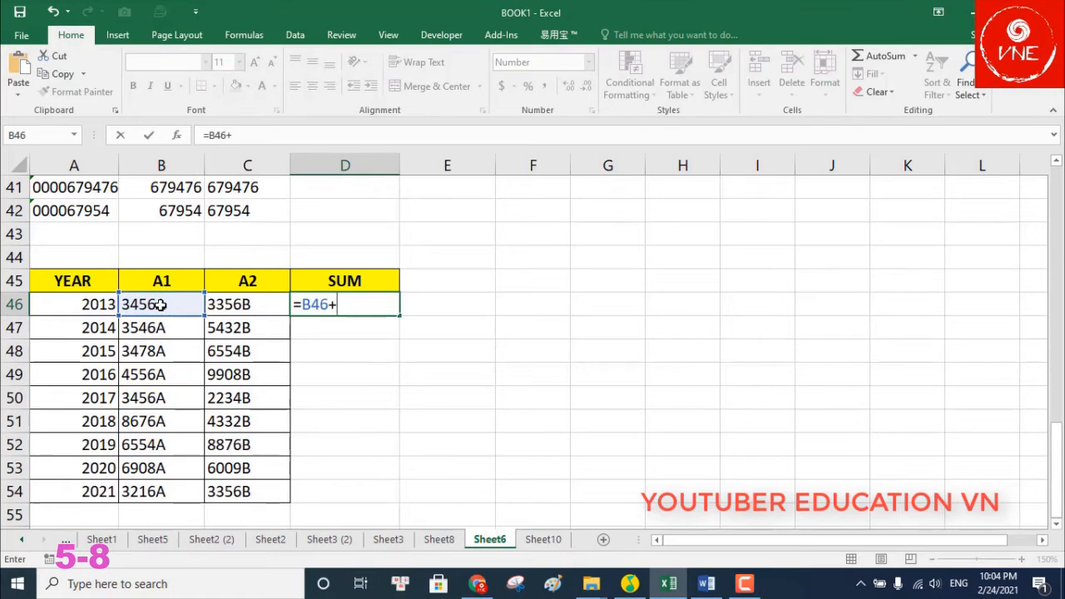
click(241, 306)
key(Return)
click(364, 305)
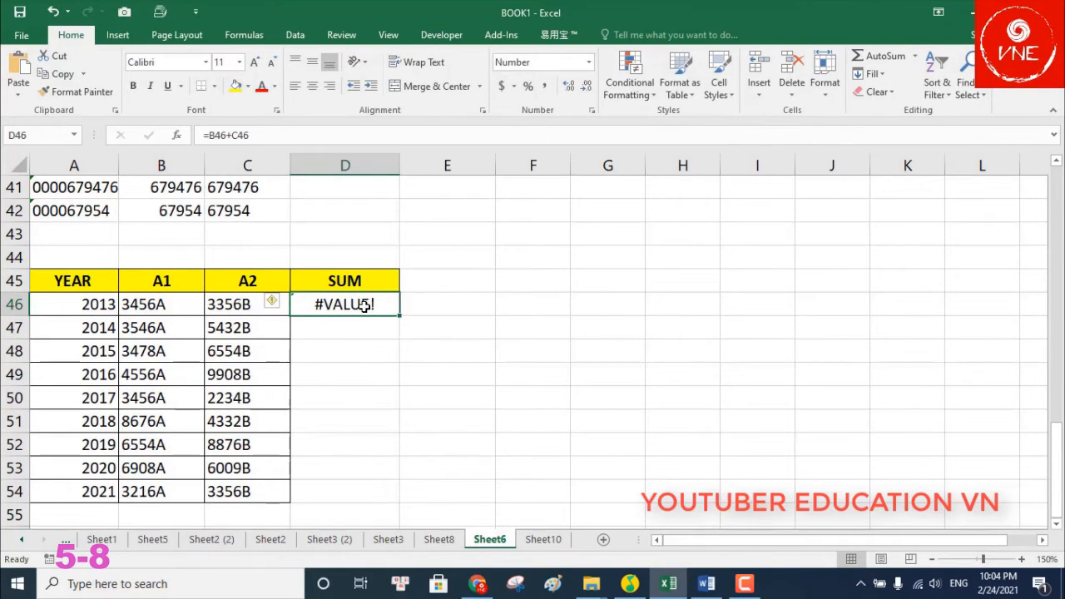
click(379, 358)
double_click(367, 305)
key(Return)
Replace the failing D46 formula with an R-prefixed example and Flash Fill the SUM column
click(380, 305)
key(Delete)
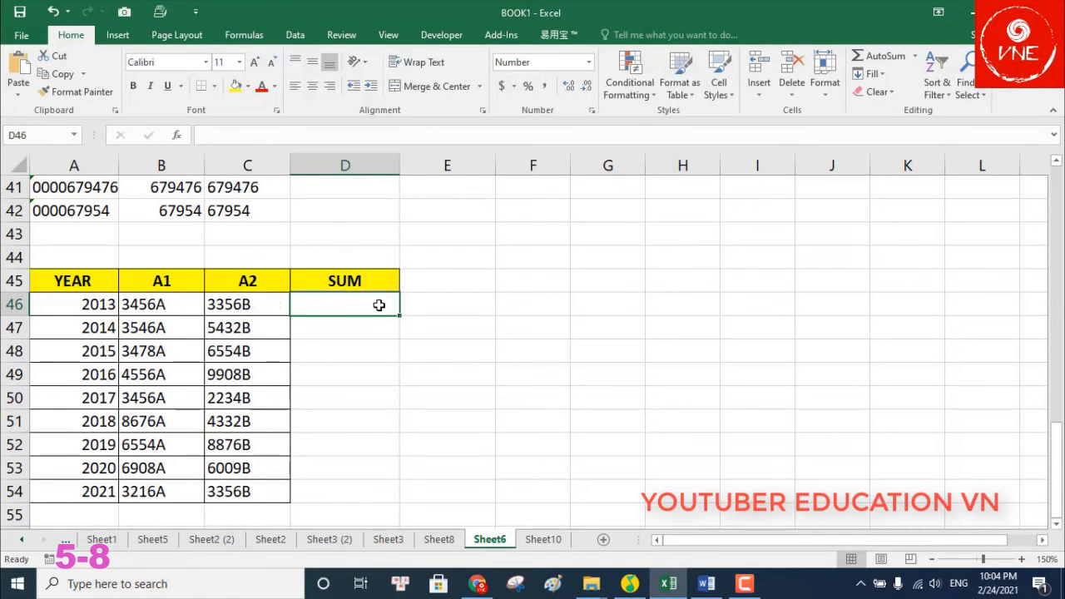
text(R=3456+3356)
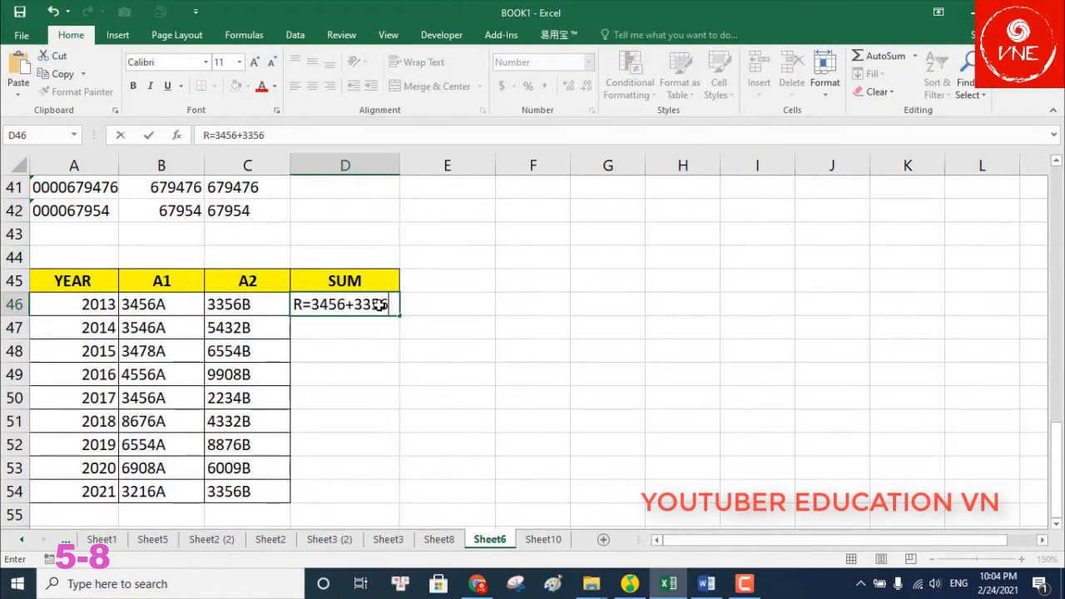
key(Return)
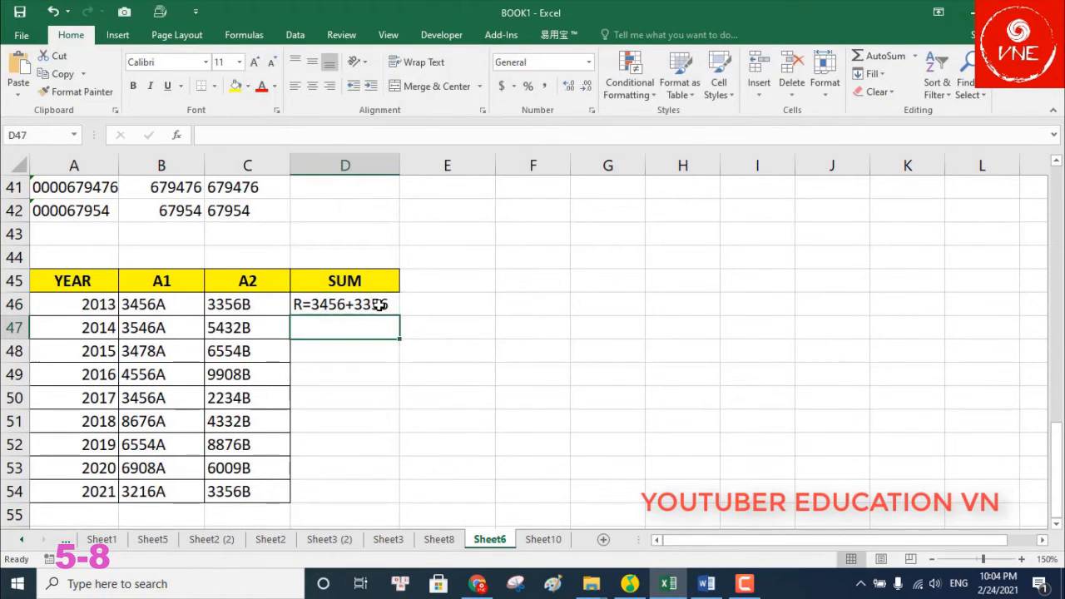
key(ctrl+e)
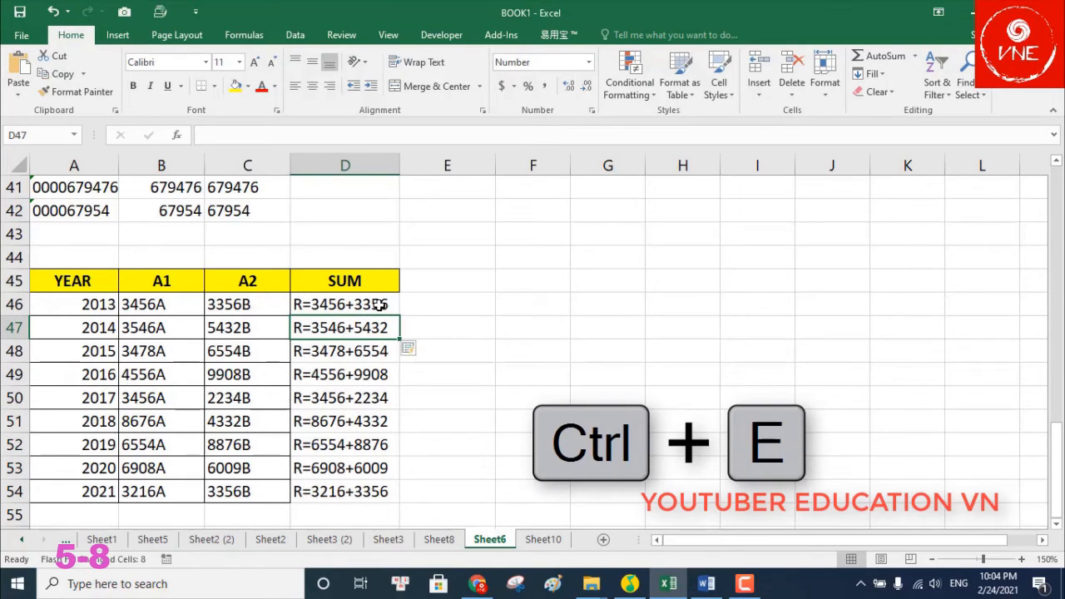
Select D46:D54 and use Find and Replace to remove every 'R', turning entries into formulas
scroll(391, 303, down, 1)
drag(378, 233, 373, 418)
key(ctrl+h)
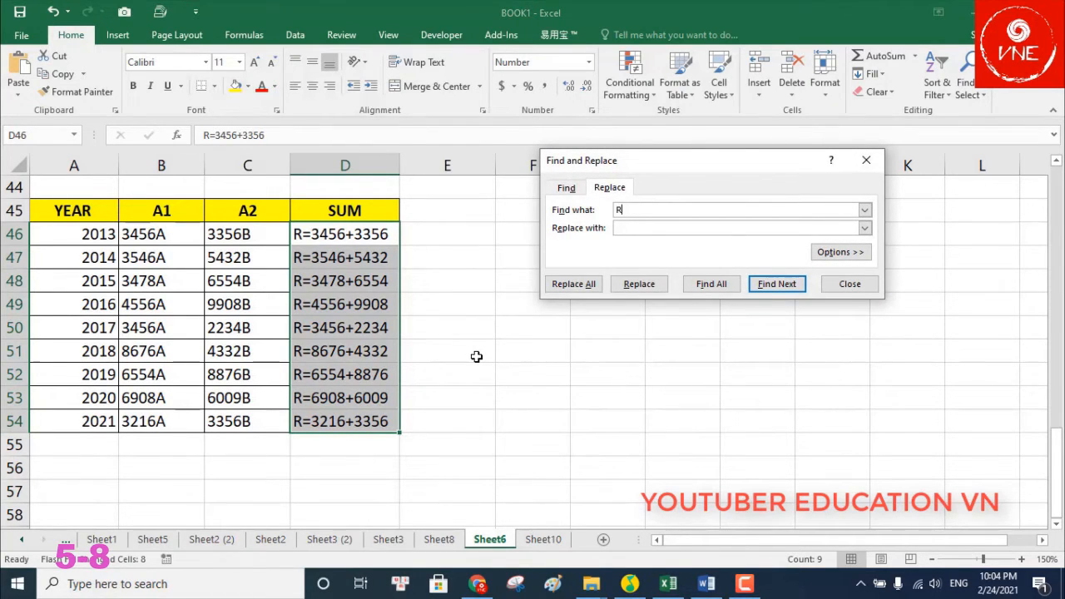
click(574, 284)
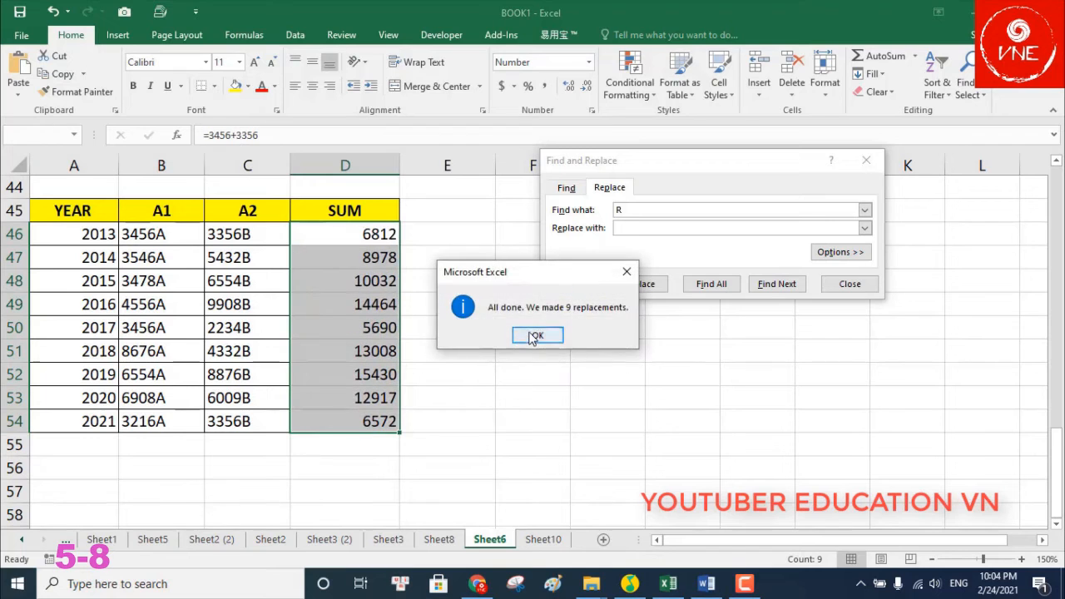
click(539, 333)
click(850, 284)
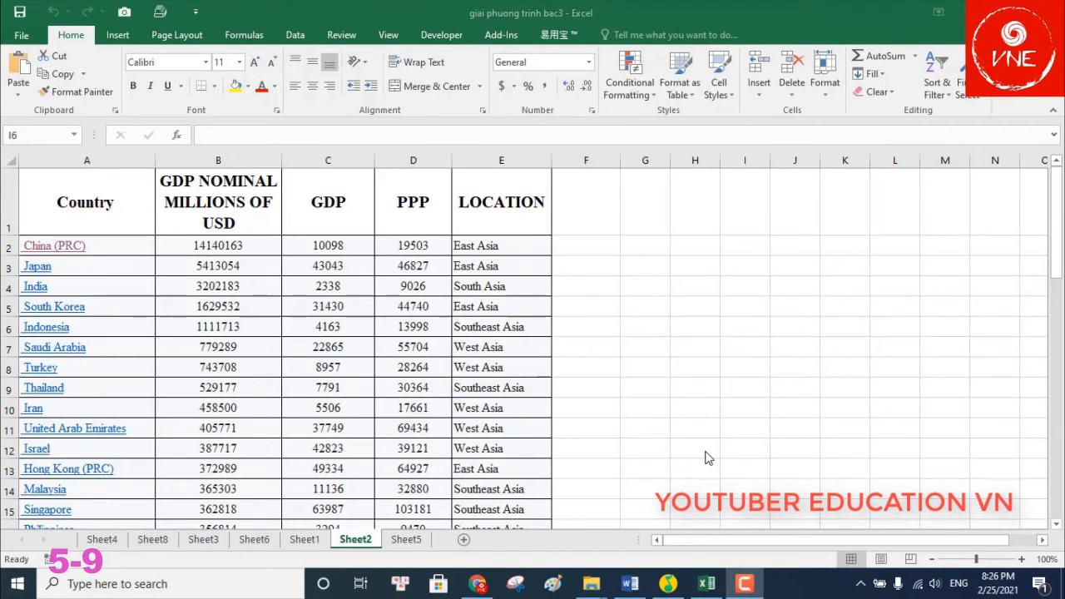
Start Save As into the GOI 35 folder with file name vd1
click(24, 37)
click(49, 191)
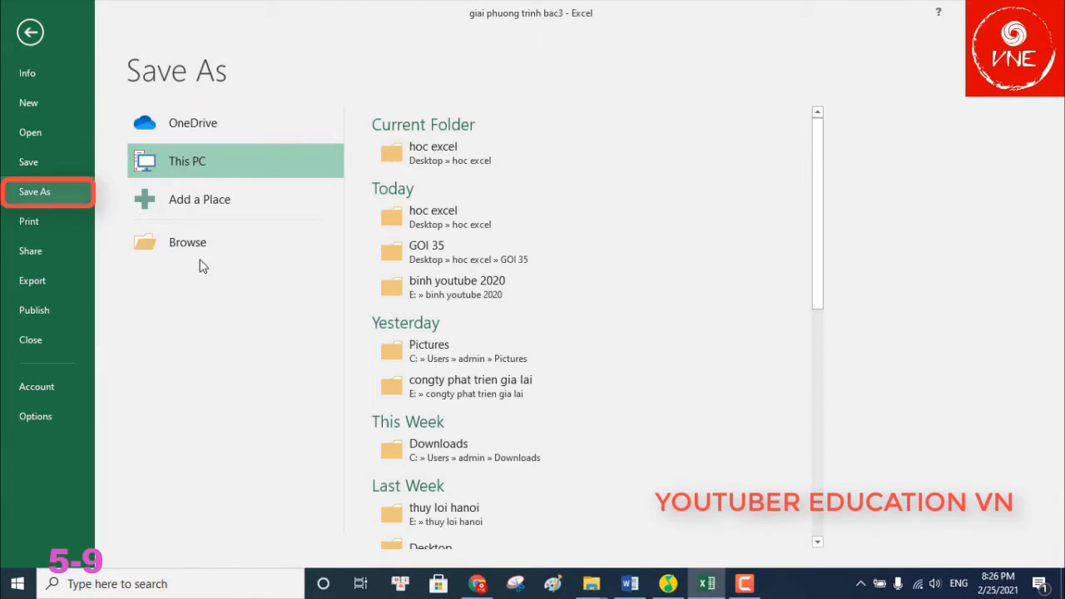
click(419, 248)
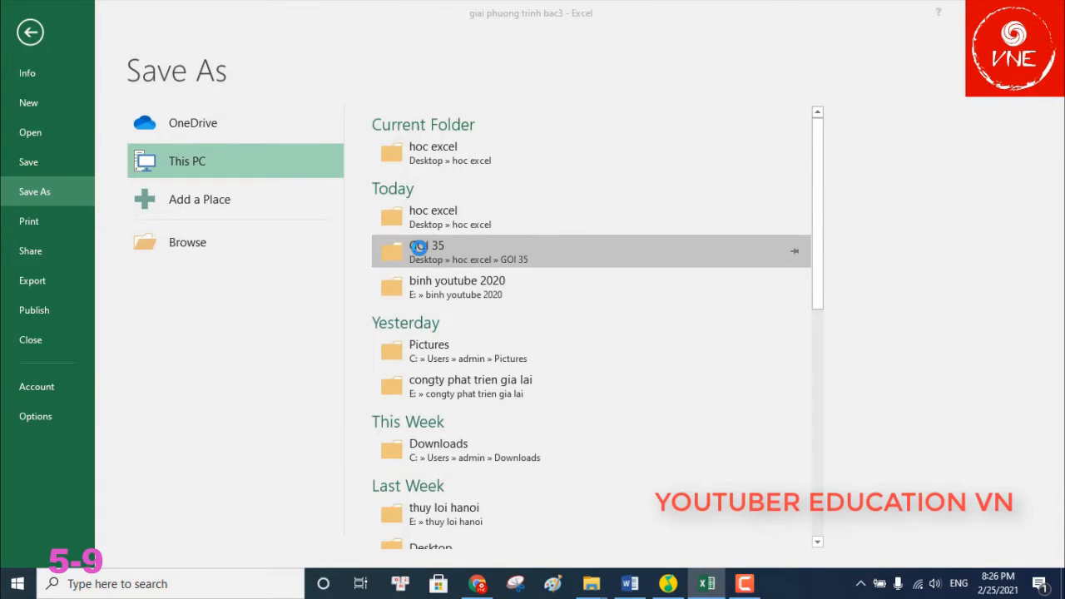
text(vd1)
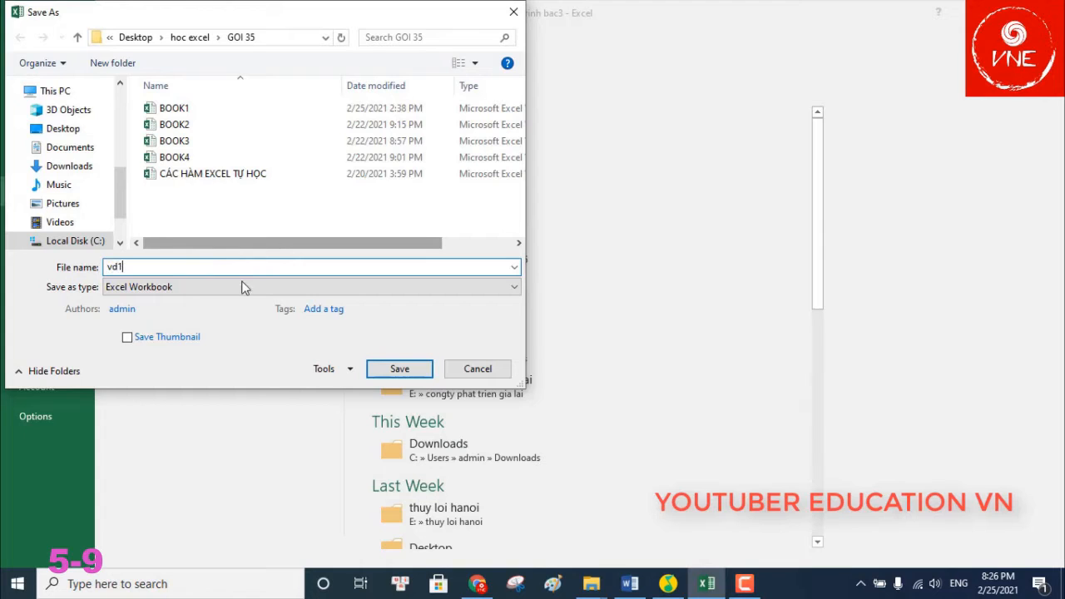
Set and confirm a password to open and a password to modify, then save
click(345, 371)
click(360, 420)
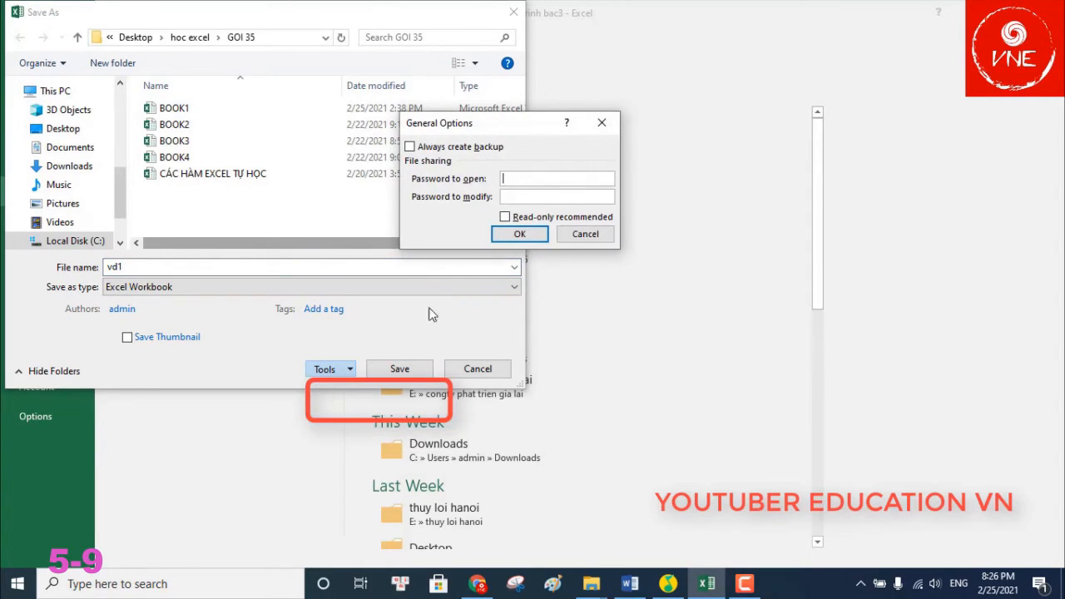
text(123)
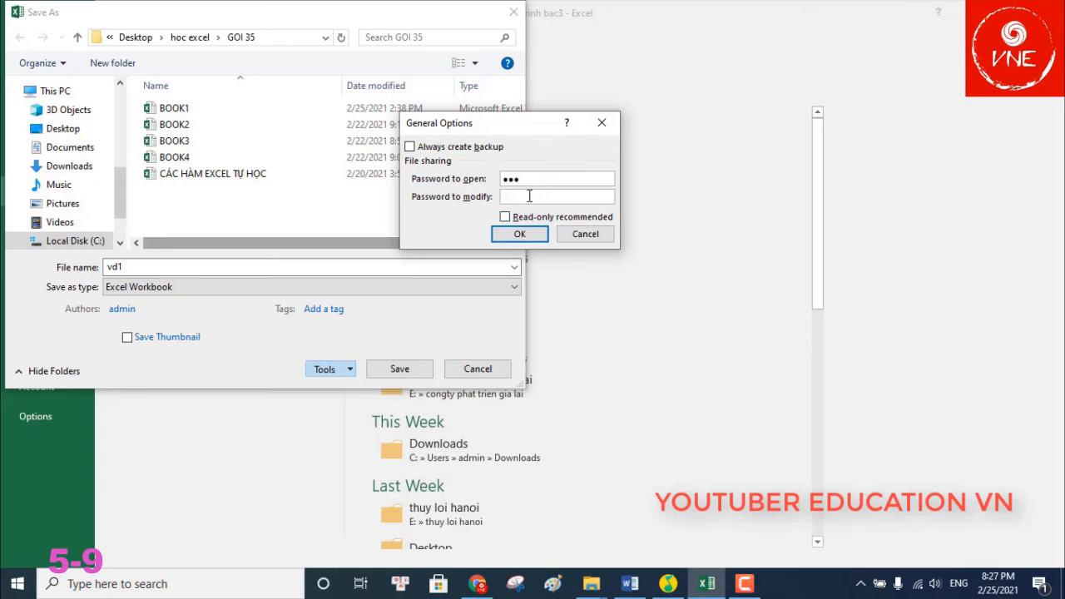
click(529, 197)
text(123)
click(523, 235)
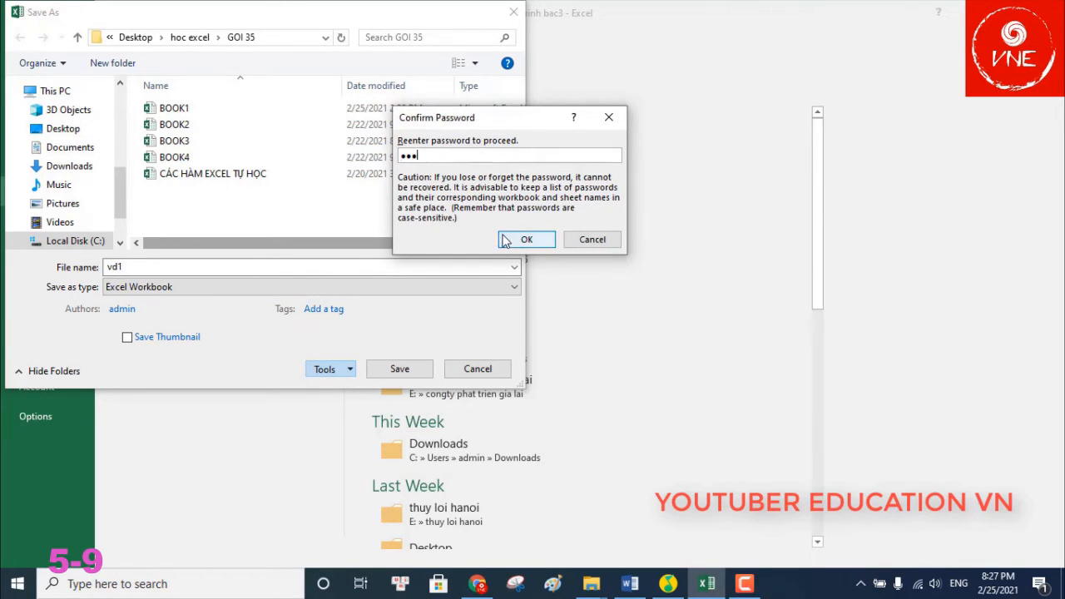
click(525, 240)
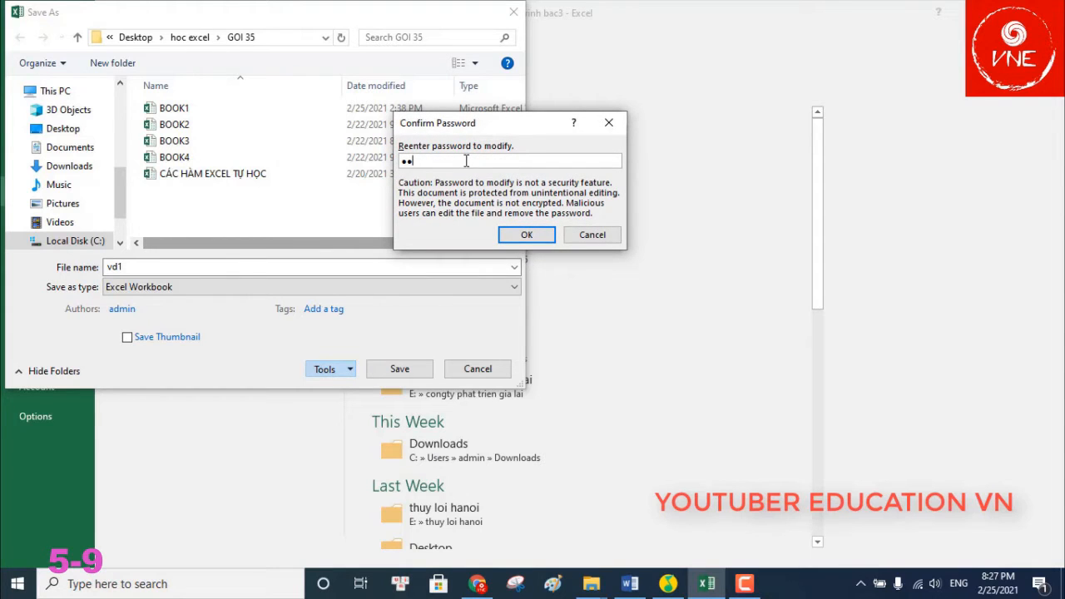
click(524, 235)
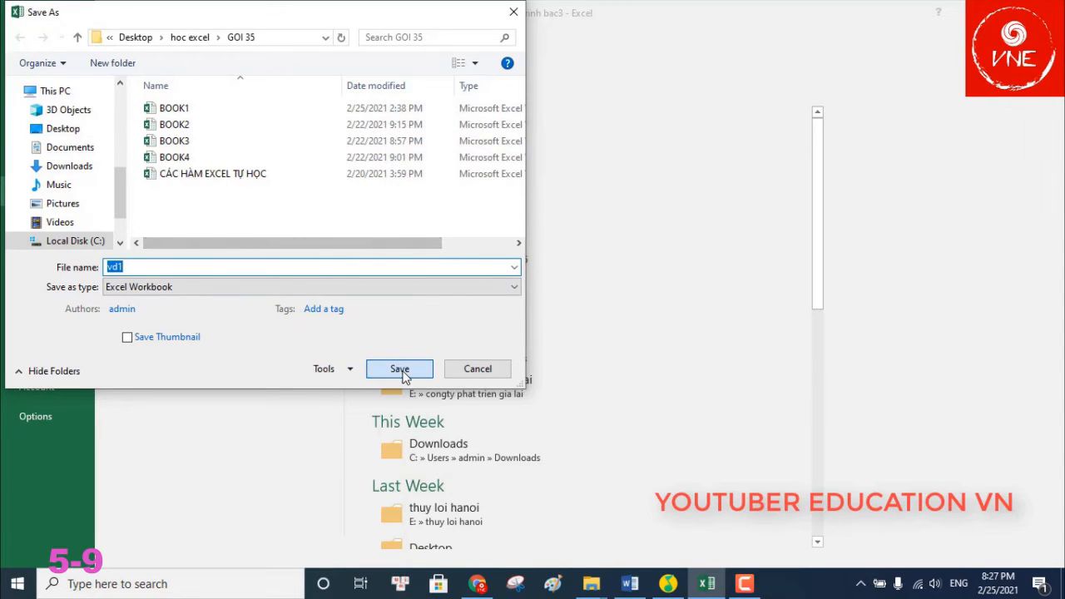
click(401, 373)
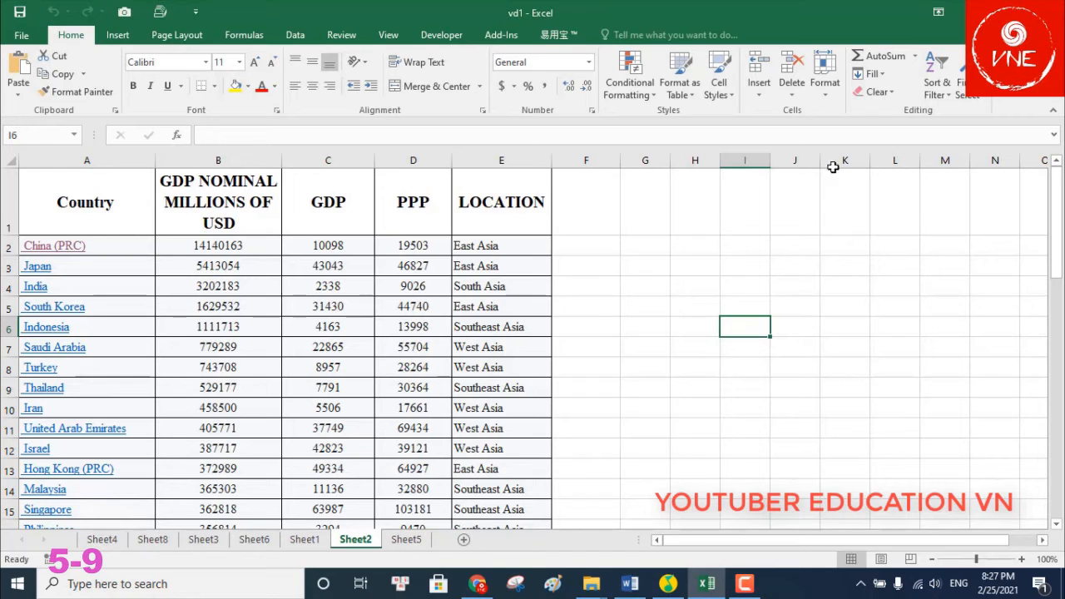
Close Excel and open vd1 from the GOI 35 folder in File Explorer
click(1047, 12)
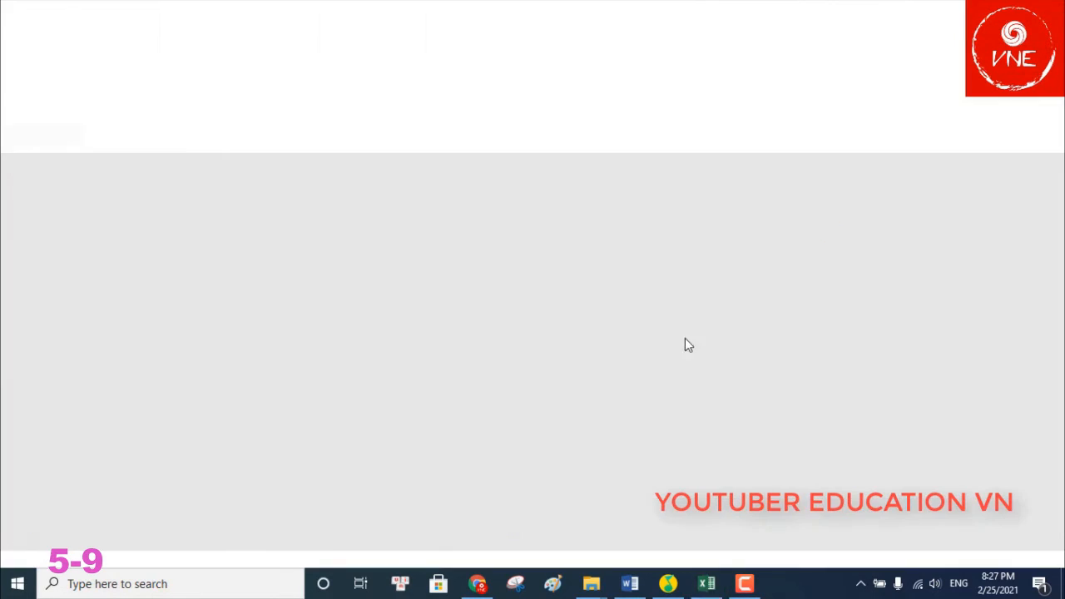
mouse_move(591, 586)
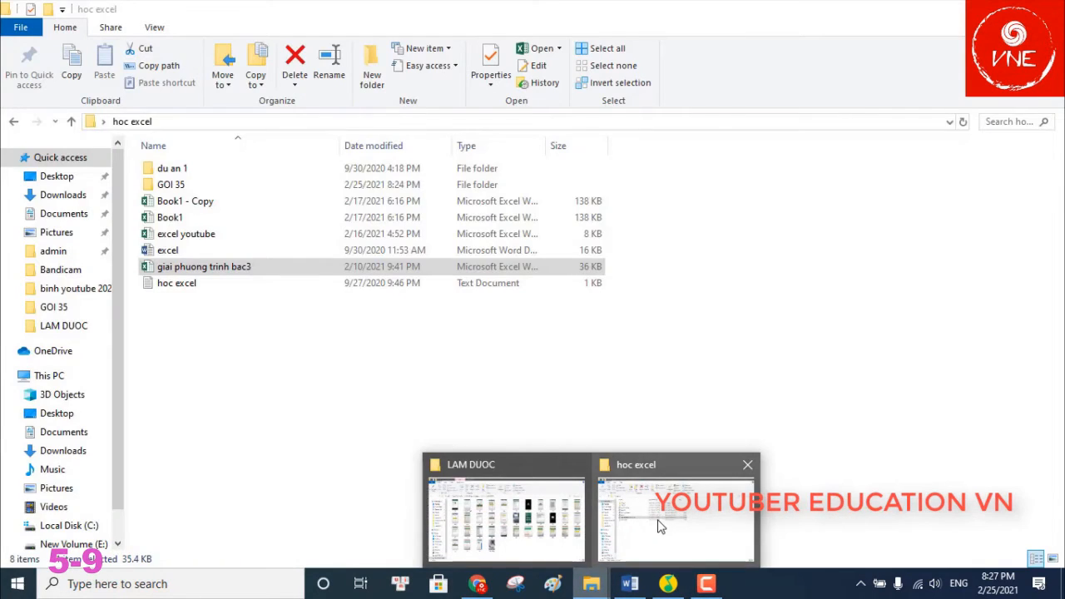
click(657, 524)
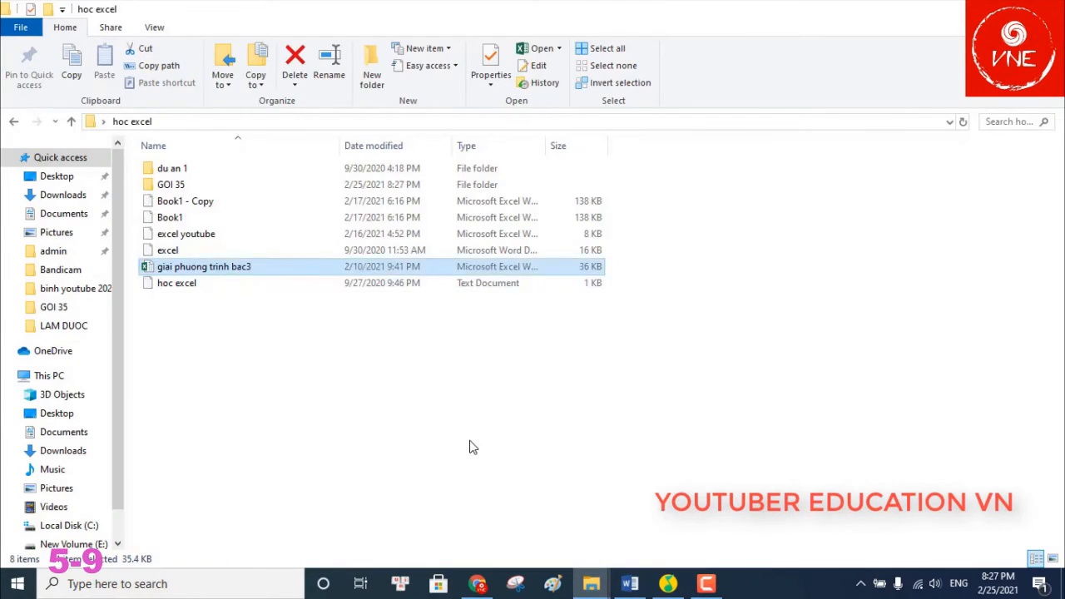
double_click(183, 184)
click(165, 268)
double_click(165, 268)
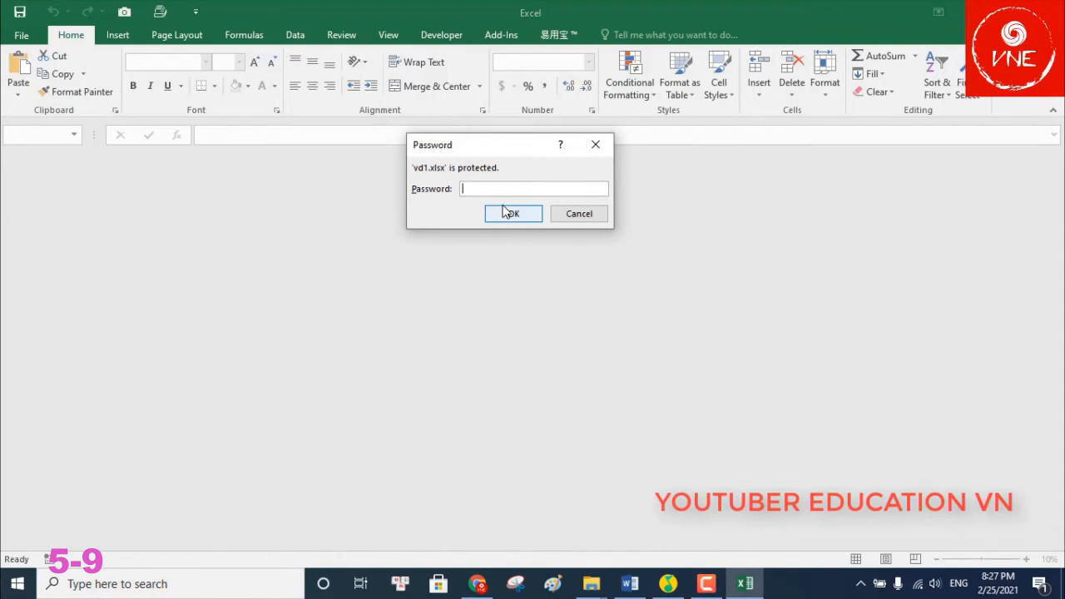
Enter the open and modify passwords, check cells D7 and C4, then close the workbook
text(34)
click(507, 214)
text(12)
click(534, 230)
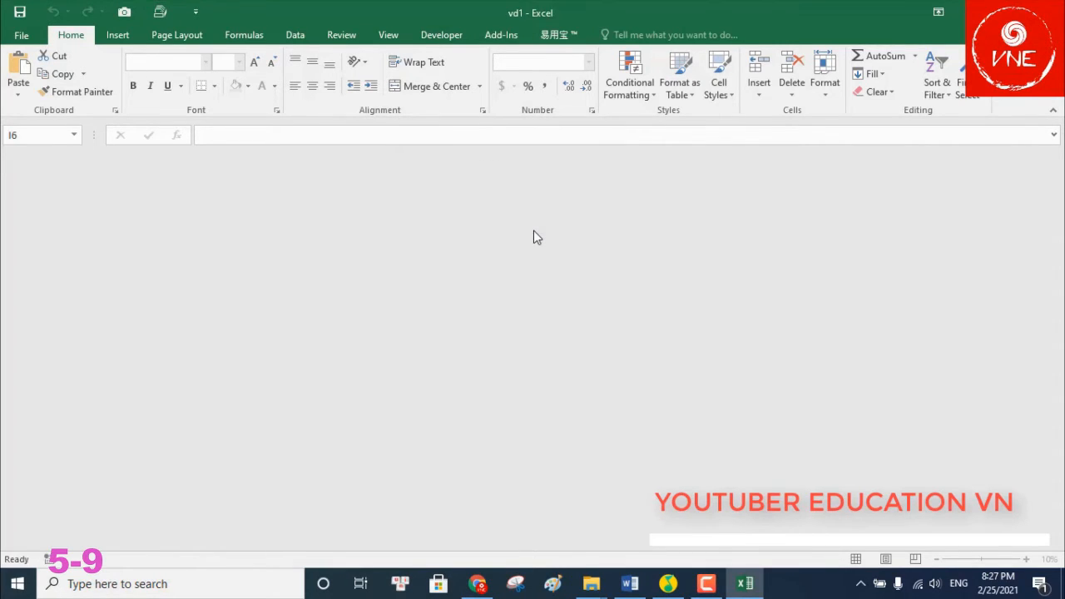
click(421, 343)
scroll(241, 342, down, 3)
scroll(241, 341, up, 3)
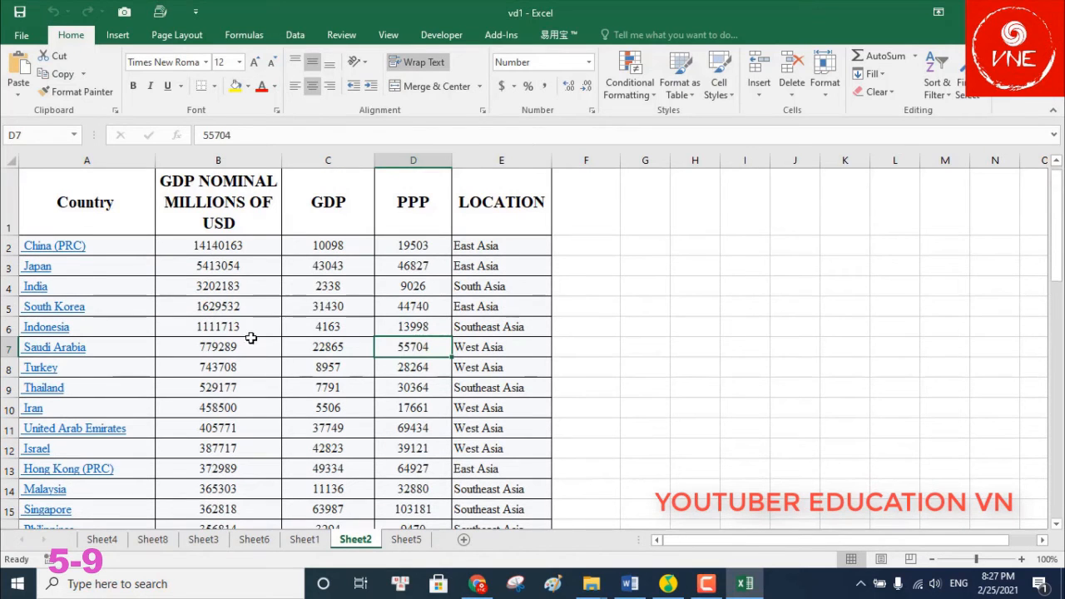
click(292, 288)
click(1046, 12)
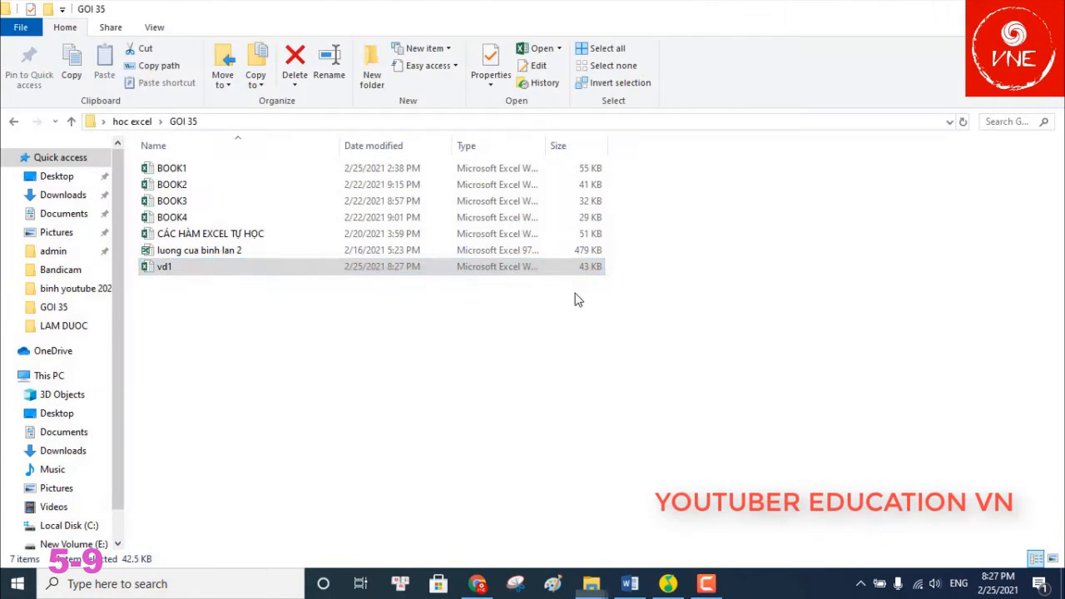
Reopen vd1 with the open password and, after a wrong modify password, choose Read Only
double_click(302, 274)
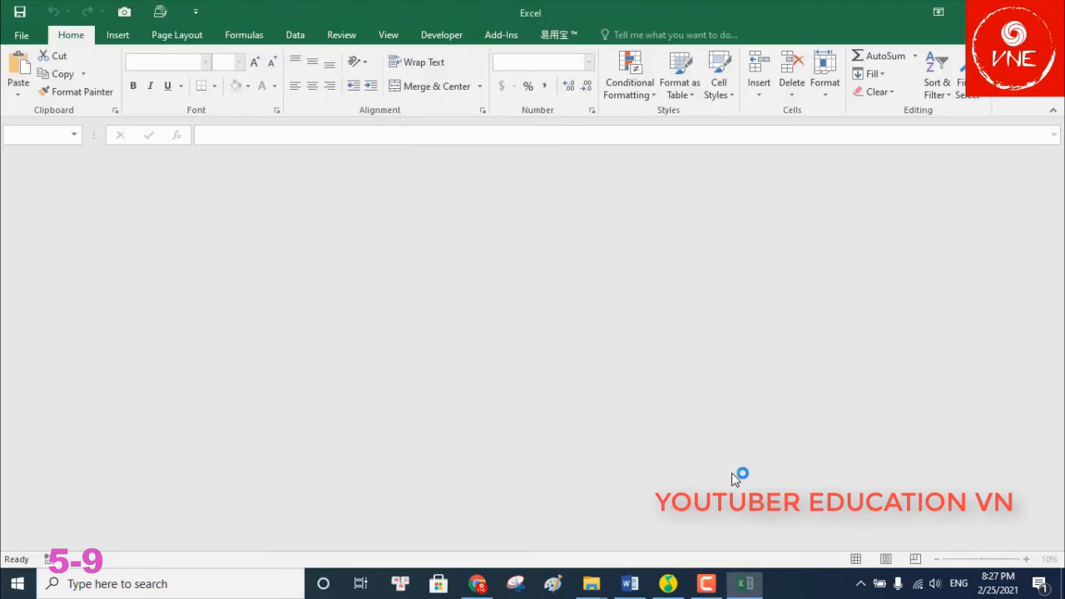
text(1234)
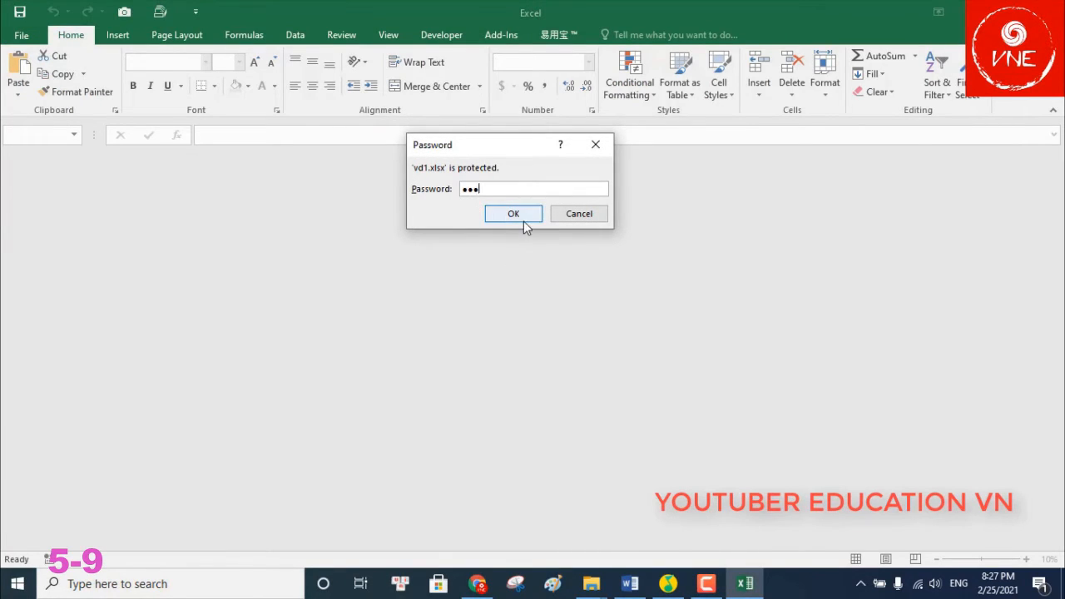
click(523, 218)
text(1)
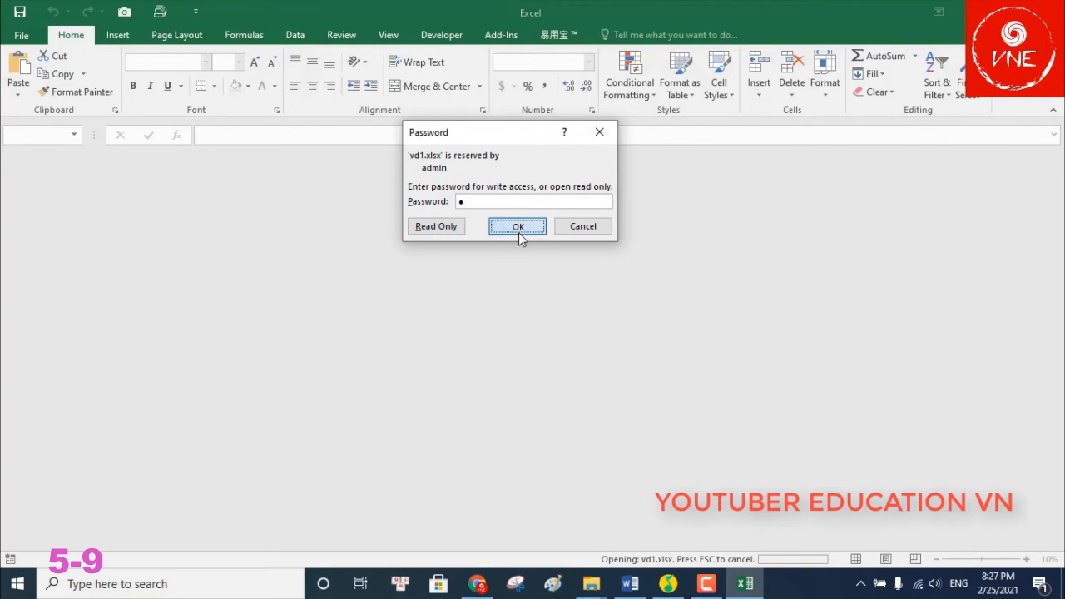
click(519, 229)
click(536, 336)
click(524, 230)
click(552, 343)
click(439, 227)
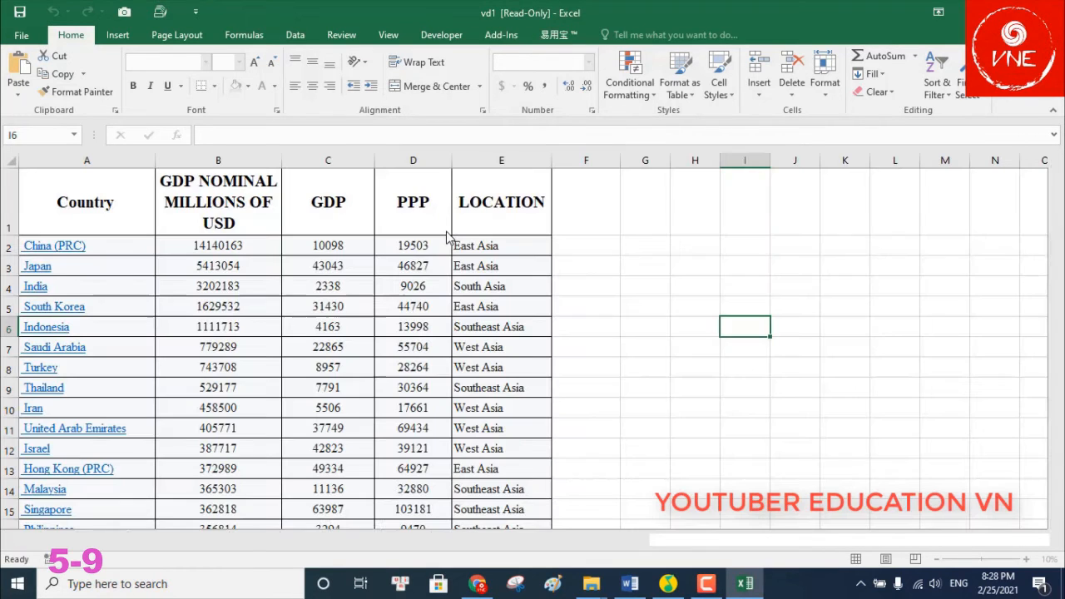
Type 'g' into H3 and try saving, dismissing the read-only warning
click(698, 267)
text(g)
click(755, 297)
click(19, 12)
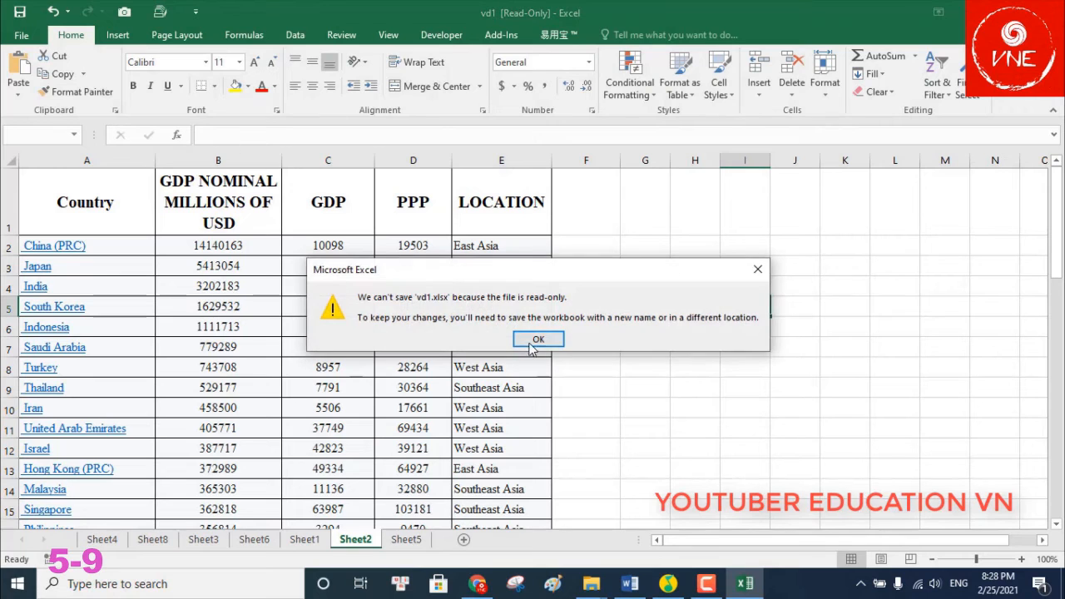
click(537, 339)
key(Escape)
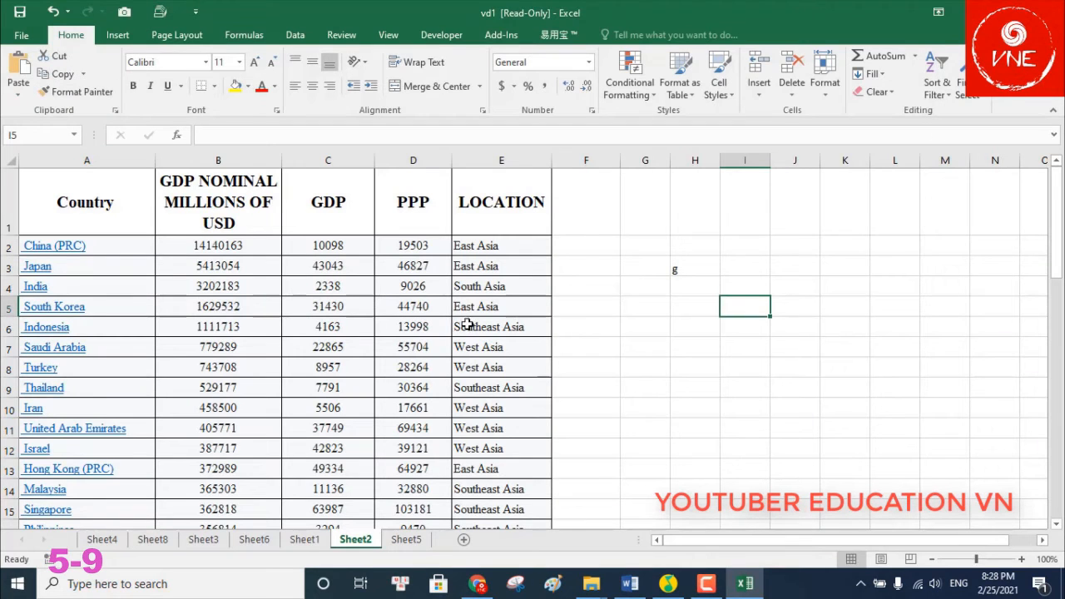
Clear the Location entries E4:E6 and try saving again, dismissing the read-only warning
click(468, 325)
drag(506, 280, 516, 333)
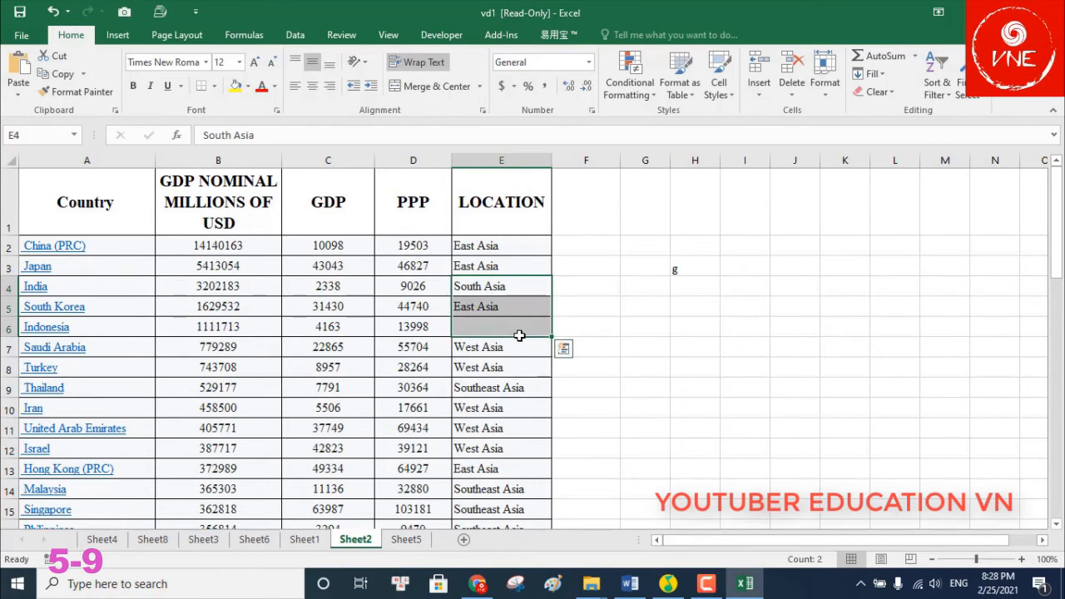
key(Delete)
click(28, 11)
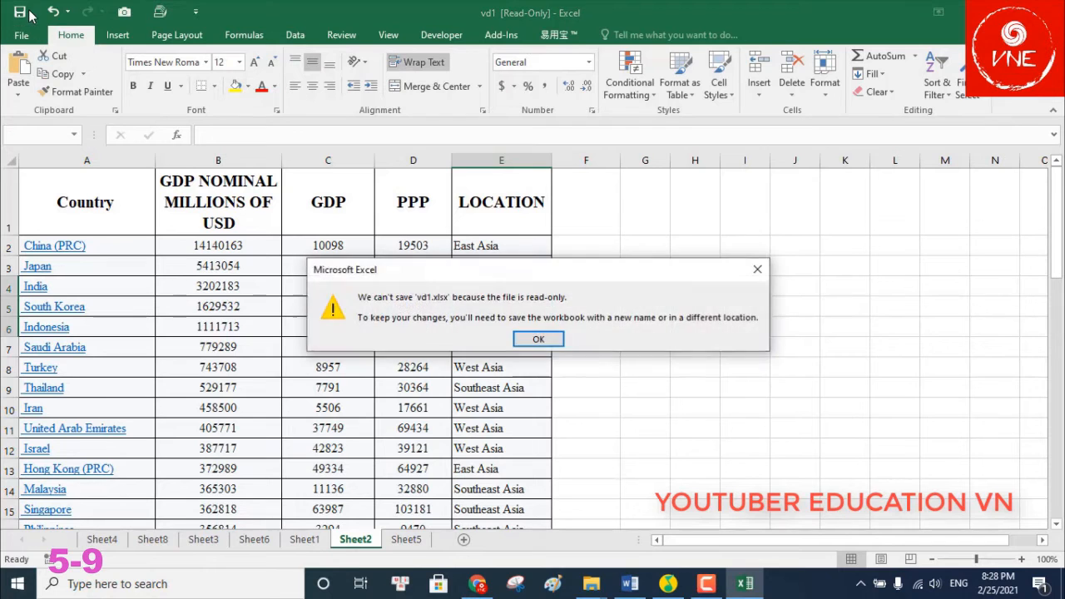
click(537, 337)
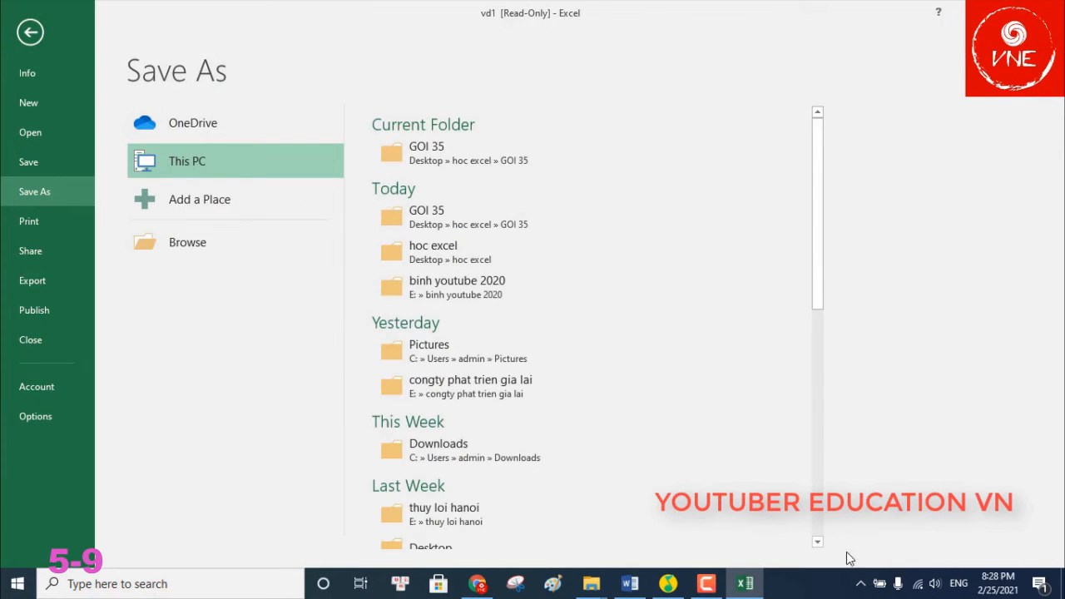
click(705, 584)
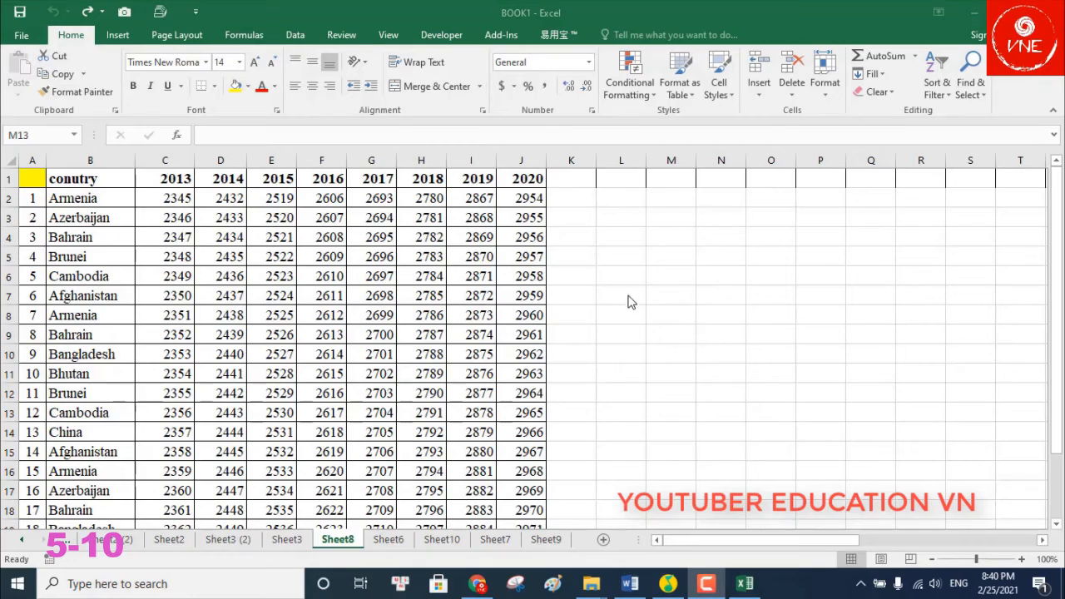
Copy the country table A1:J21 and paste it at A1 of Sheet9
click(37, 178)
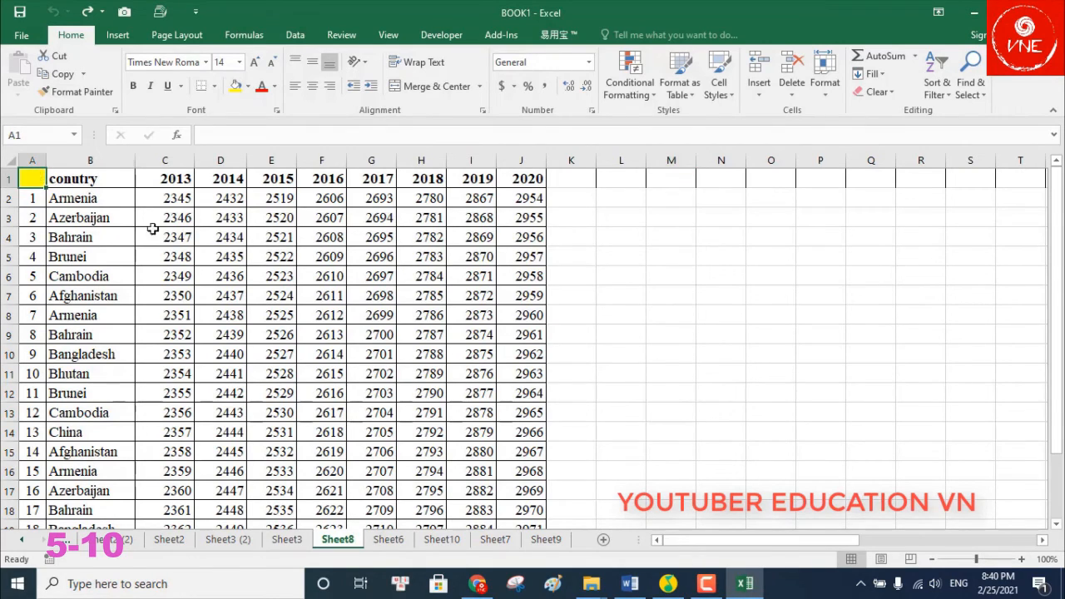
key(ctrl+a)
scroll(212, 286, down, 2)
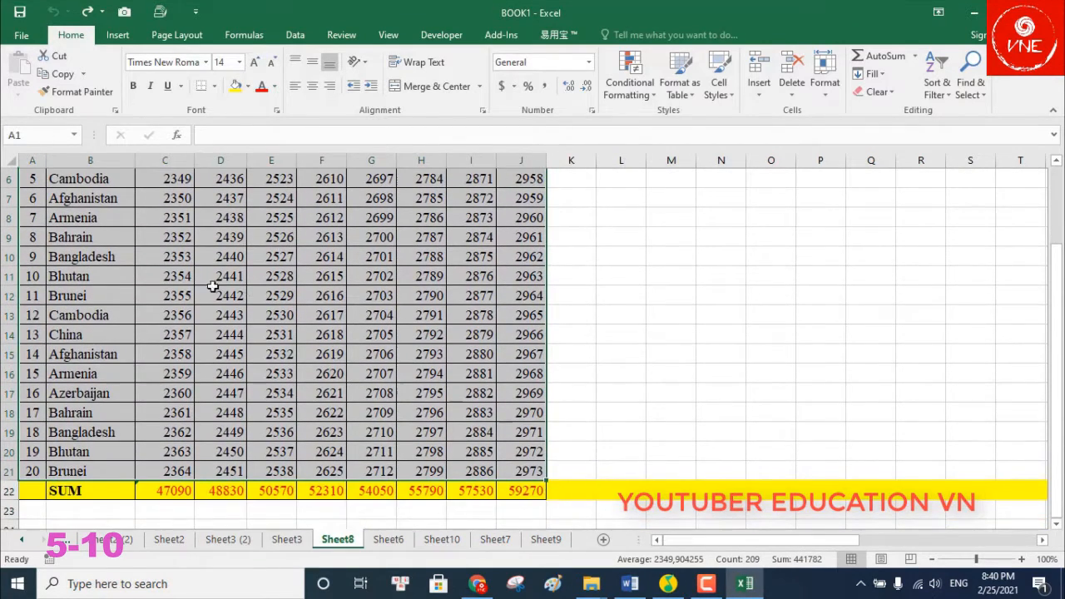
scroll(212, 287, up, 2)
right_click(33, 173)
click(66, 203)
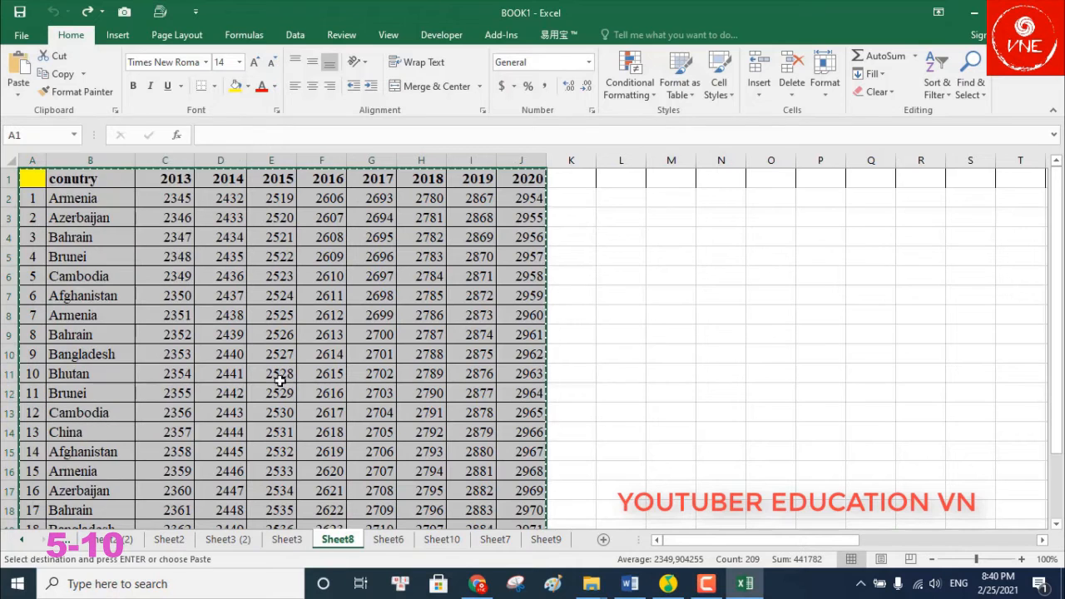
click(545, 539)
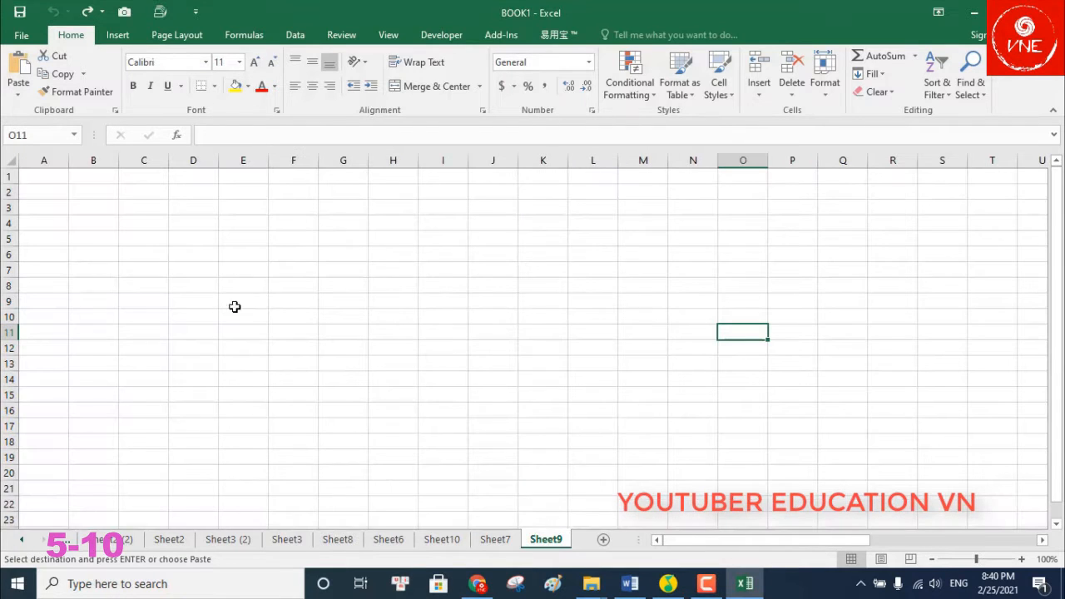
right_click(50, 177)
click(85, 246)
Widen column B, then undo the resize and the paste, leaving Sheet9 empty
click(108, 183)
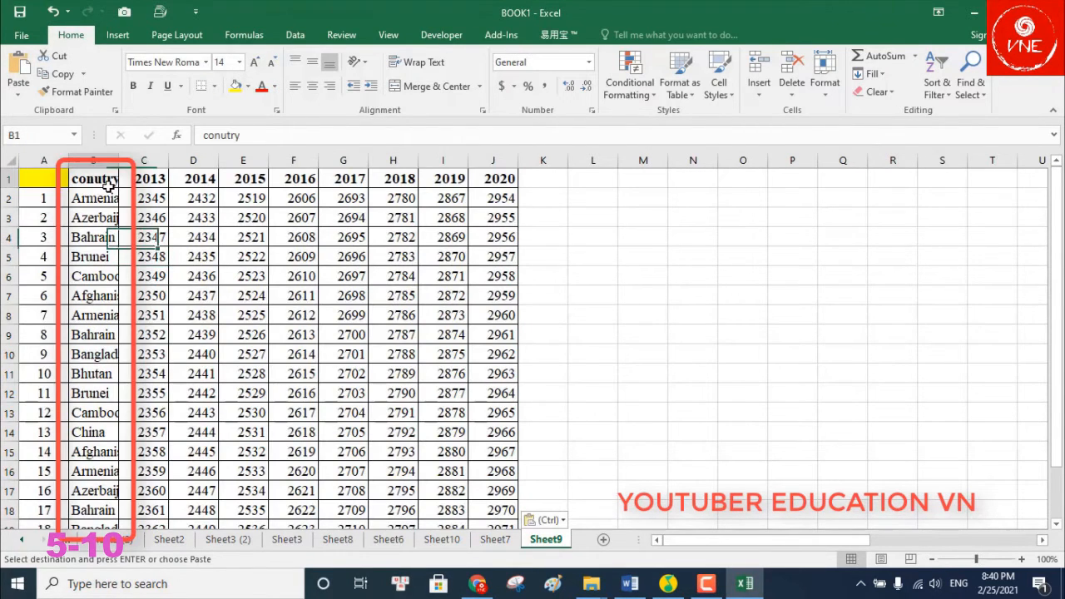
drag(118, 160, 161, 160)
key(ctrl+z)
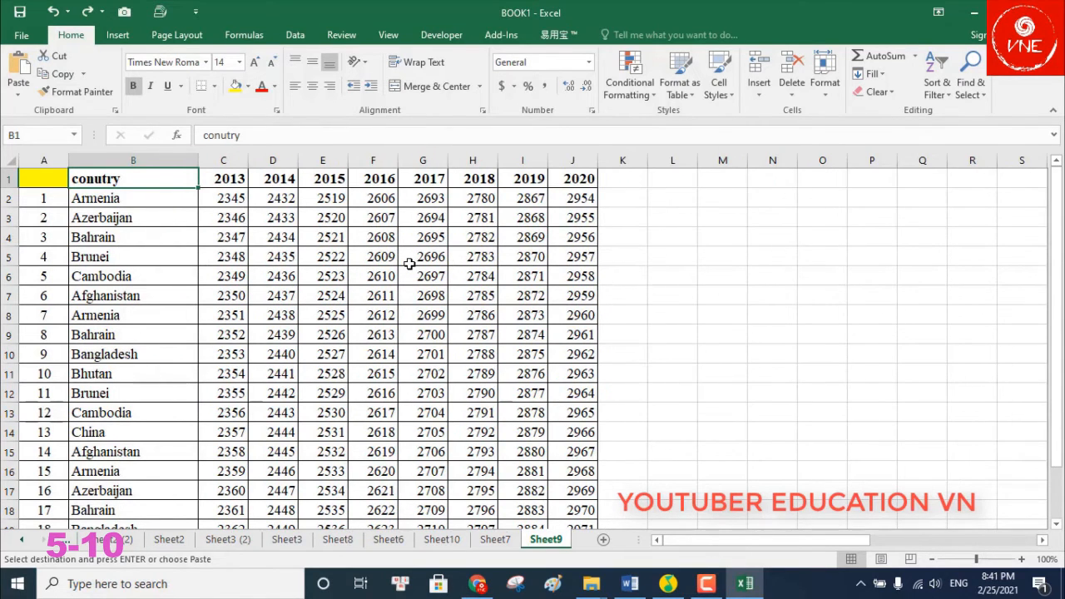
key(ctrl+z)
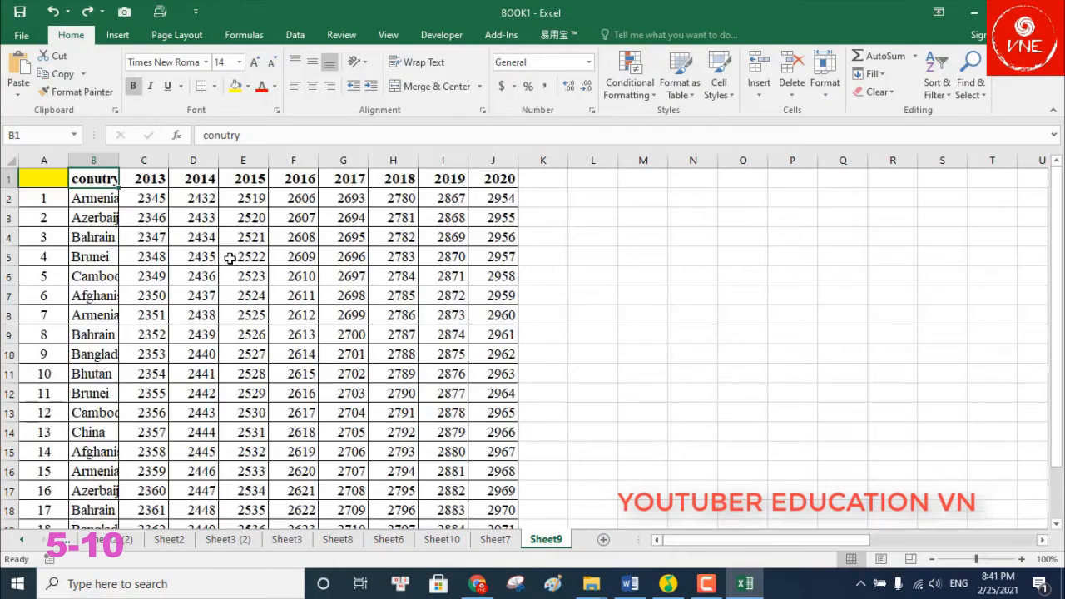
key(ctrl+z)
click(324, 273)
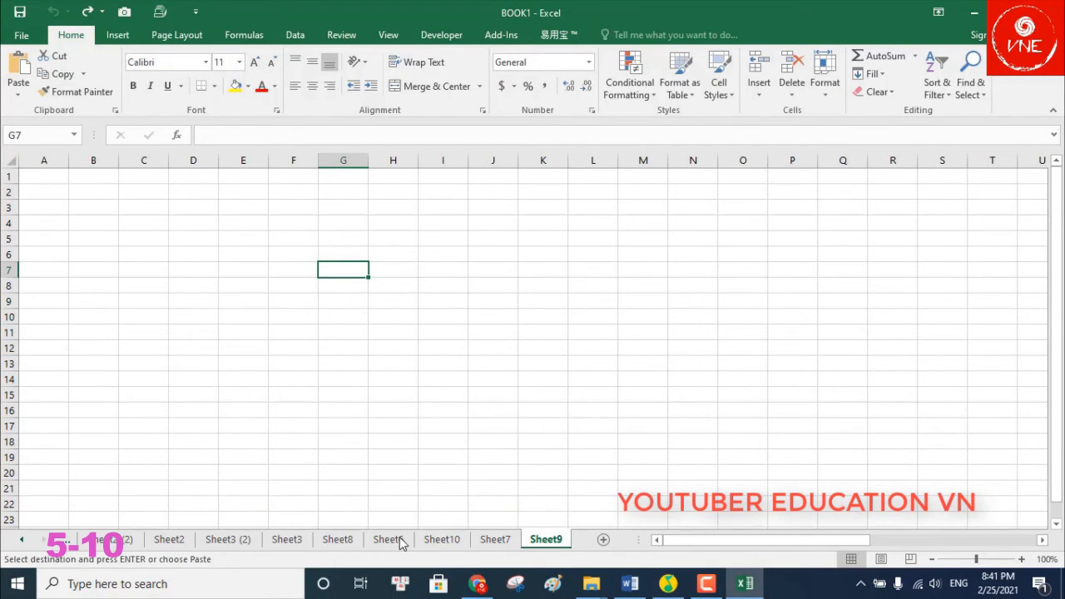
Return to Sheet8 and select the entire worksheet
click(338, 539)
click(998, 335)
click(12, 160)
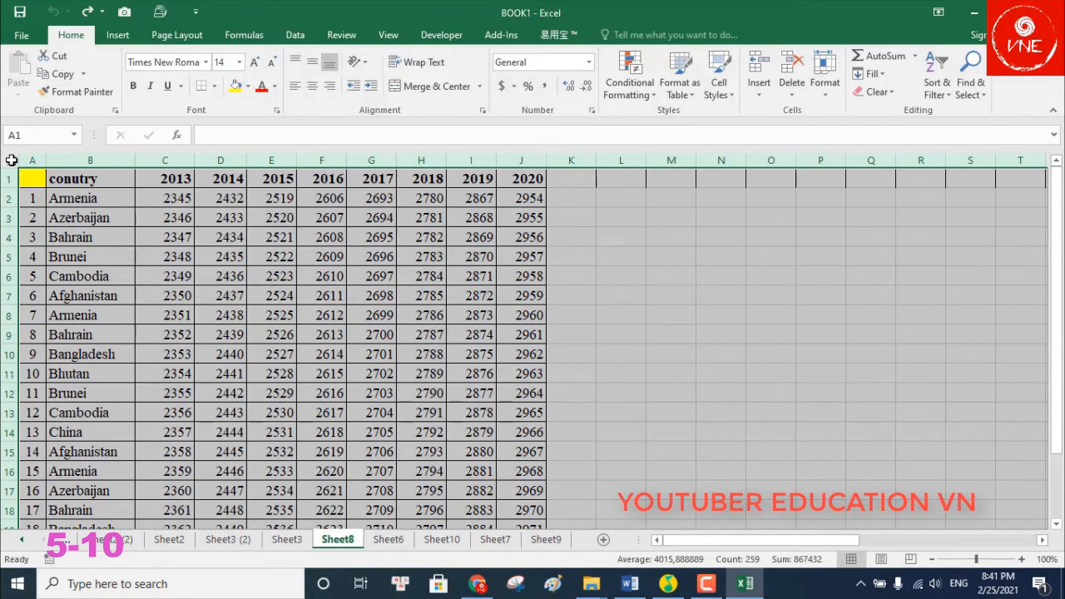
Copy the whole of Sheet8, paste it into Sheet9, then undo that paste
right_click(13, 161)
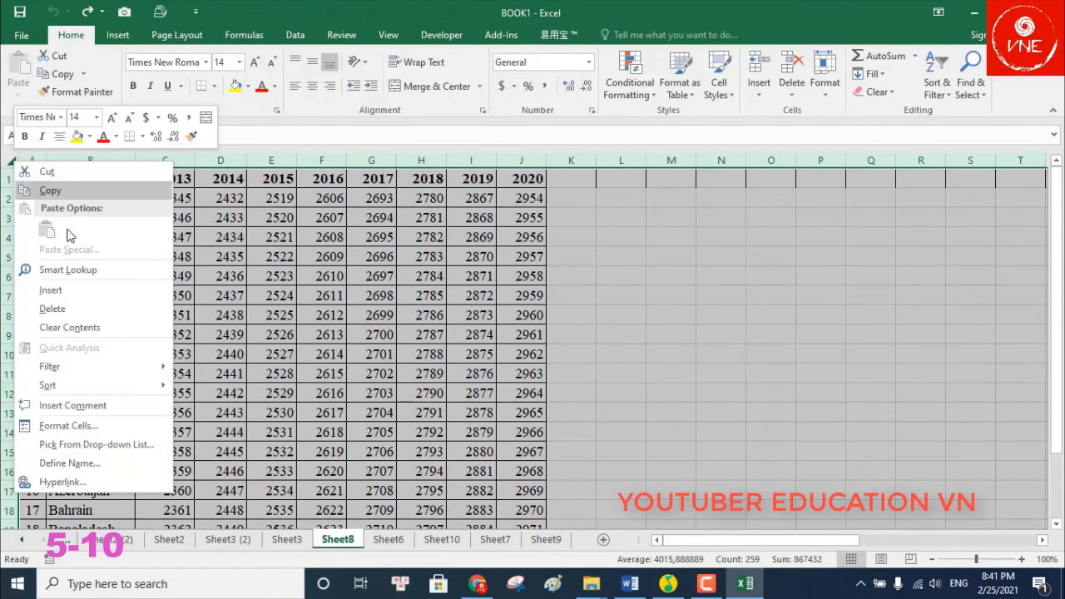
click(65, 193)
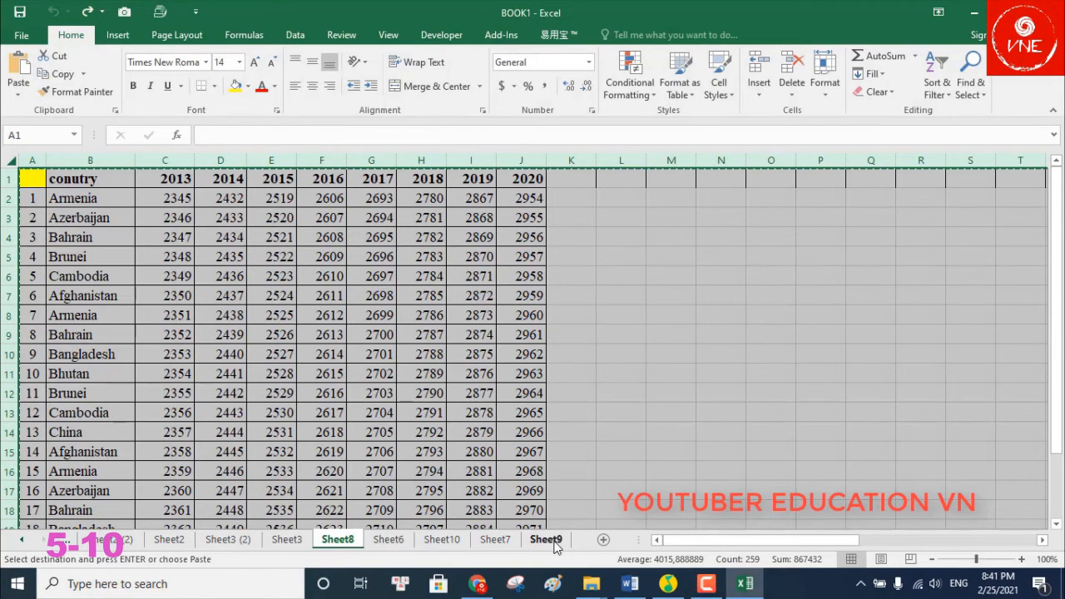
click(546, 539)
right_click(46, 179)
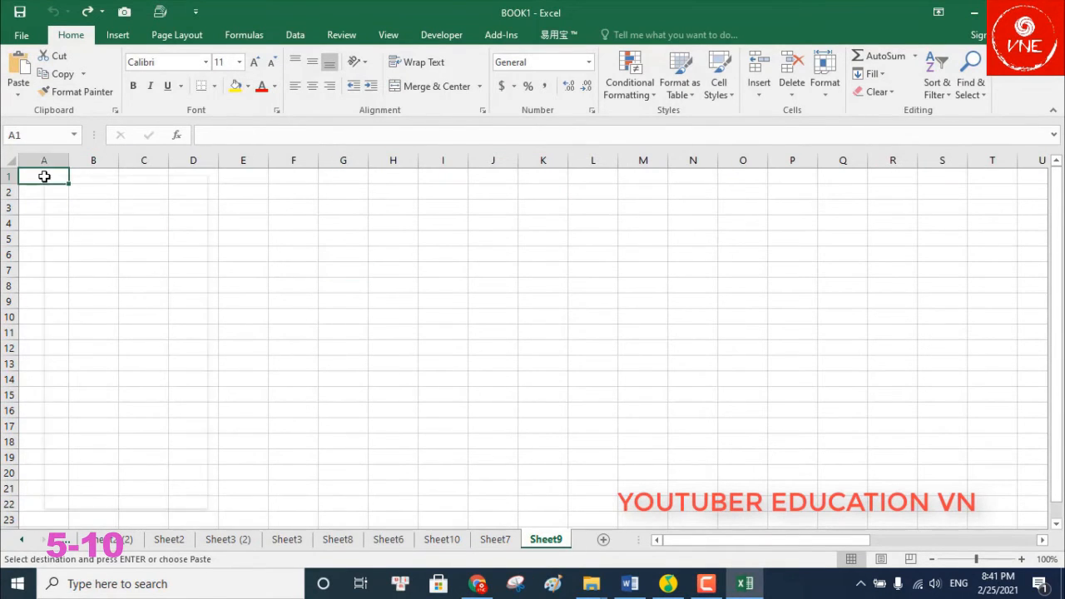
click(72, 240)
click(767, 276)
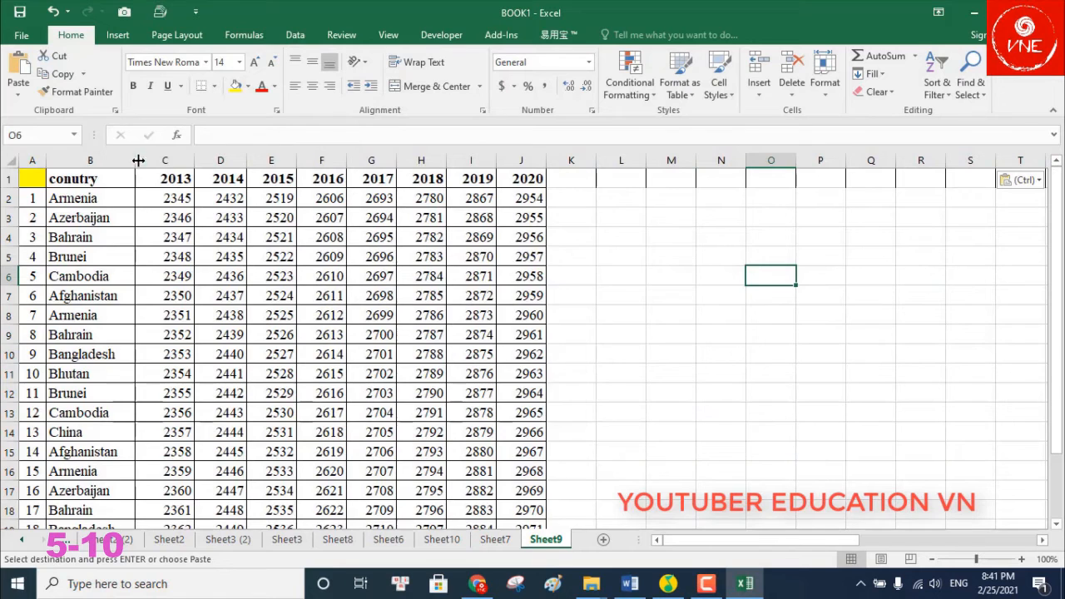
click(96, 160)
click(648, 304)
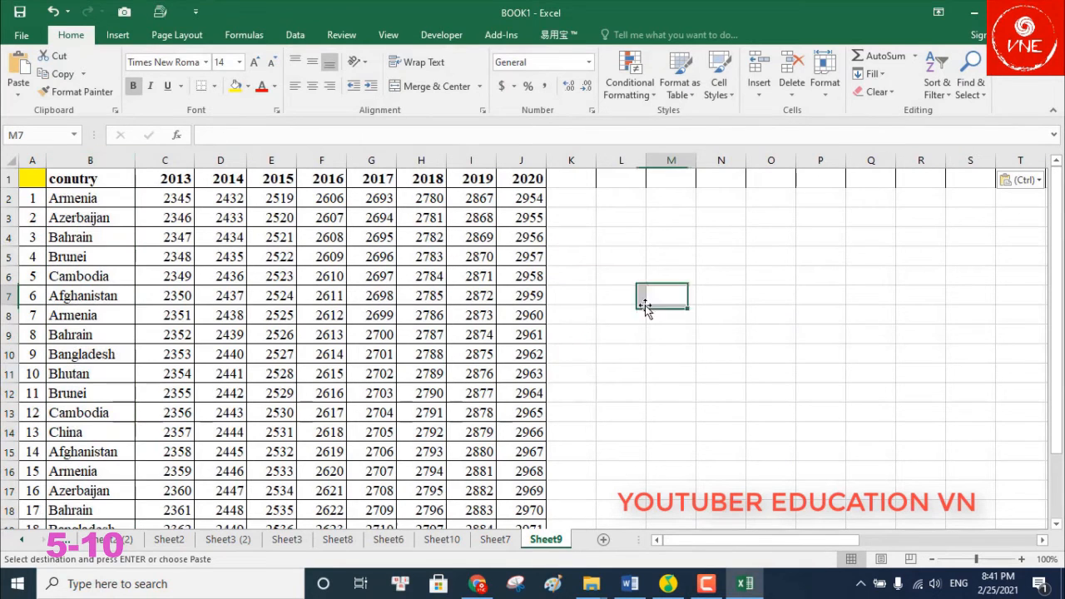
key(ctrl+z)
click(552, 363)
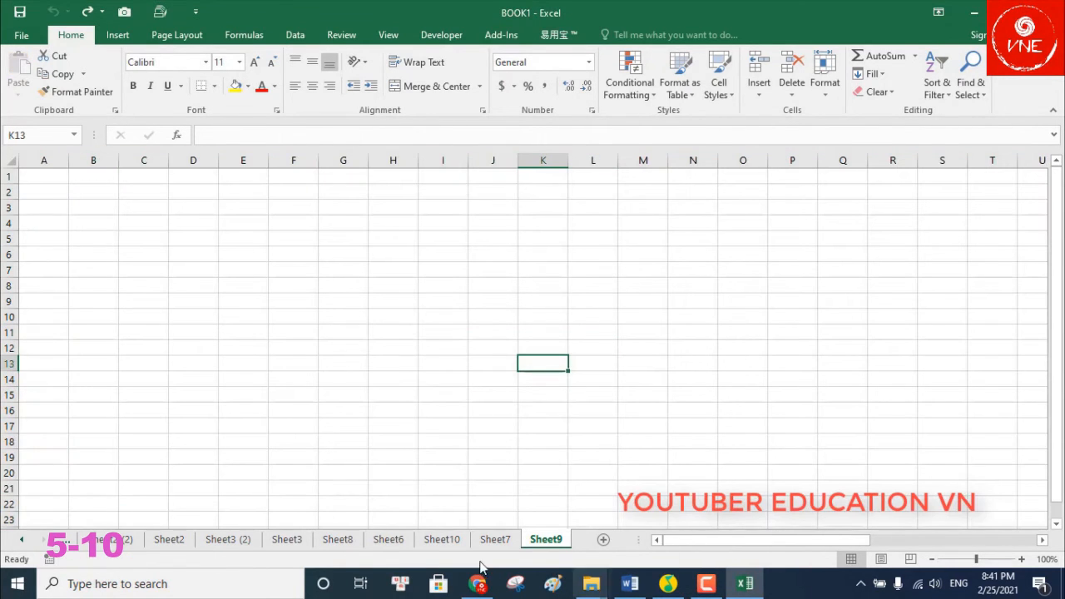
Copy the country table range A1:J21 on Sheet8
click(348, 540)
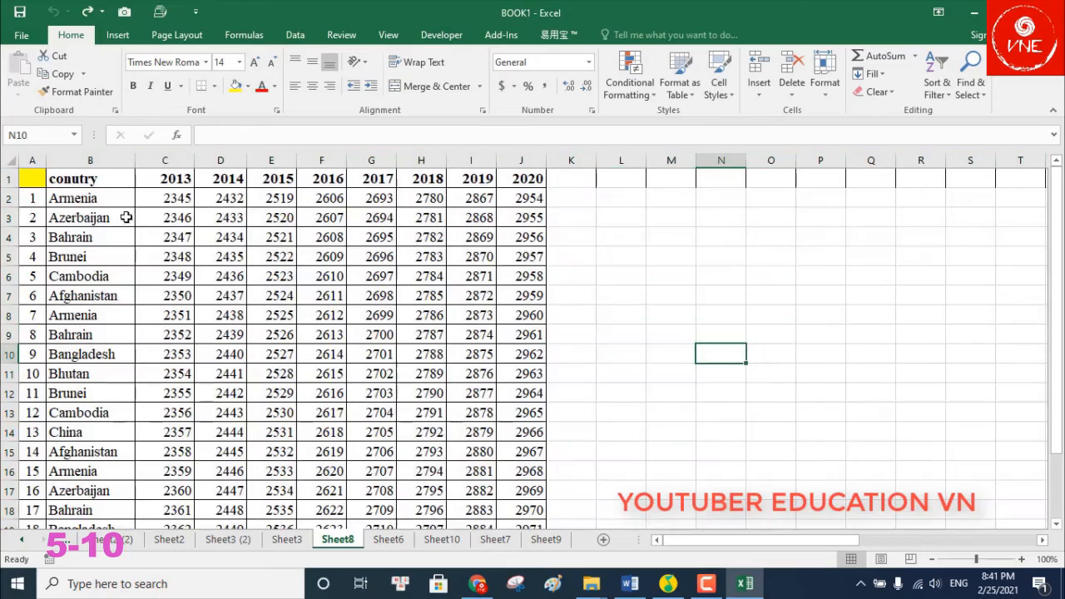
drag(35, 181, 502, 469)
right_click(458, 377)
click(499, 73)
scroll(500, 250, up, 2)
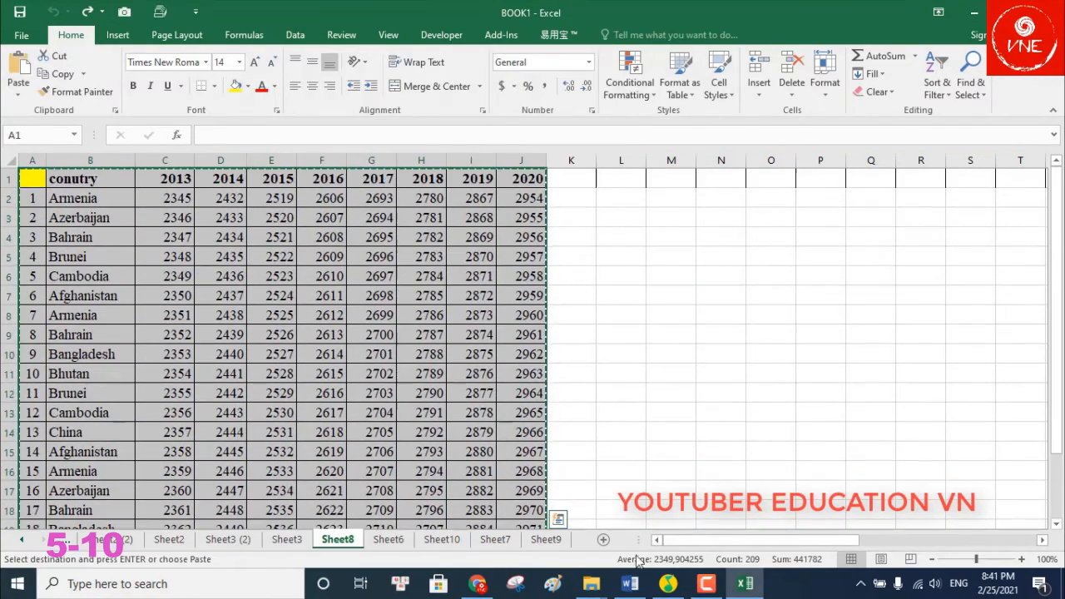
Paste Special with Column widths at A1 on Sheet9, then select the year data C1:J21
click(546, 539)
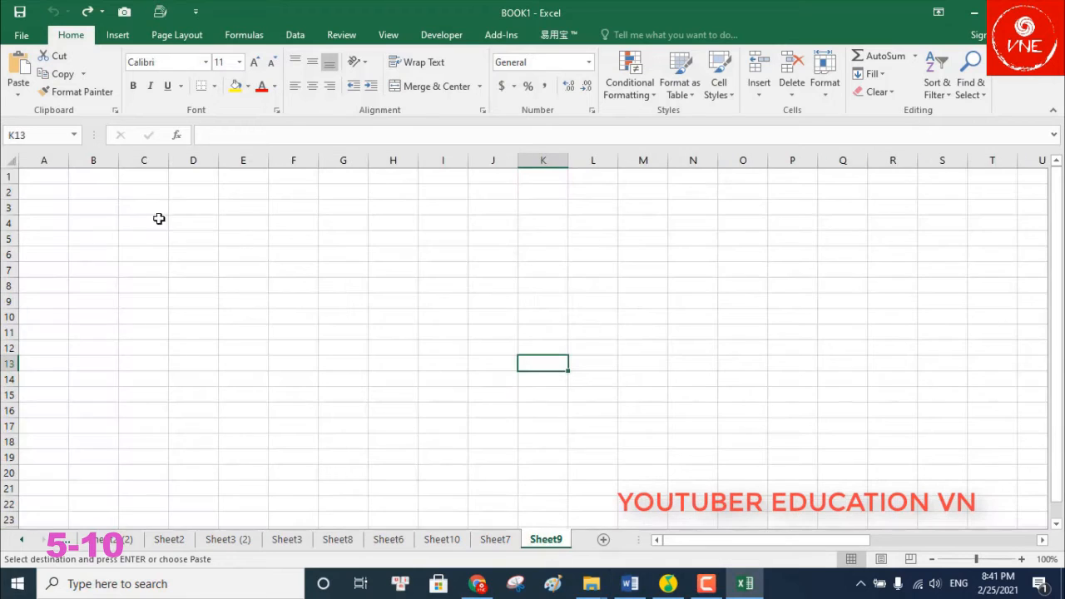
click(53, 176)
right_click(52, 177)
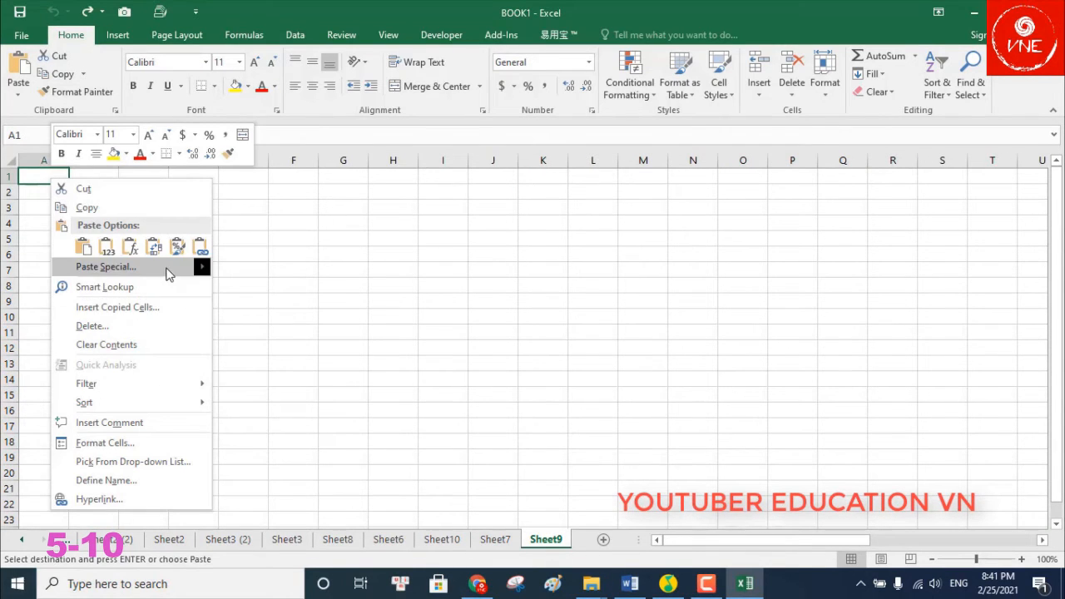
mouse_move(207, 270)
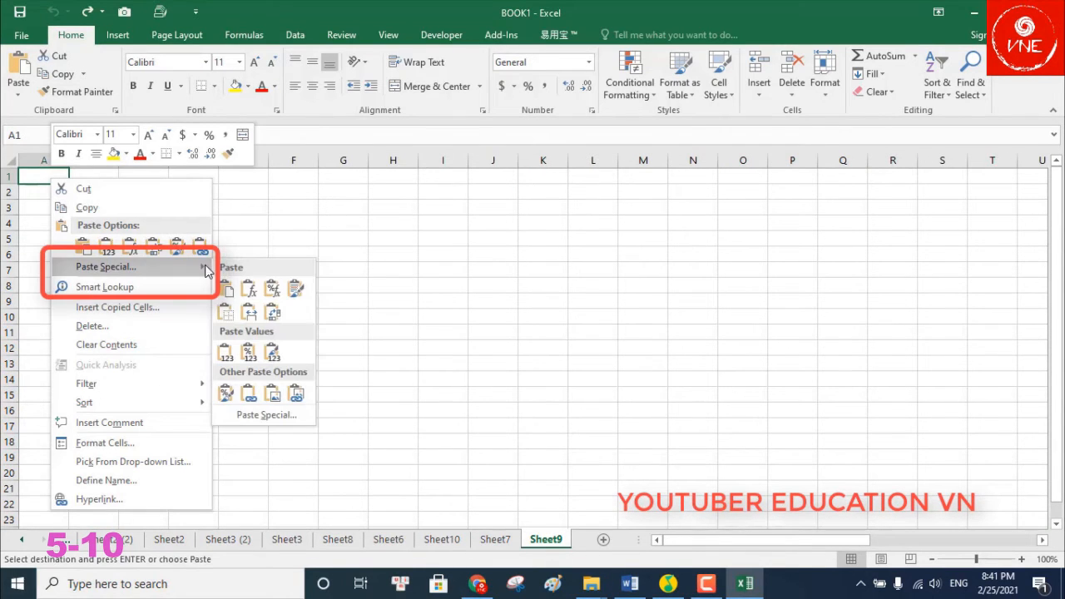
click(266, 416)
click(319, 358)
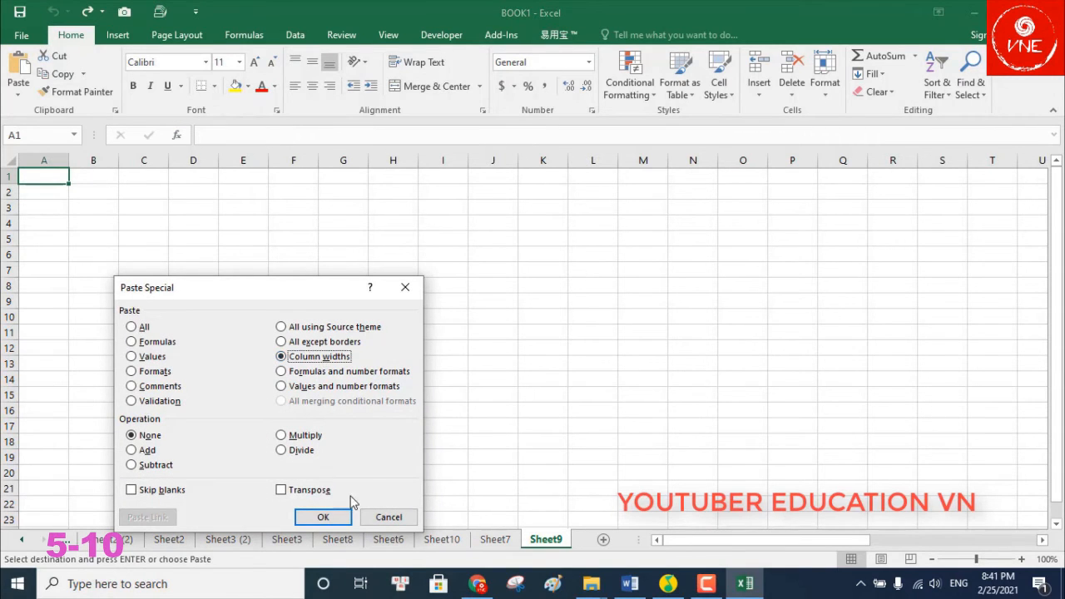
click(323, 516)
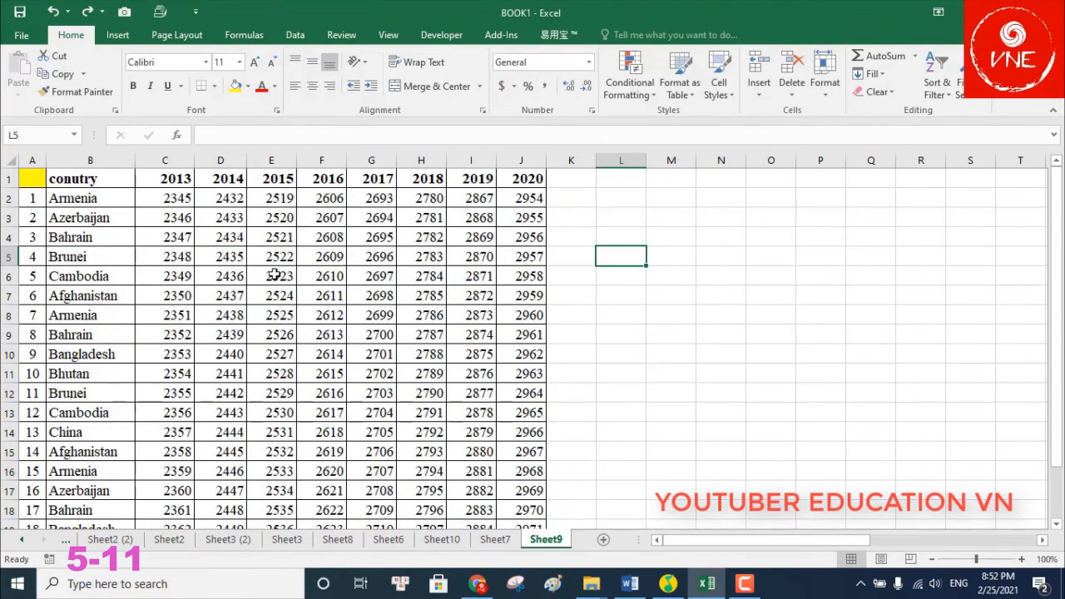
click(271, 256)
drag(178, 177, 530, 503)
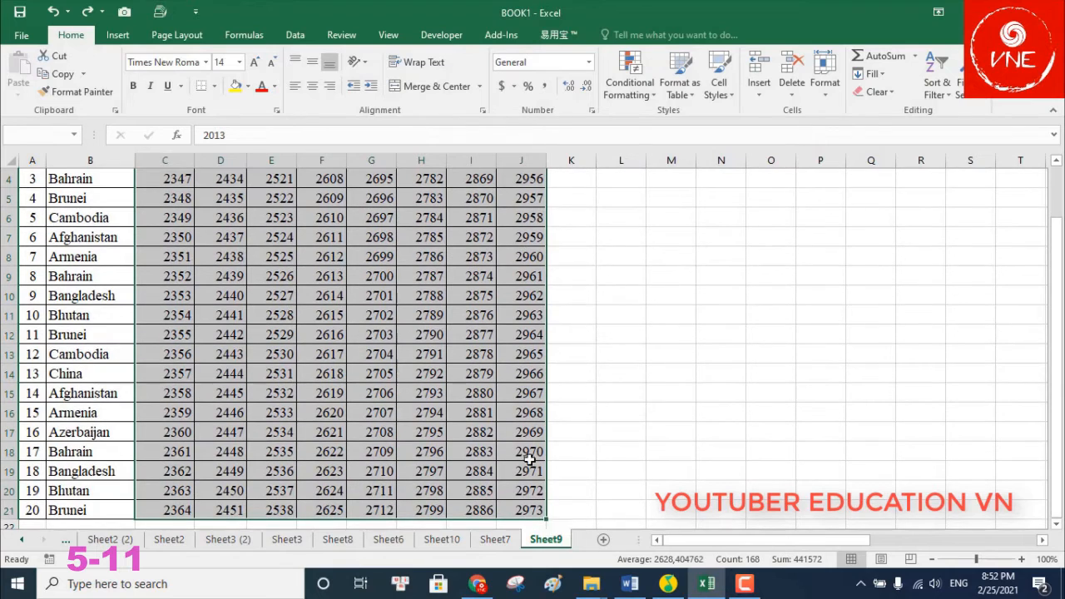
click(644, 93)
mouse_move(716, 119)
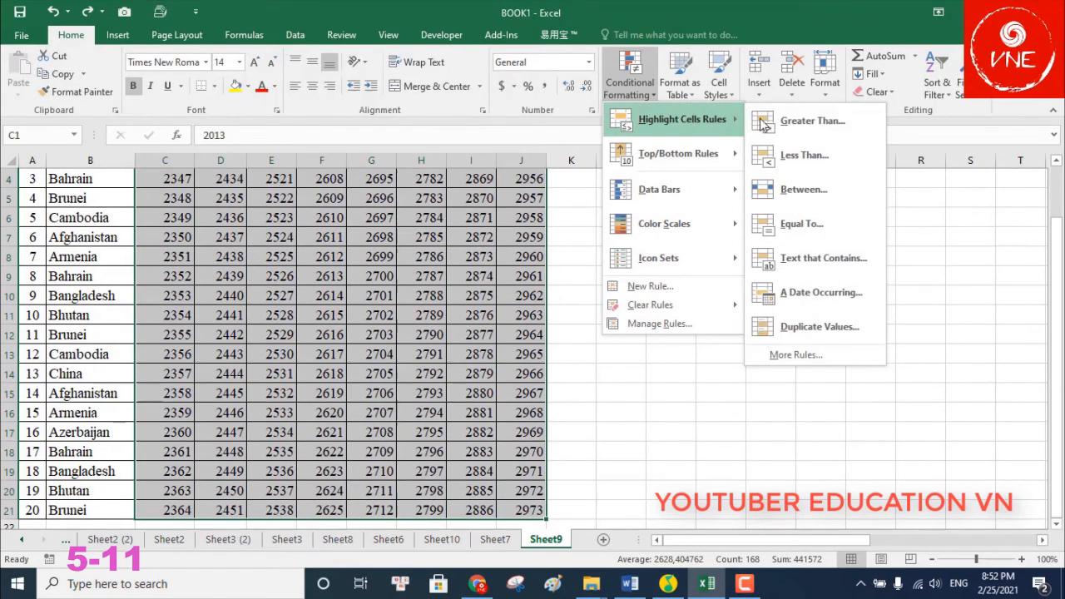
click(800, 154)
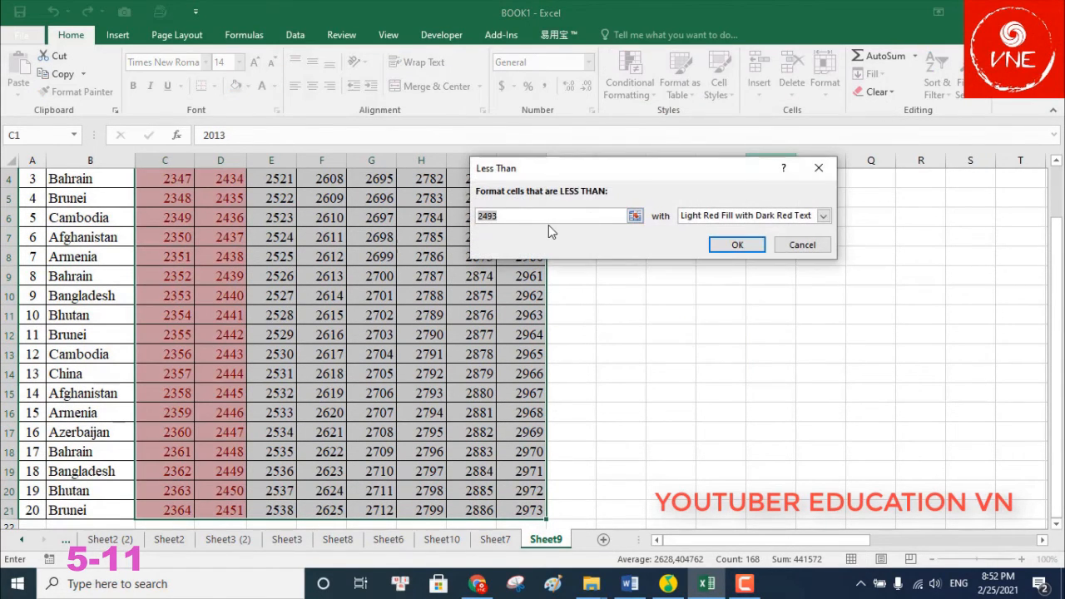
text(2500)
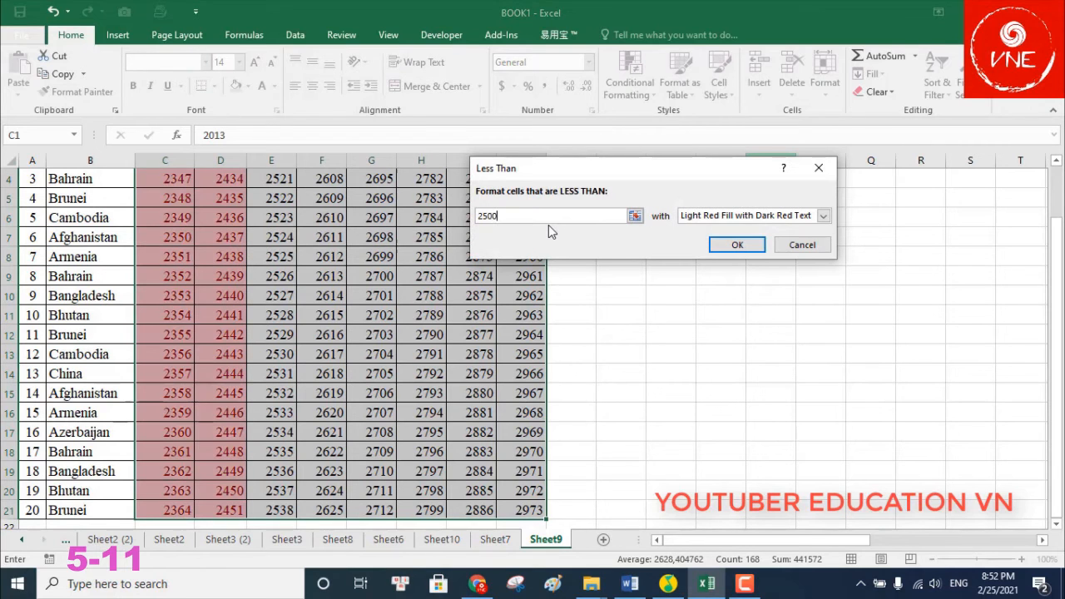
scroll(620, 237, up, 1)
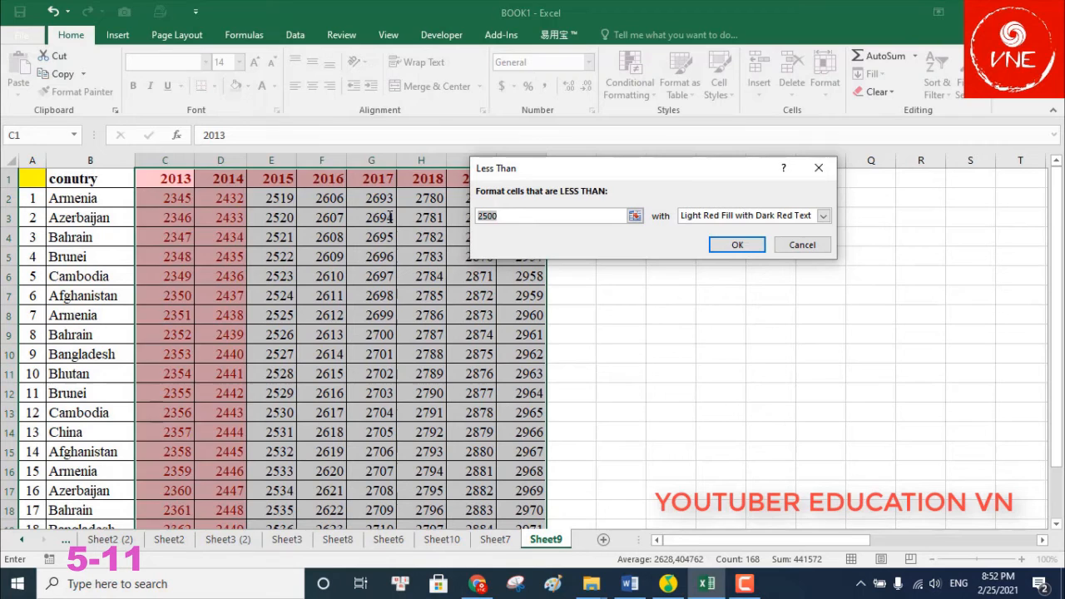
text(2650)
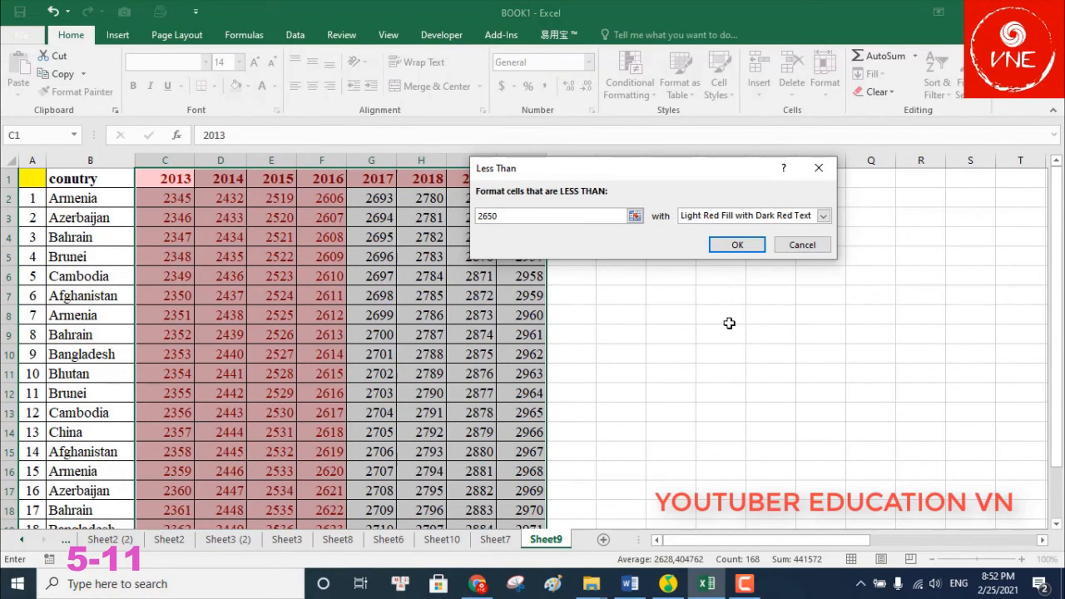
click(737, 245)
click(621, 315)
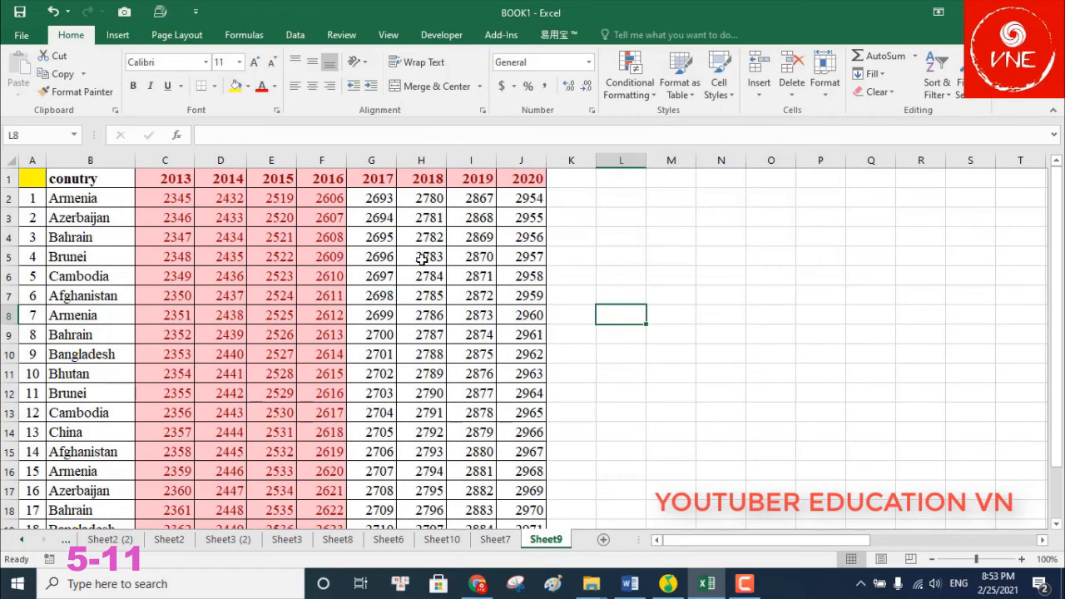
click(422, 258)
key(ctrl+z)
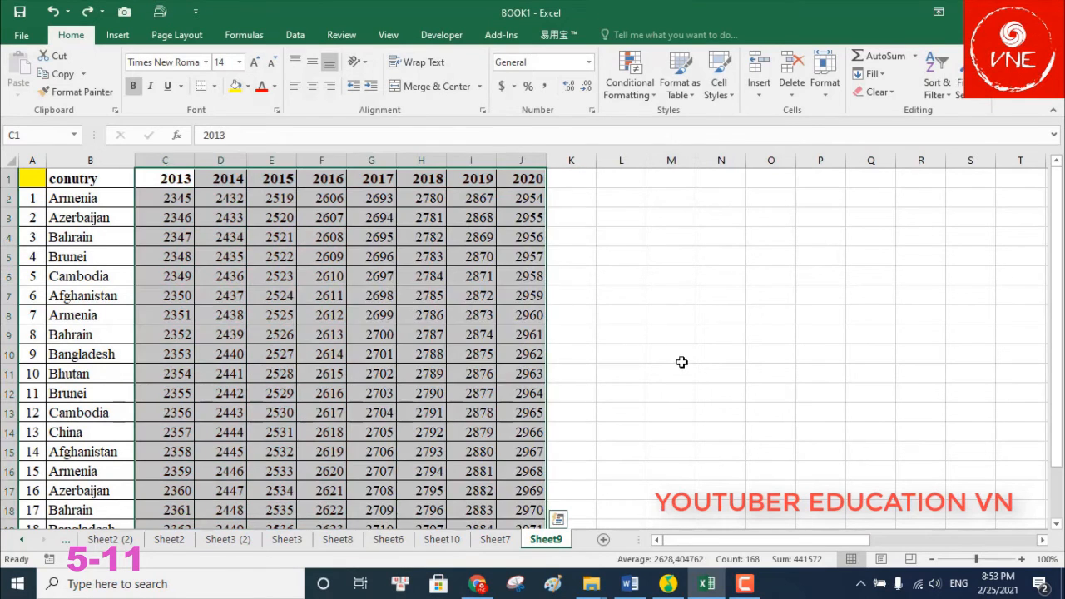
click(679, 363)
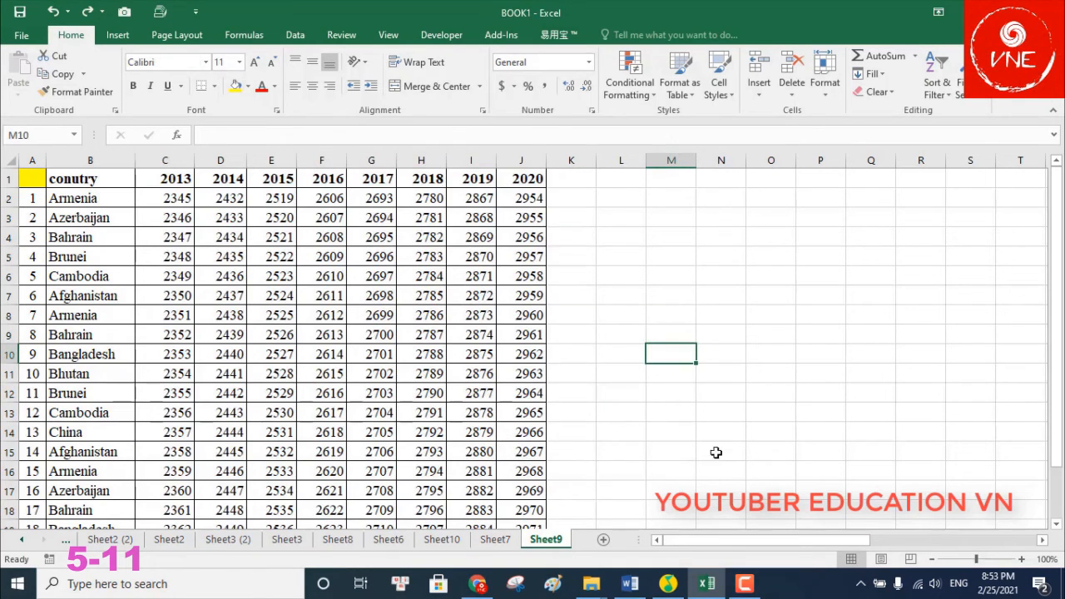
Move the 2017 column so it sits right after 2014, before 2015
click(378, 158)
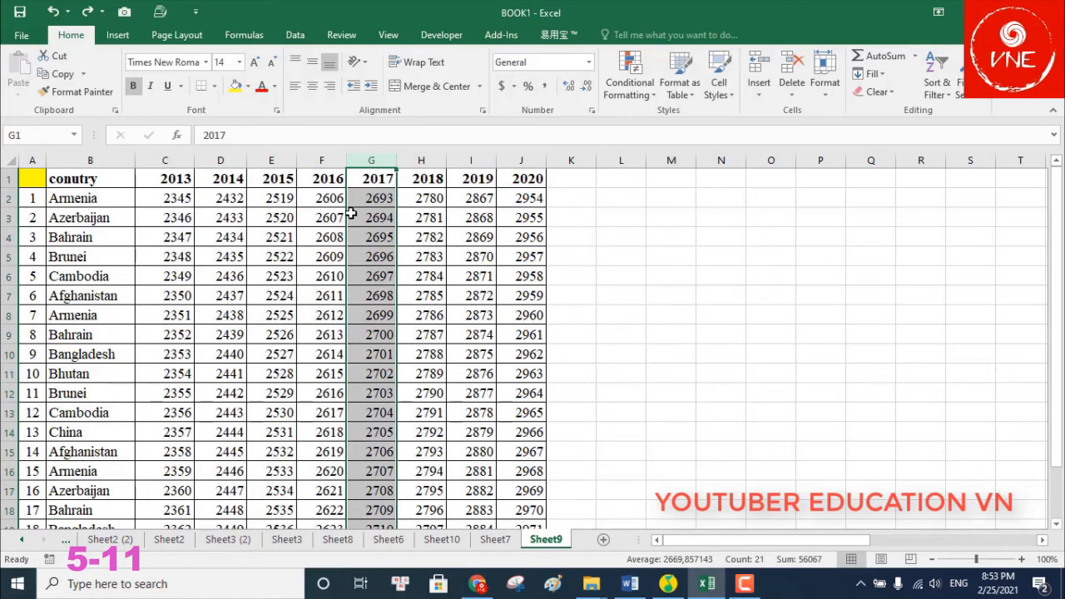
drag(347, 204, 323, 201)
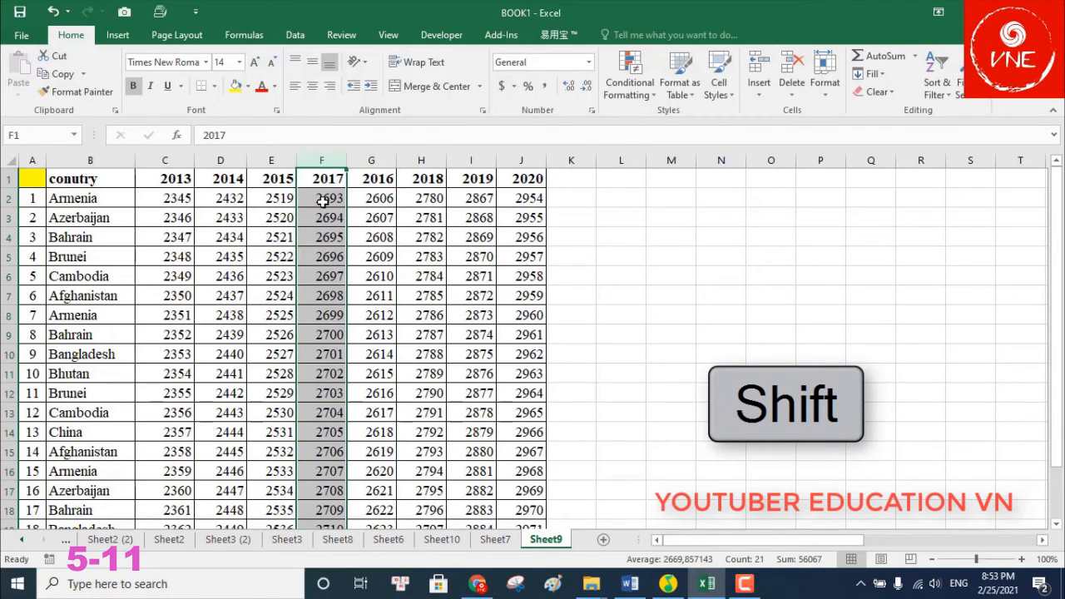
drag(297, 196, 270, 198)
click(718, 208)
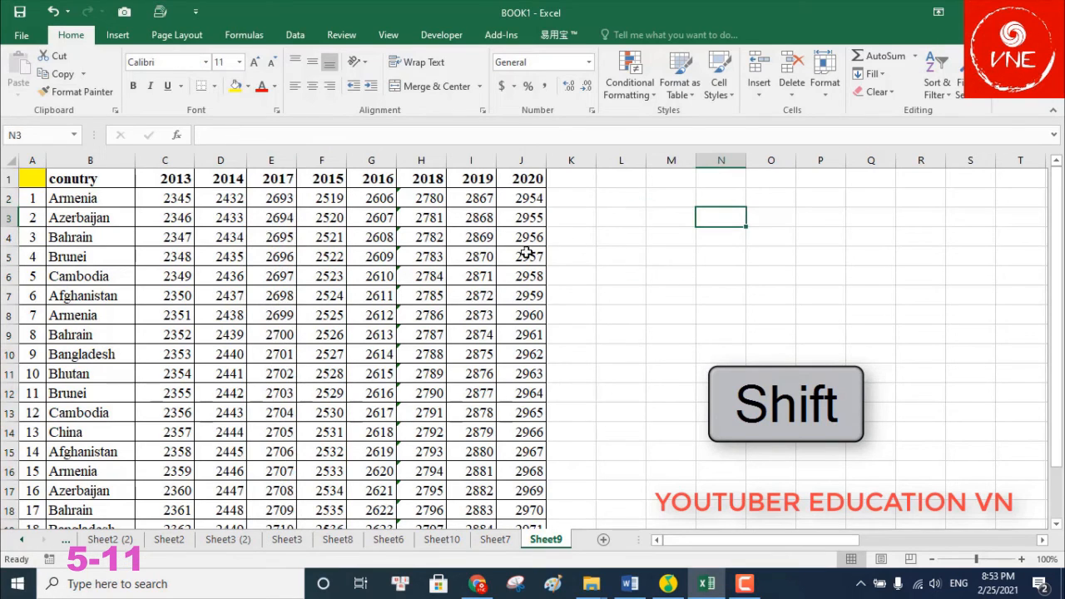
Move the 2019 column in front of the 2018 column
click(457, 177)
key(ctrl+shift+Down)
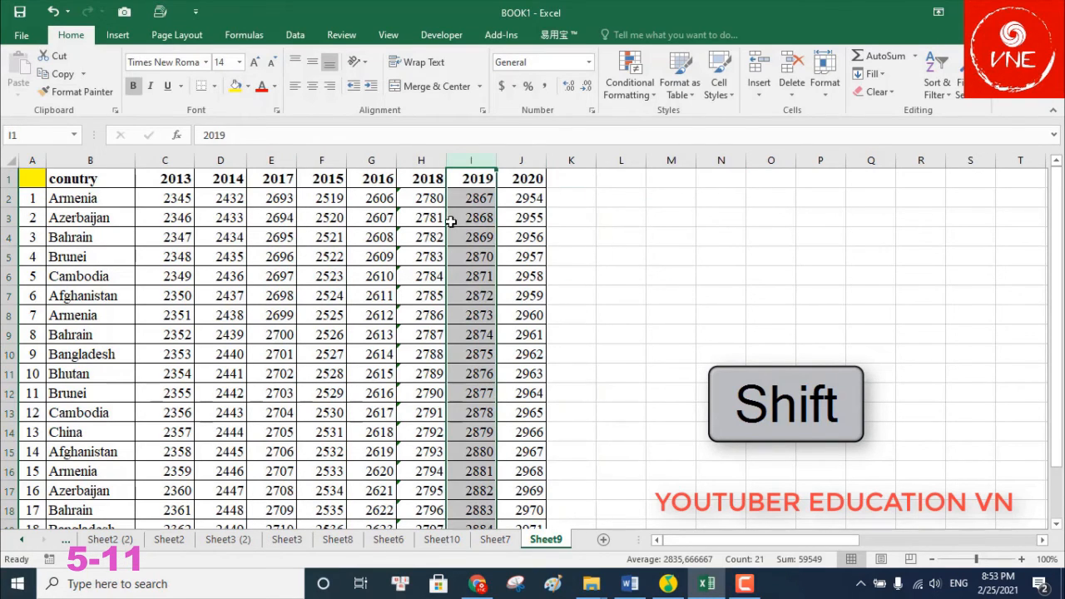
drag(413, 229, 415, 230)
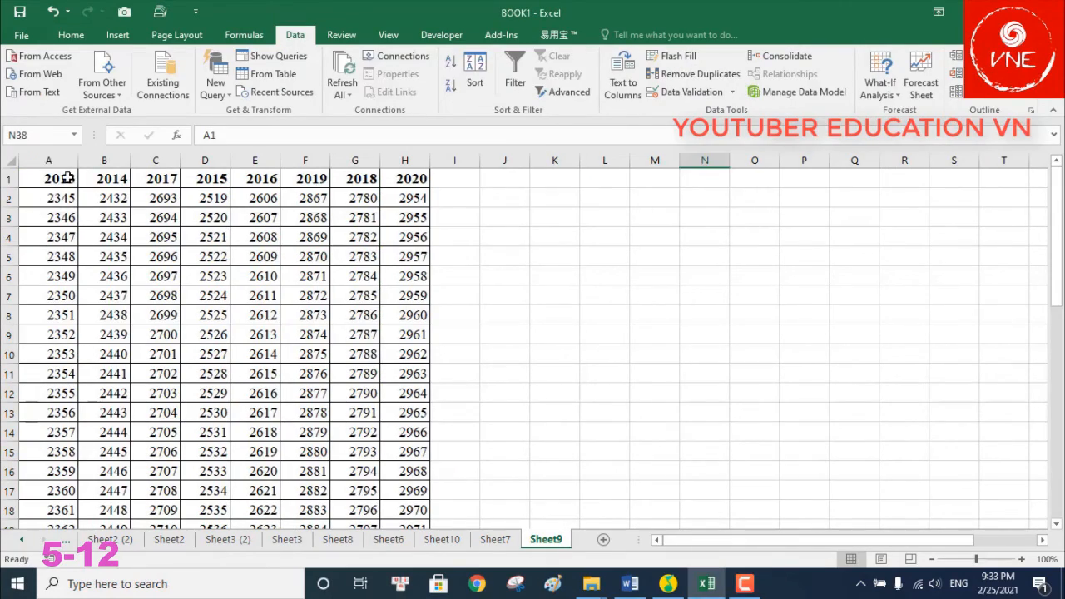
drag(66, 178, 524, 305)
scroll(691, 288, up, 7)
Select the reordered year table, then the 2018 column, to review the layout
click(682, 280)
scroll(674, 273, up, 2)
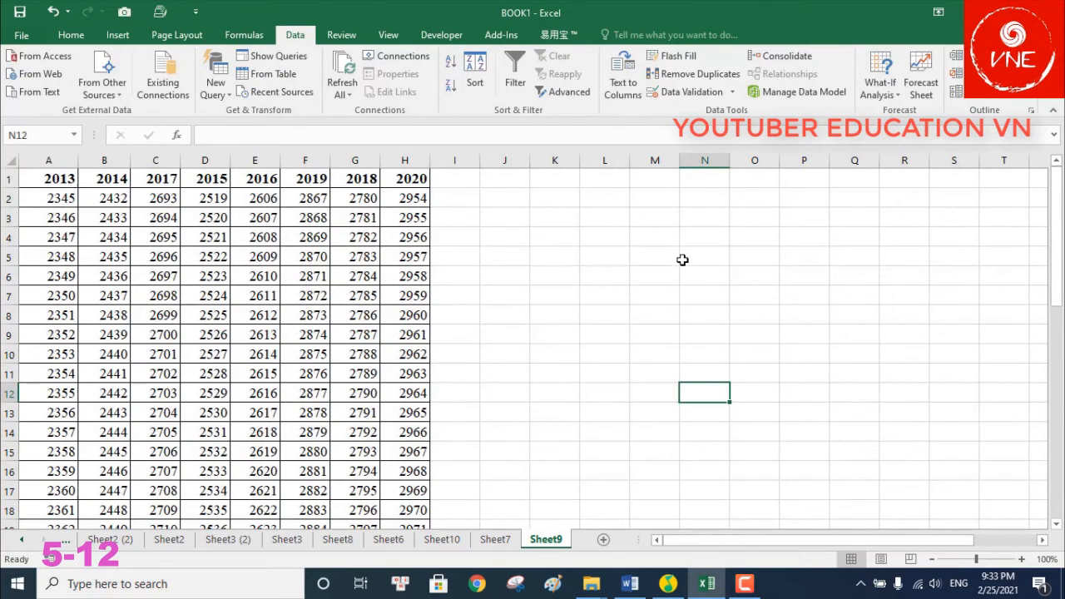
drag(64, 179, 411, 177)
key(ctrl+shift+Down)
scroll(533, 333, up, 1)
click(701, 330)
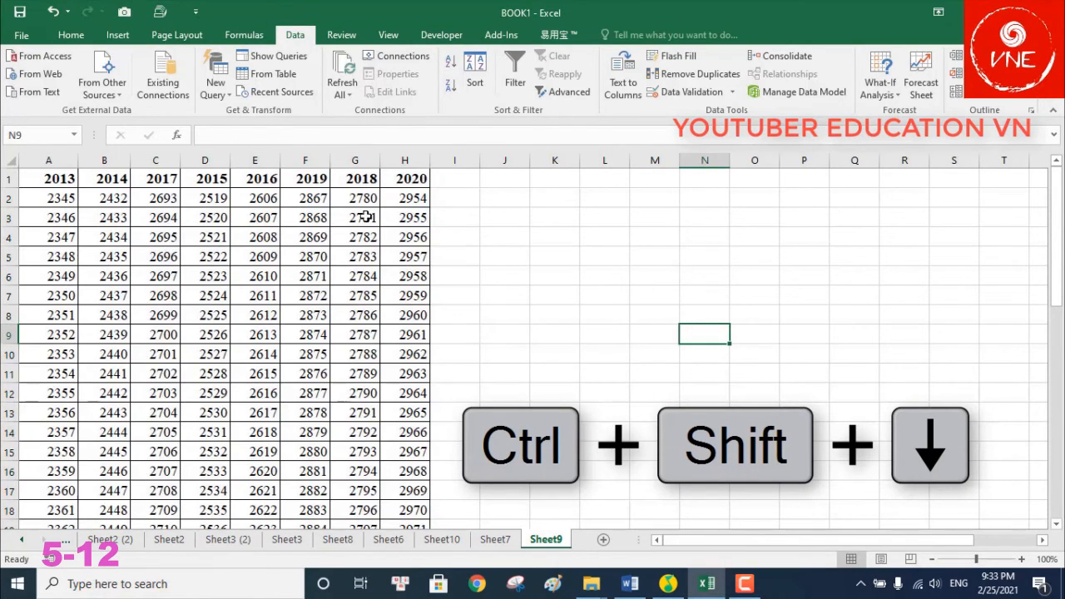
click(363, 174)
key(ctrl+shift+Down)
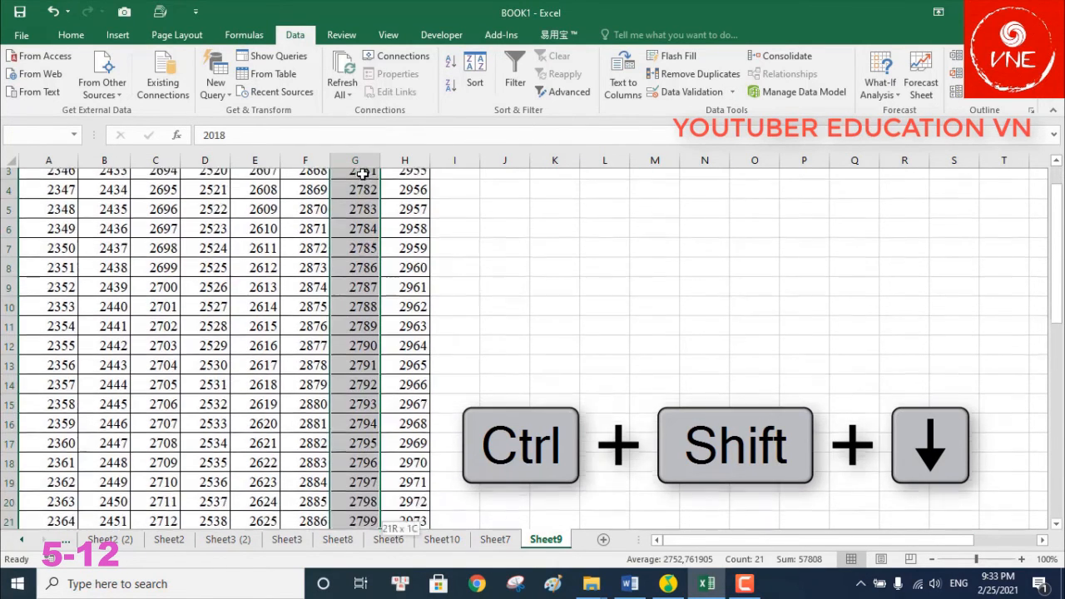
scroll(466, 275, down, 3)
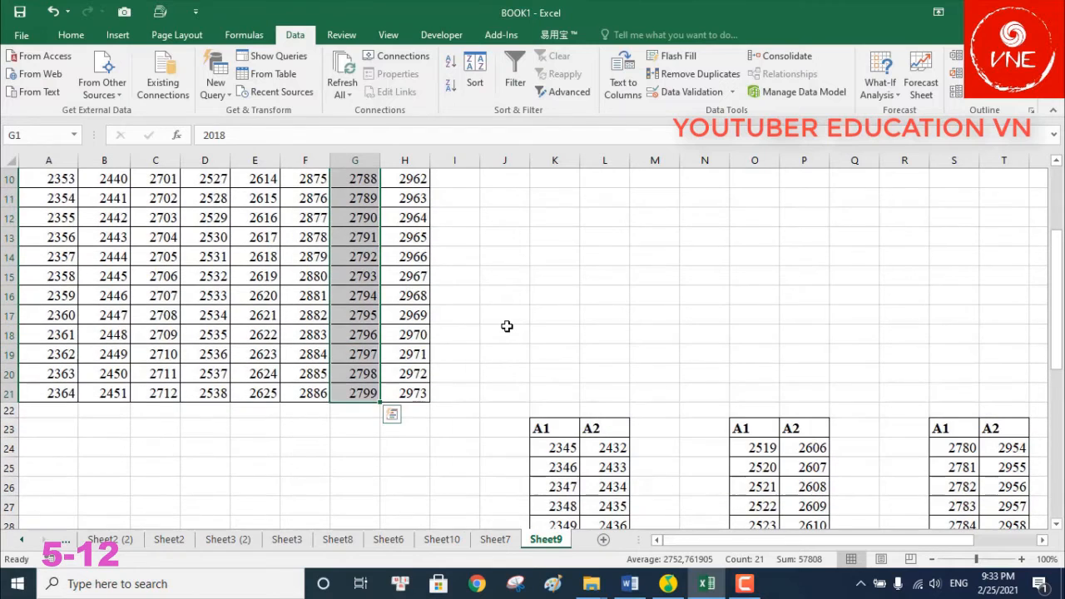
click(506, 324)
Select K38:L38 as the destination for the consolidated table
scroll(516, 328, down, 3)
scroll(583, 356, down, 2)
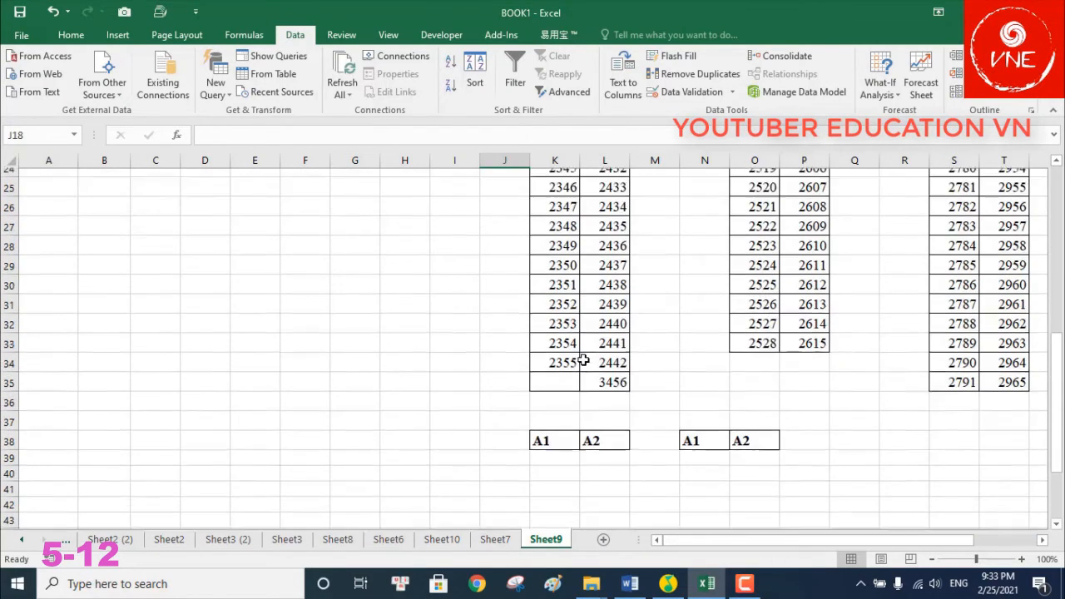
scroll(583, 358, up, 2)
scroll(588, 359, down, 2)
drag(551, 431, 601, 433)
Open Data > Consolidate with Sum and add K23:L35 as the first reference
click(790, 56)
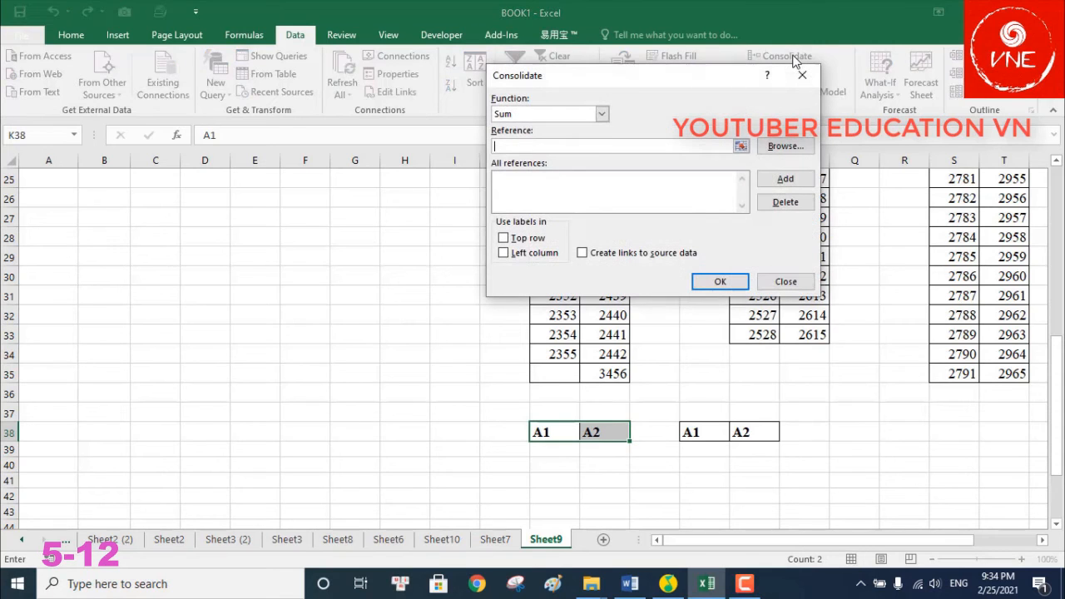
click(740, 146)
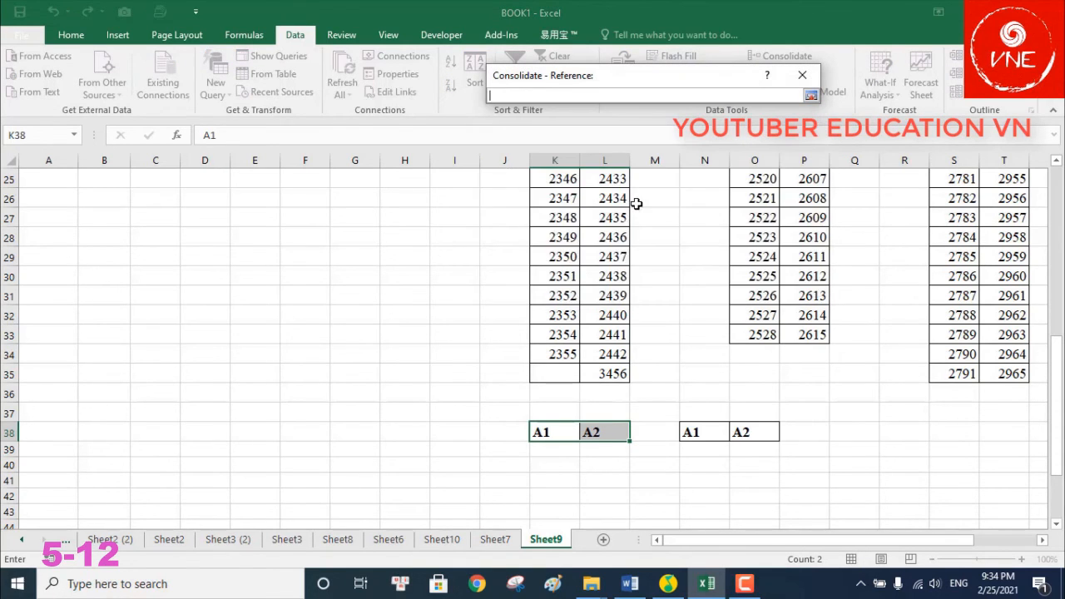
scroll(637, 205, up, 3)
scroll(591, 254, down, 1)
drag(542, 253, 613, 488)
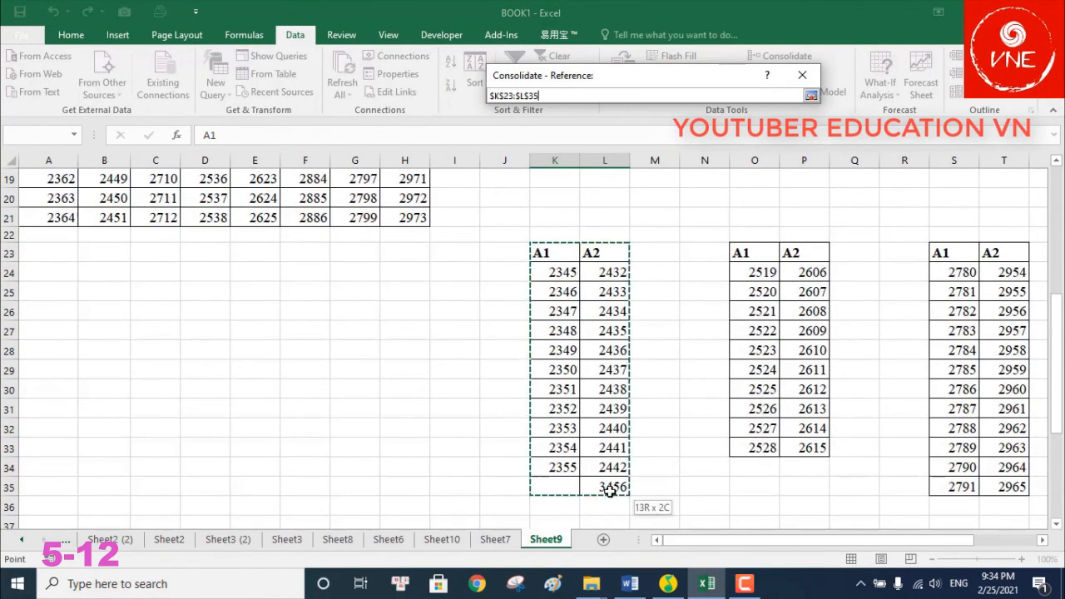
click(811, 96)
click(787, 178)
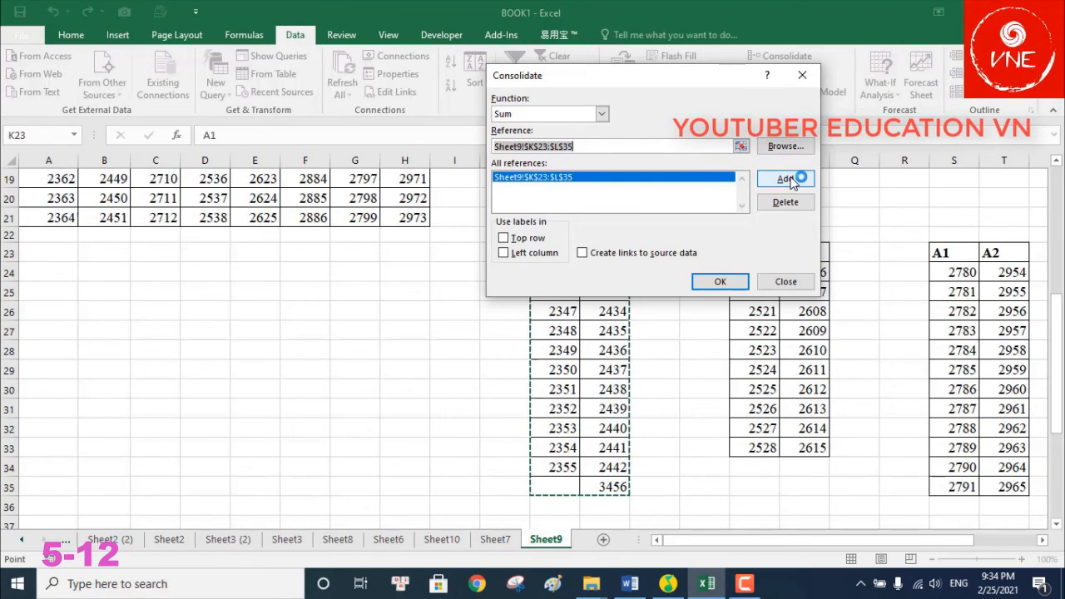
Add O23:P33 and S23:T35 as the second and third consolidation references
click(740, 146)
drag(751, 251, 821, 449)
click(817, 84)
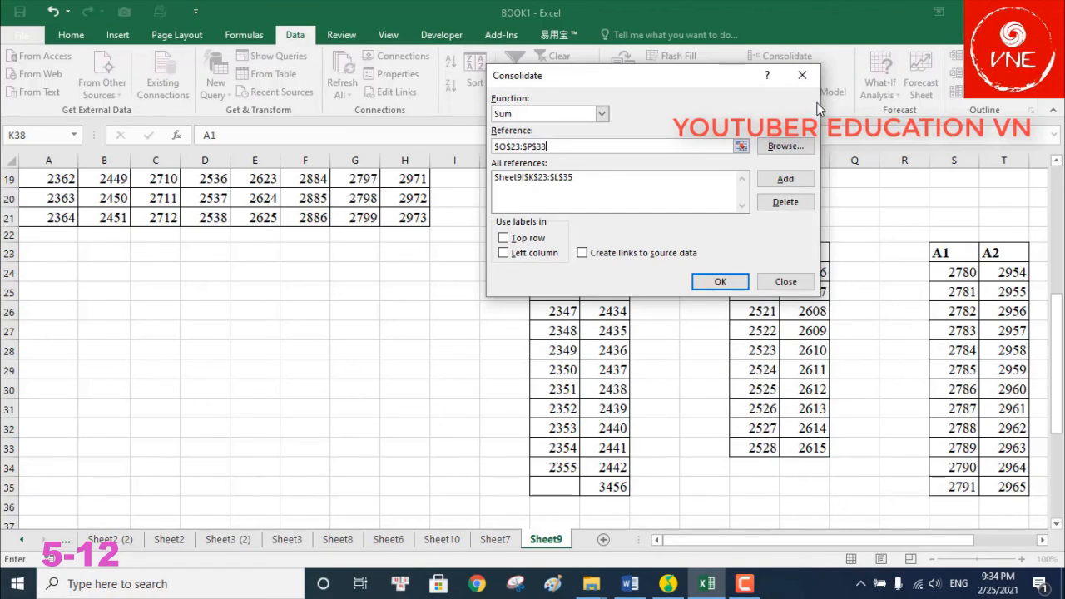
click(786, 178)
click(739, 146)
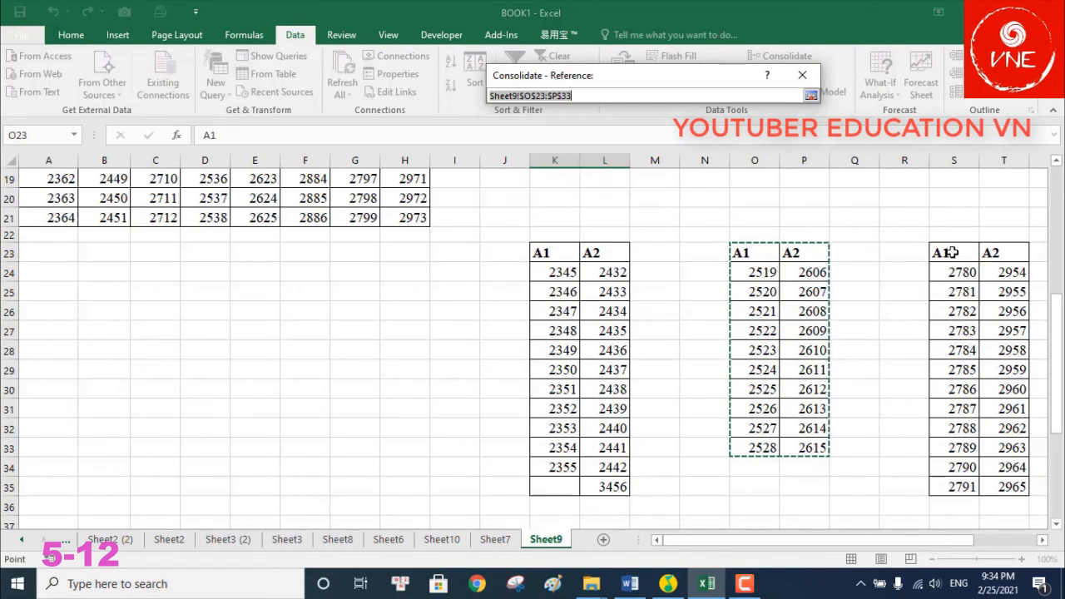
drag(953, 254, 1011, 489)
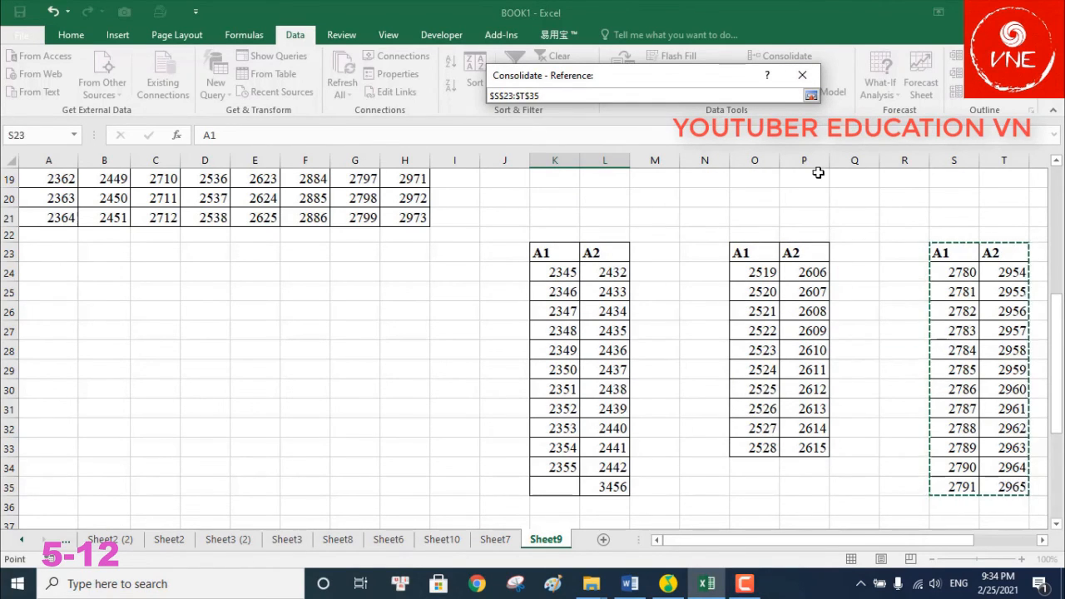
click(811, 97)
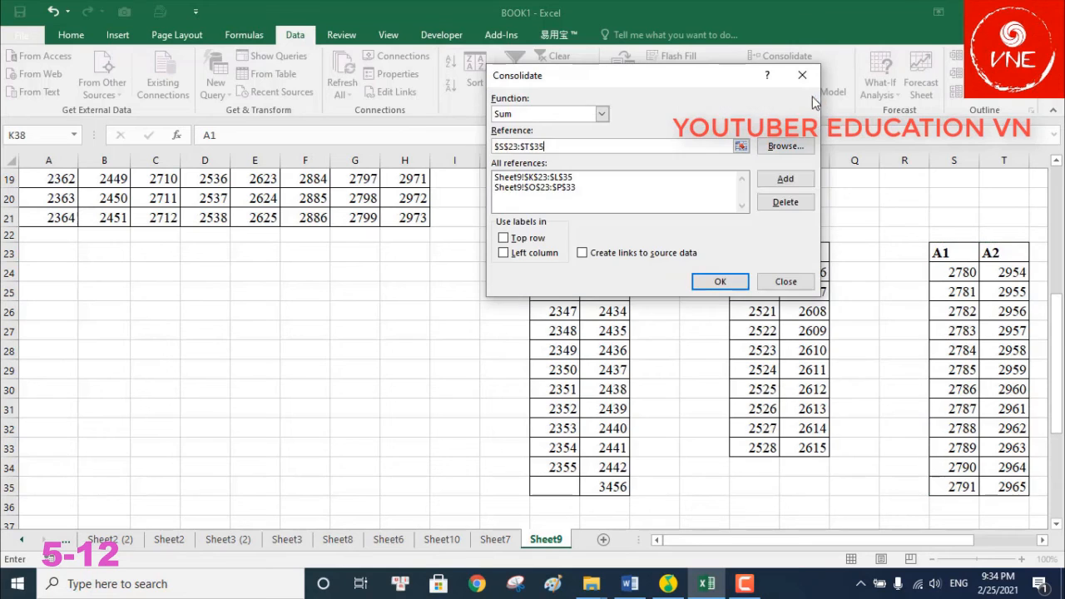
click(782, 175)
Run the Sum consolidation to produce the combined table from K38, then select N39
click(720, 281)
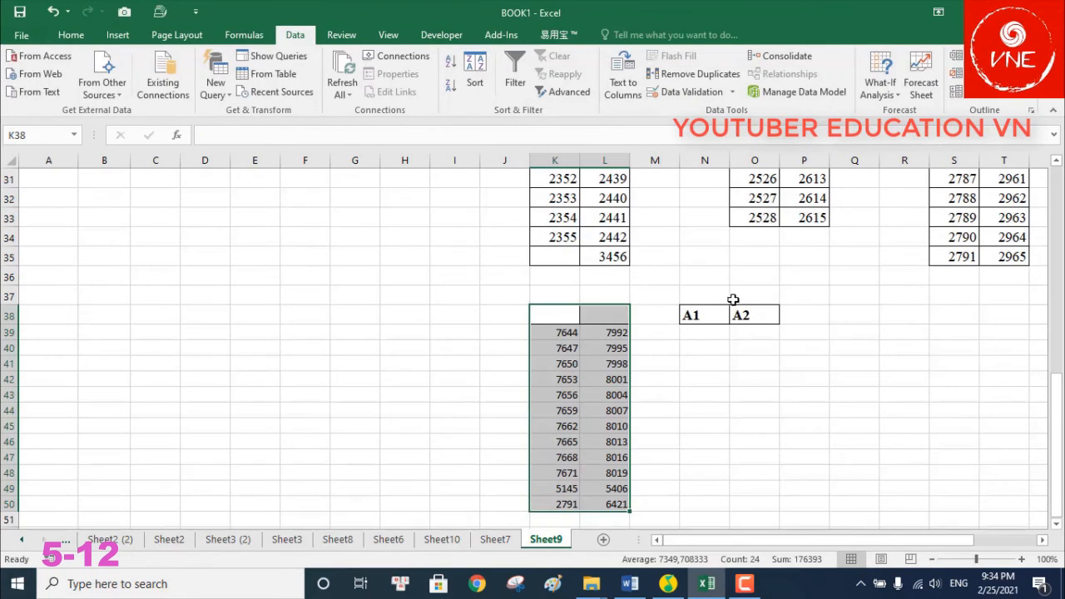
click(716, 359)
click(708, 340)
scroll(680, 354, up, 4)
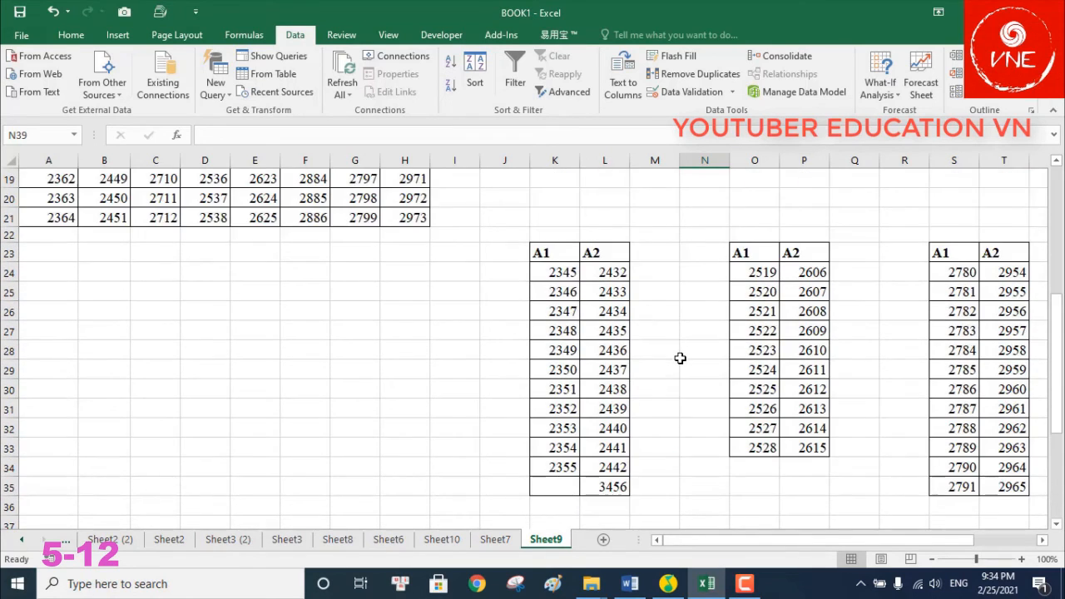
Enter the formula =K24+O24+S24 in cell N39
scroll(680, 358, down, 1)
text(=)
click(566, 214)
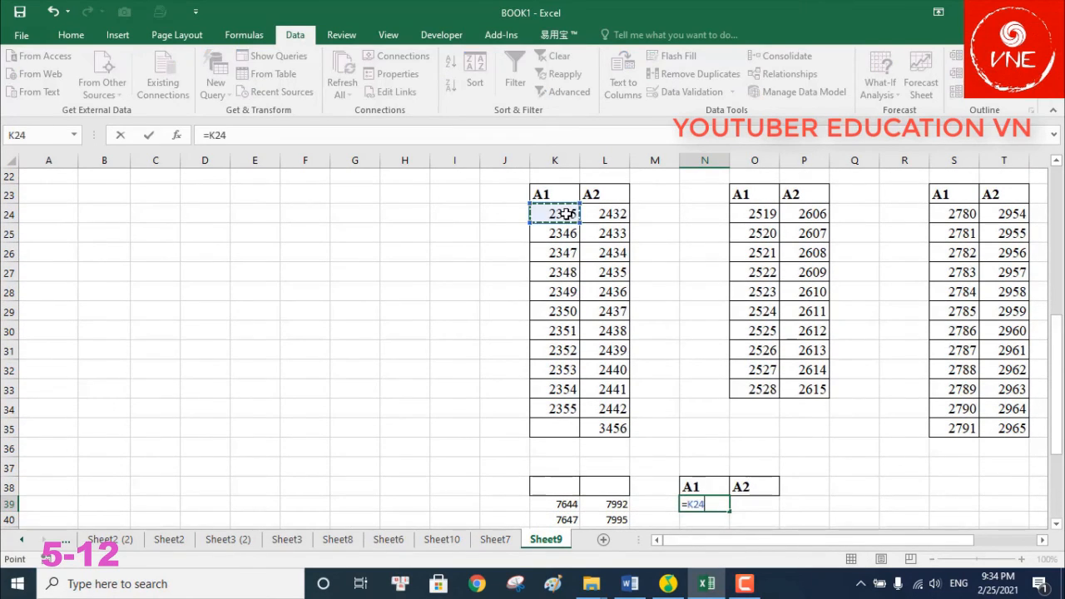
text(+)
click(763, 219)
text(+)
click(953, 214)
key(Return)
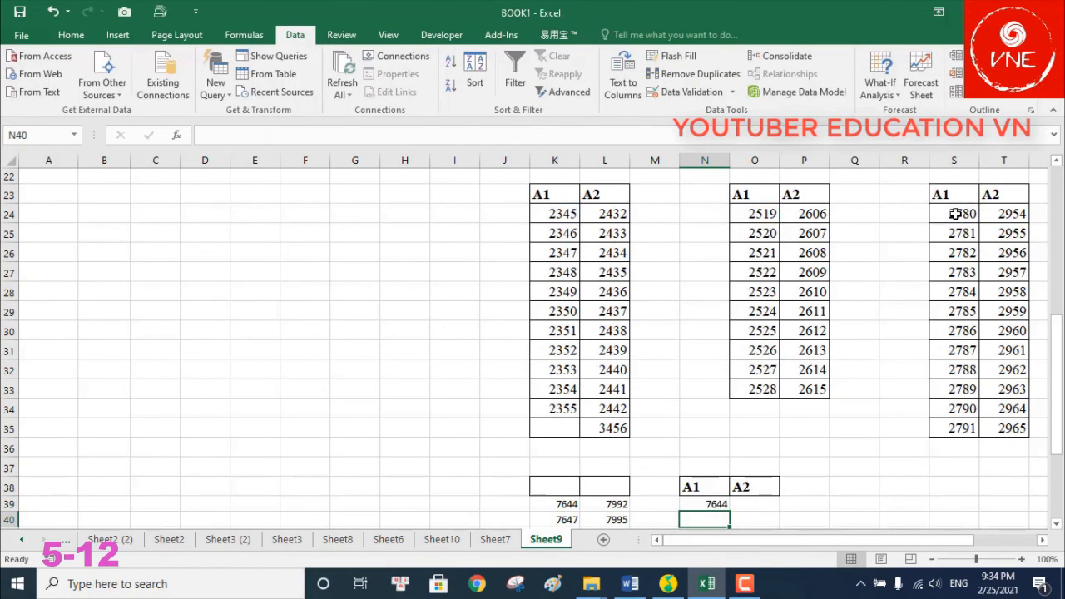
Try Flash Fill (Ctrl+E) from N40, dismiss its warning, and return to N39
scroll(971, 268, down, 3)
click(714, 333)
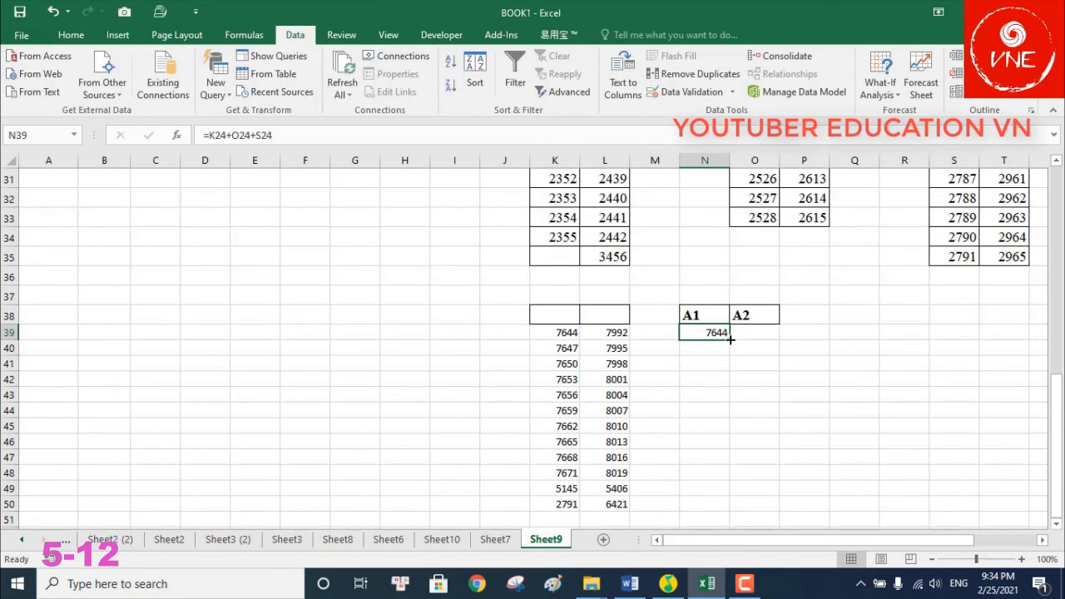
click(717, 350)
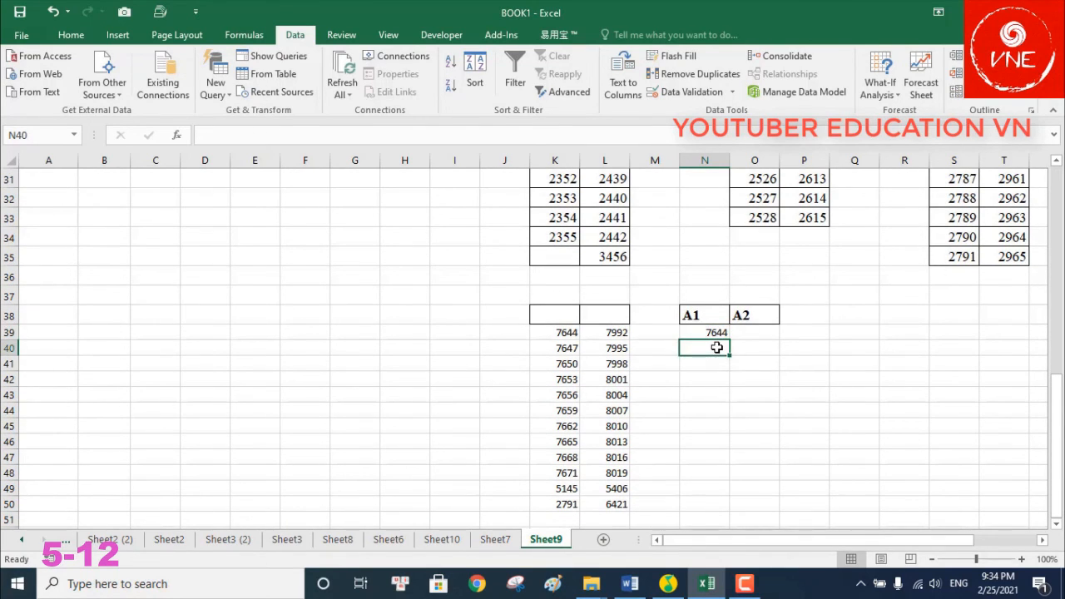
key(ctrl+e)
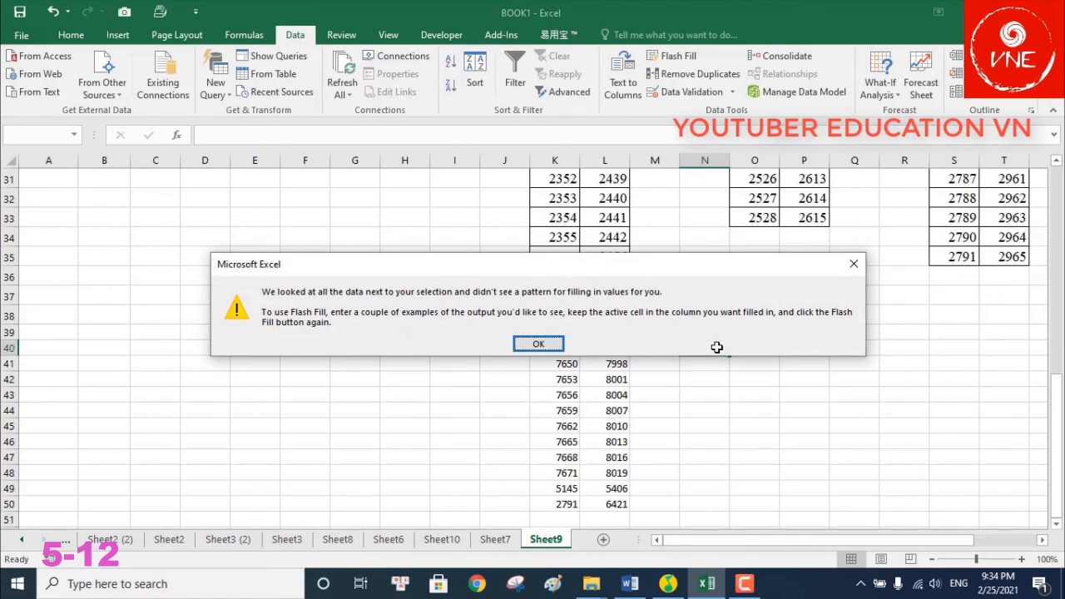
click(541, 342)
key(Up)
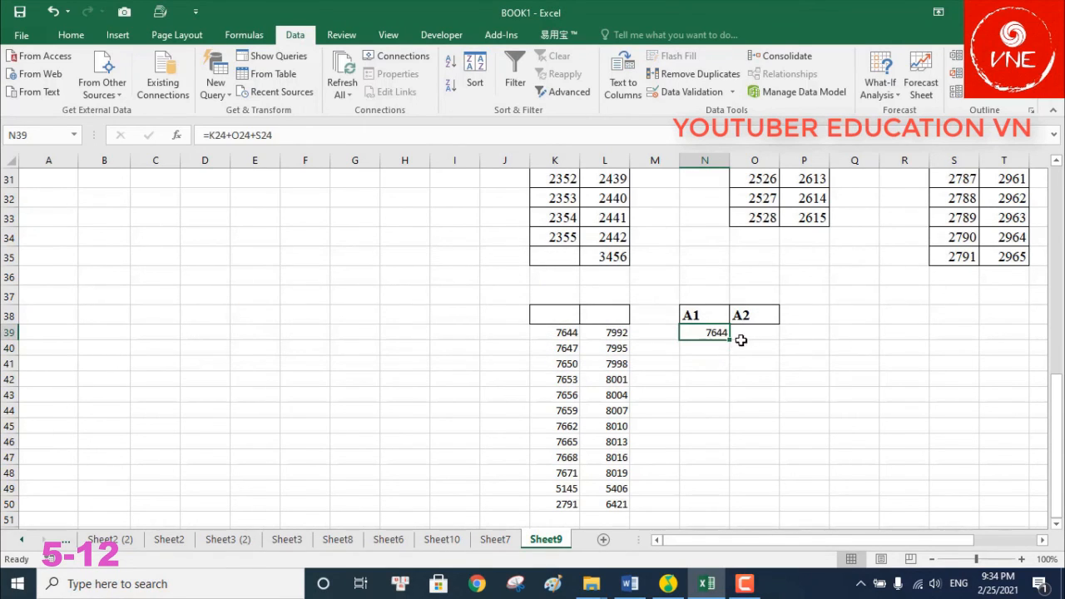
click(733, 339)
click(722, 334)
Fill the sum formula down to N50 and across into column O
drag(732, 342, 741, 475)
scroll(754, 445, down, 2)
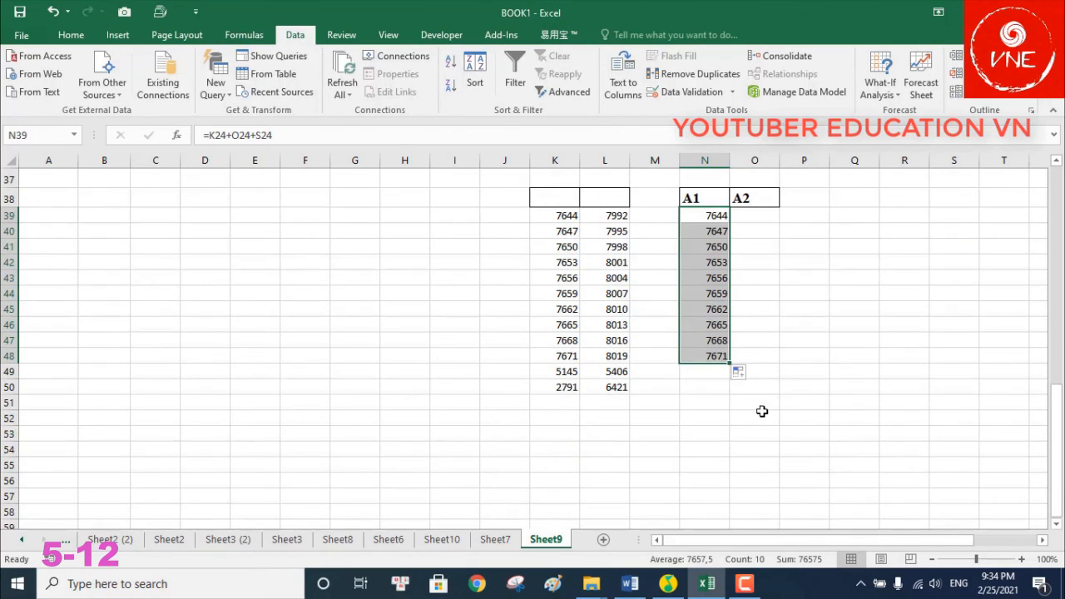
drag(730, 363, 730, 391)
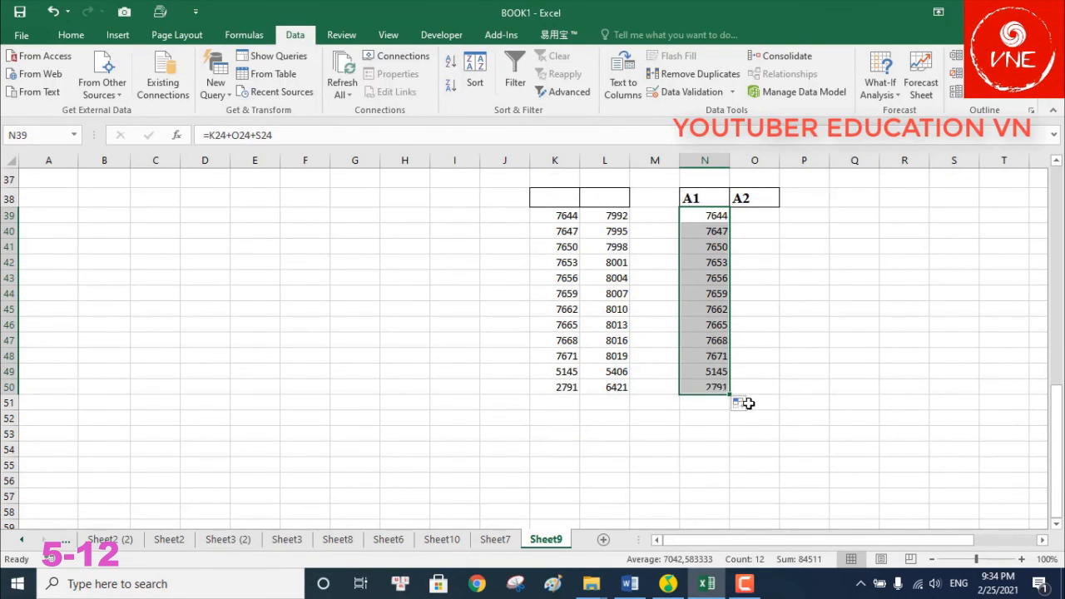
drag(731, 394, 780, 394)
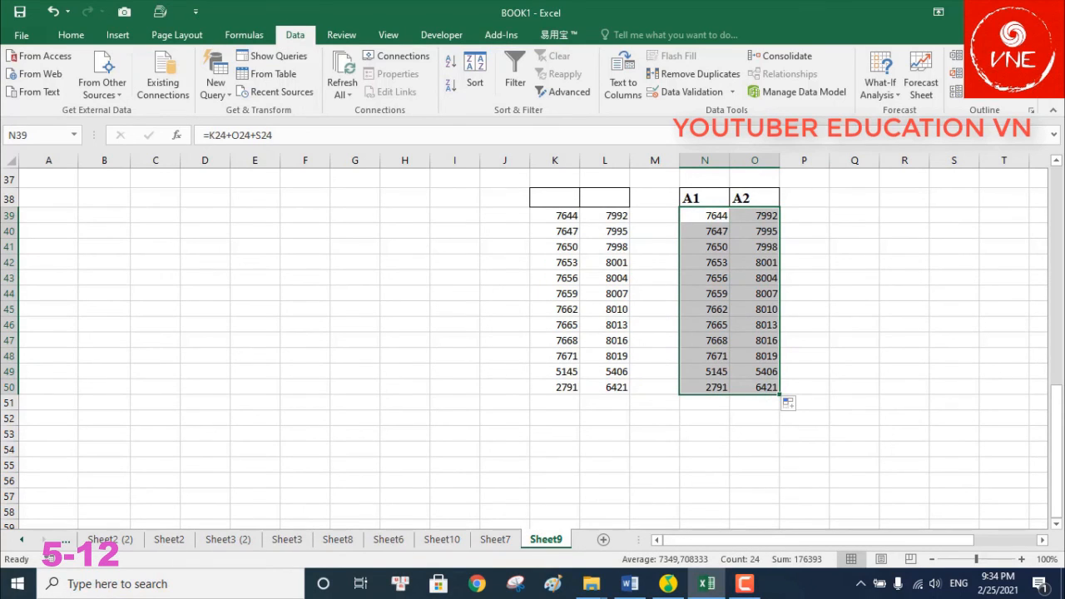
click(985, 428)
click(744, 584)
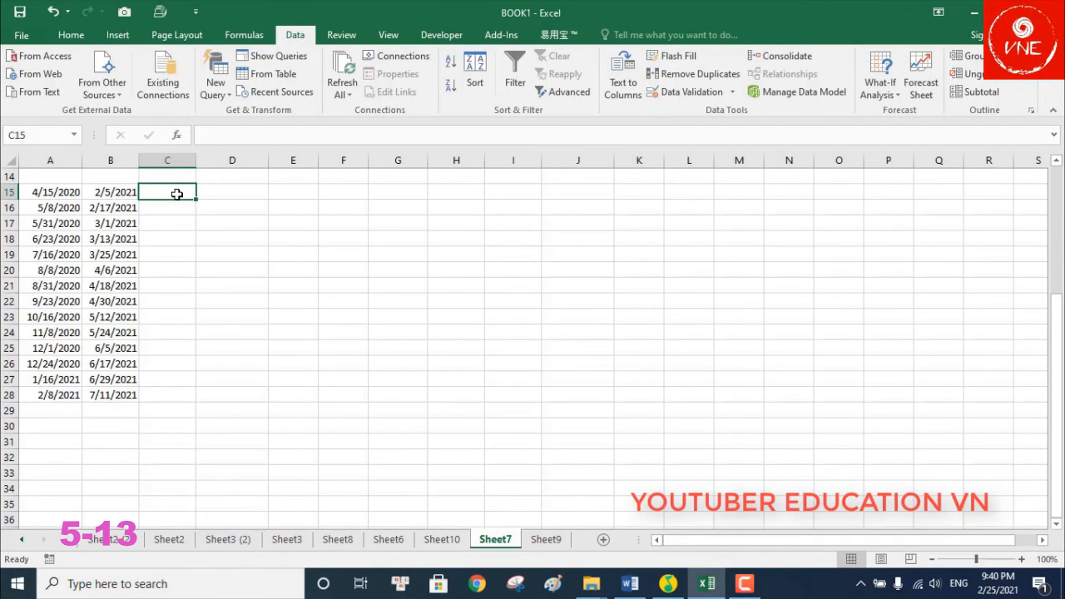
Enter =B15-A15 in C15 and fill it down to C28
text(=)
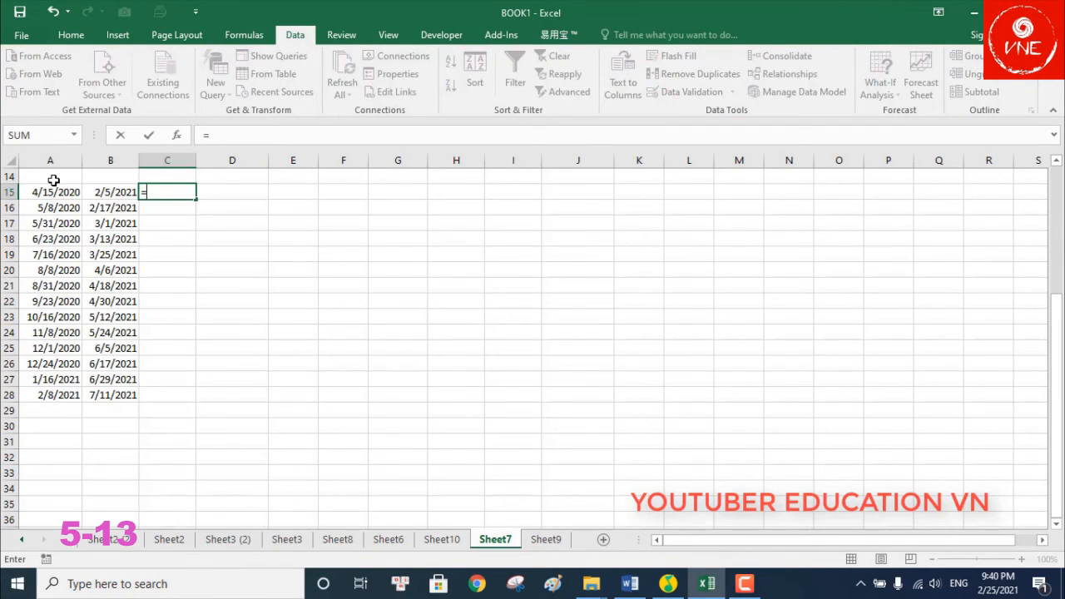
click(116, 193)
text(-)
click(47, 192)
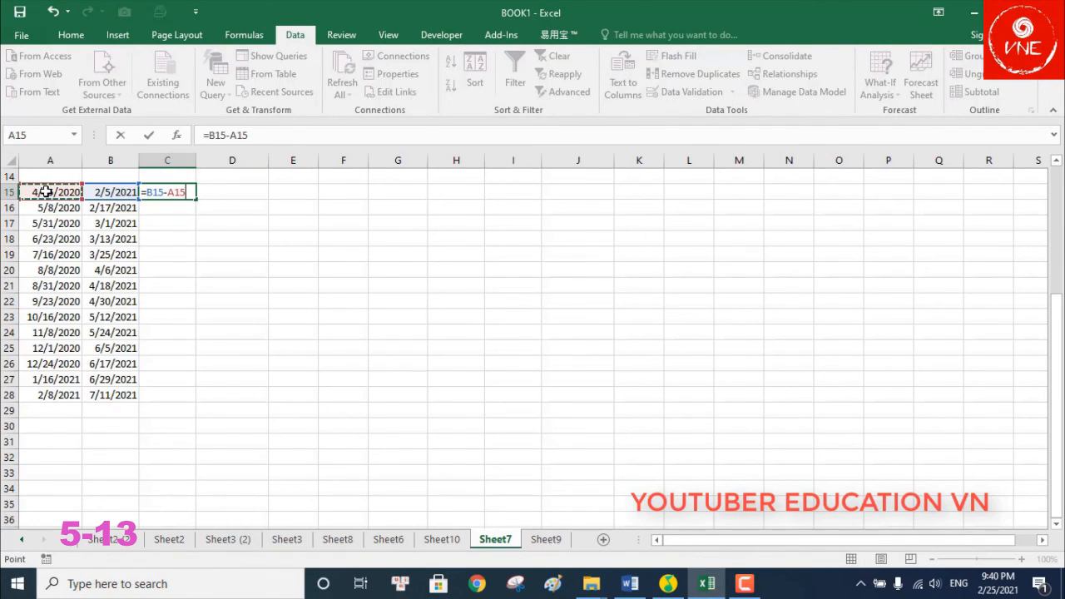
key(Return)
click(193, 190)
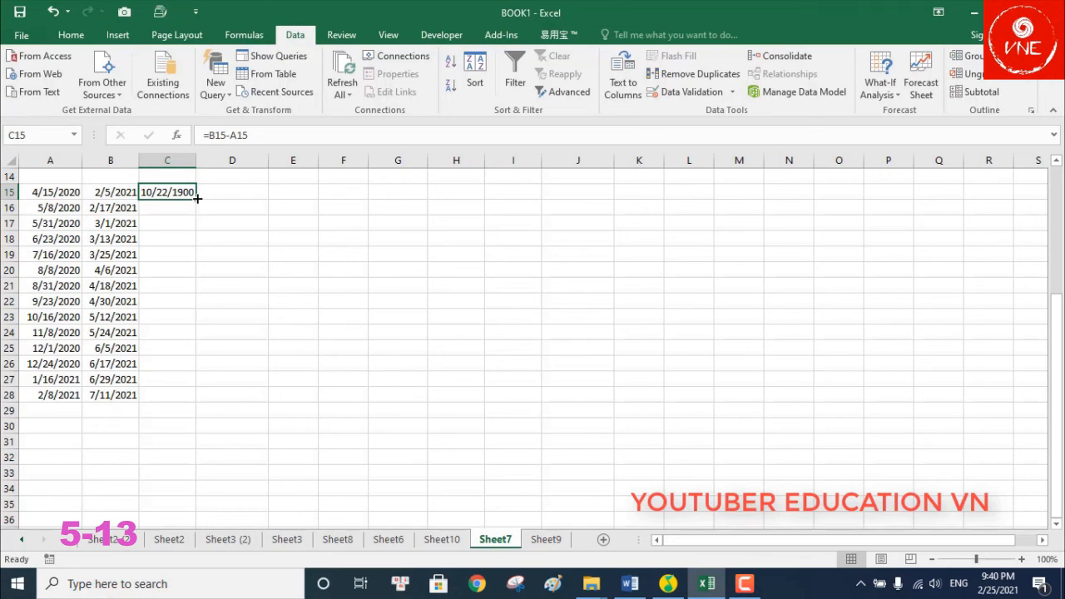
double_click(196, 197)
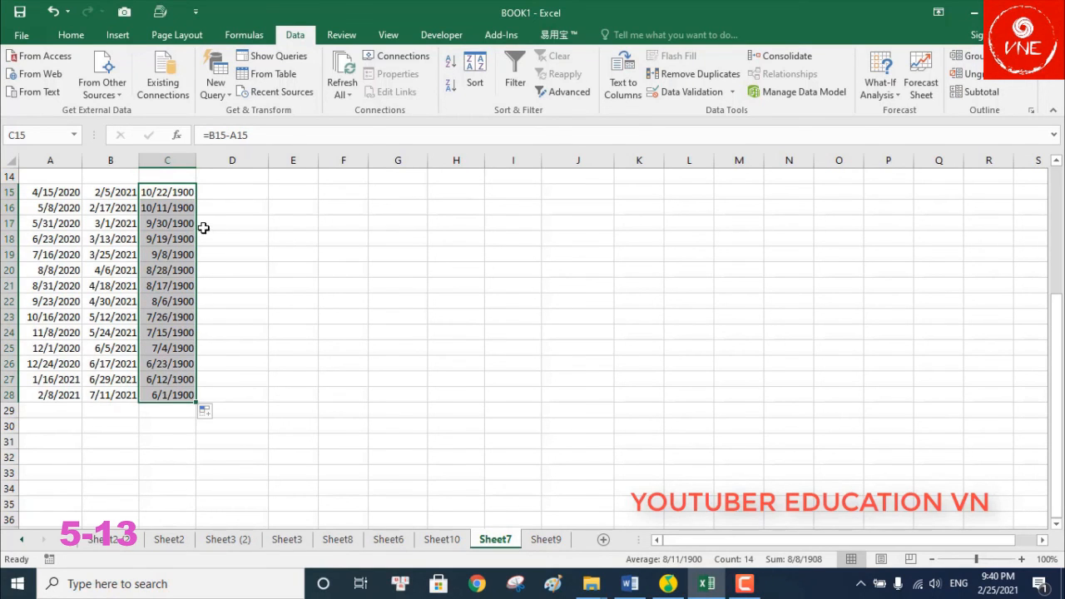
Open Format Cells for the differences and choose the Number category
key(ctrl+1)
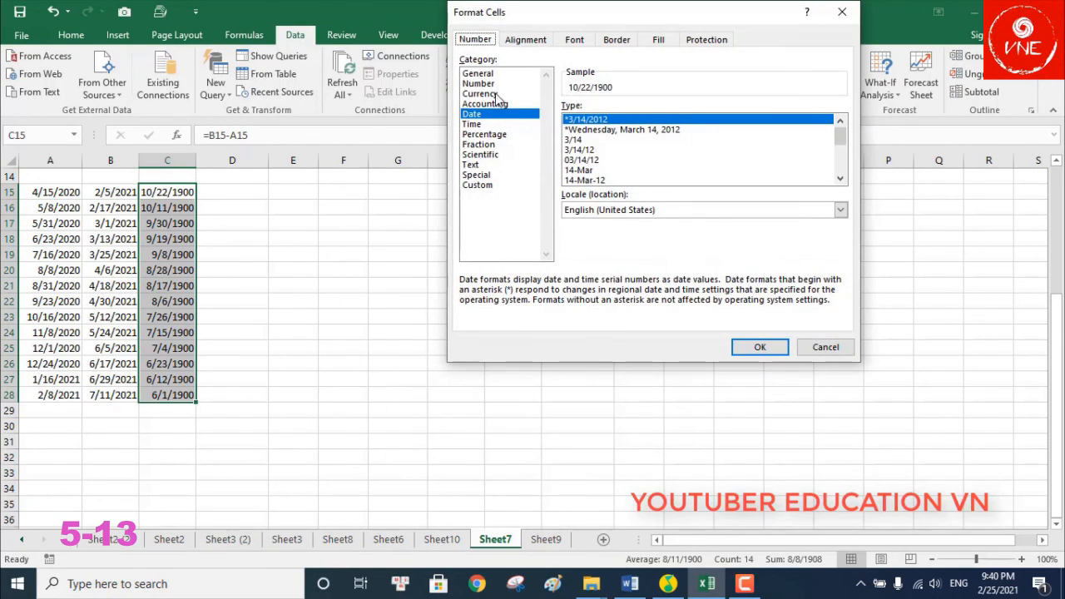
click(485, 85)
drag(651, 105, 530, 94)
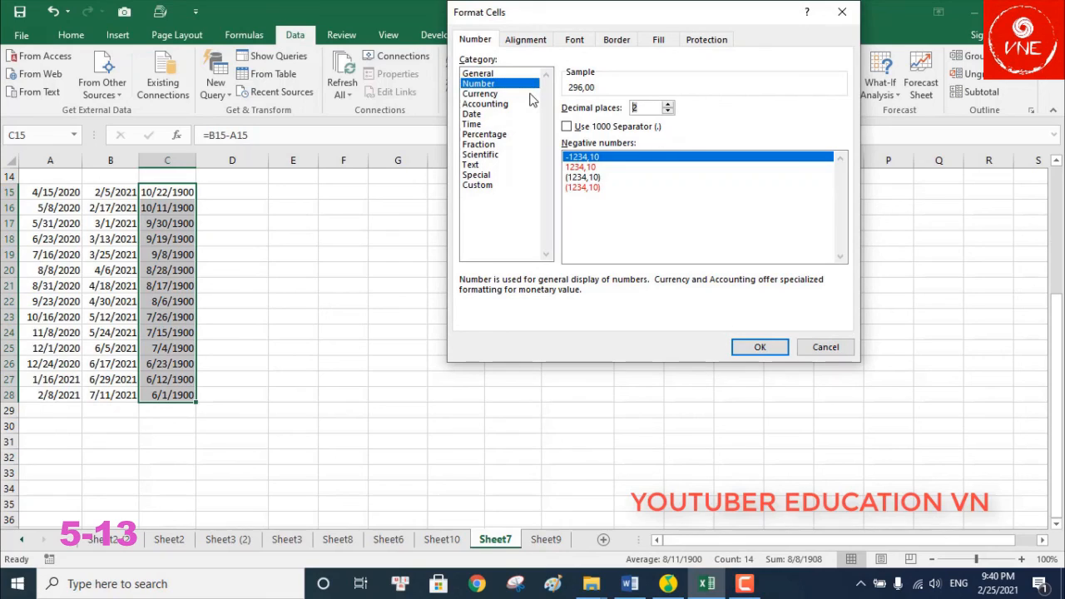